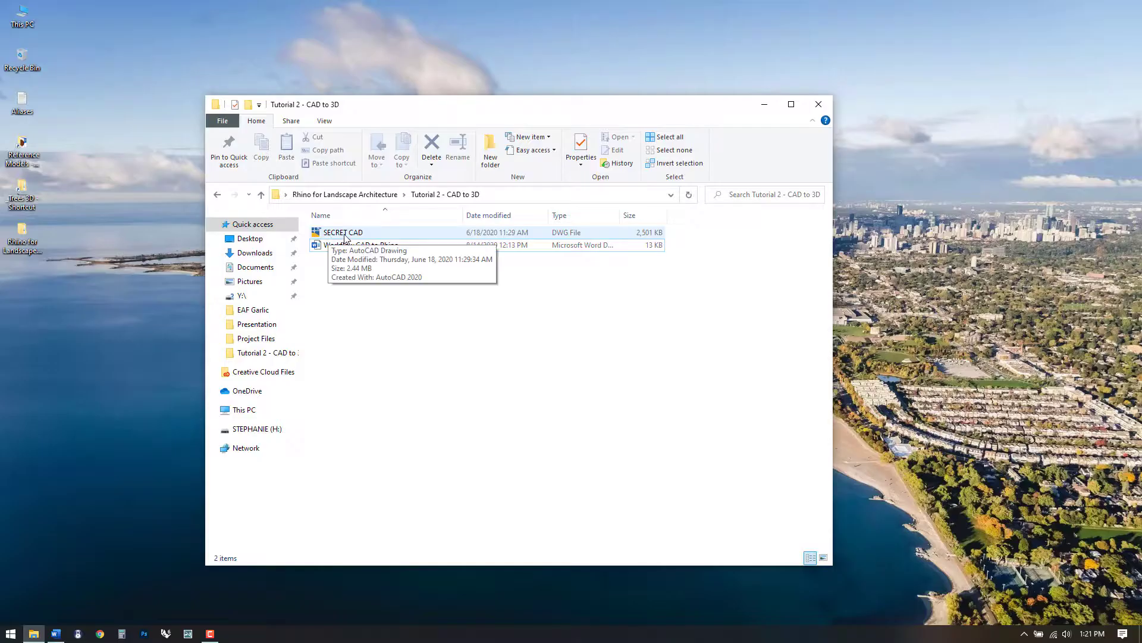
- Open SECRET CAD.dwg and list its nine missing file references in the External References palette
double_click(325, 232)
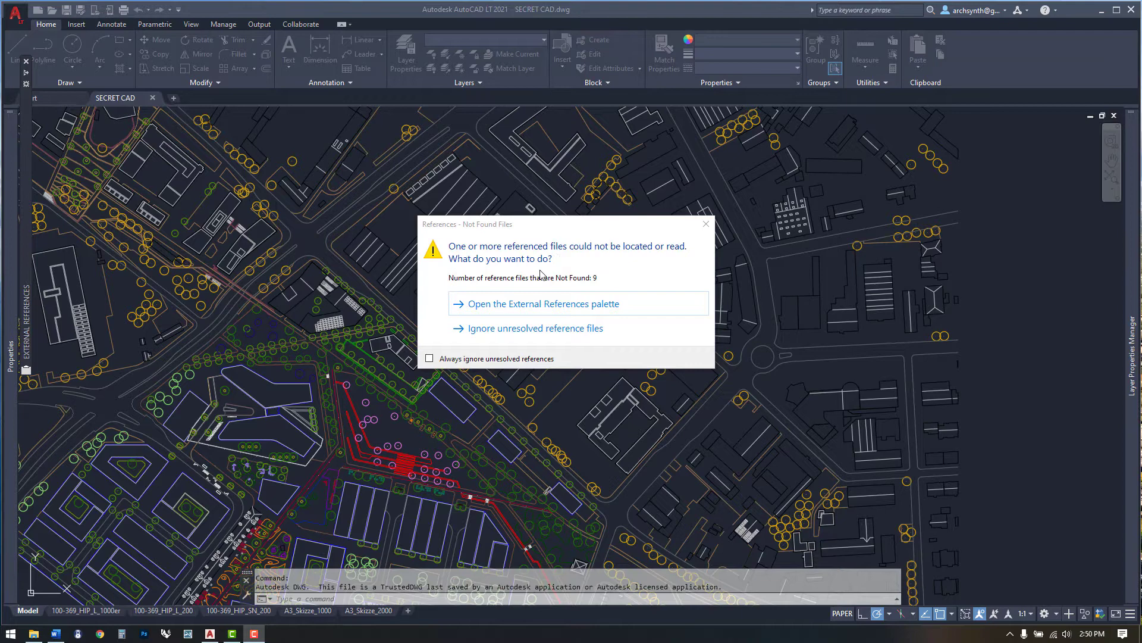
left_click(529, 304)
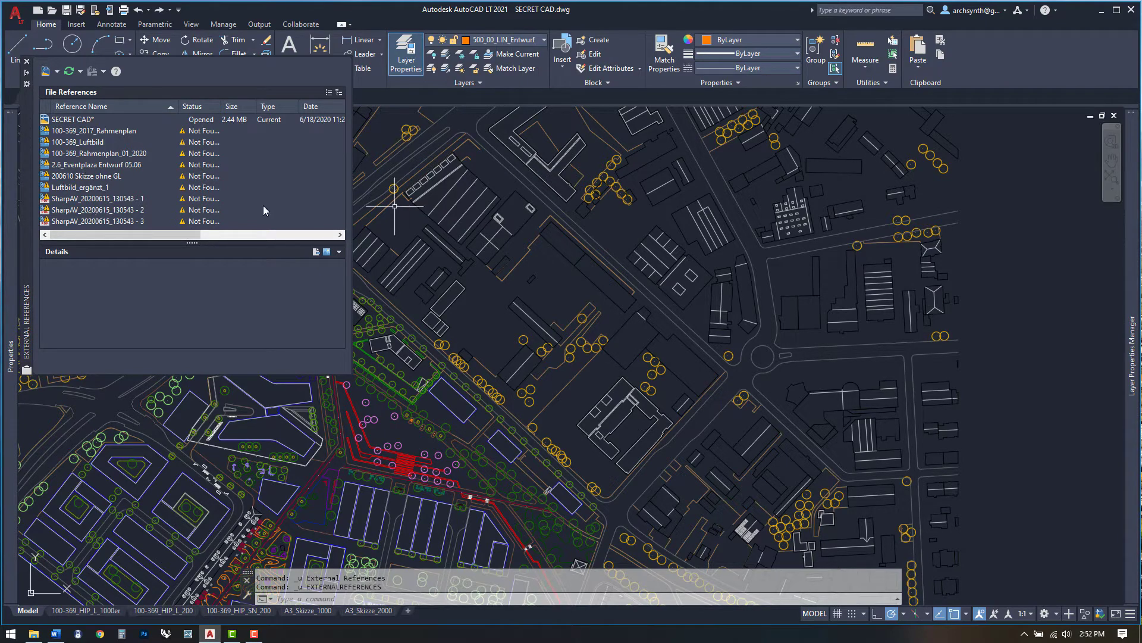
- Draw a REC rectangle with two opposite corners framing the plan's central design area
mouse_move(488, 236)
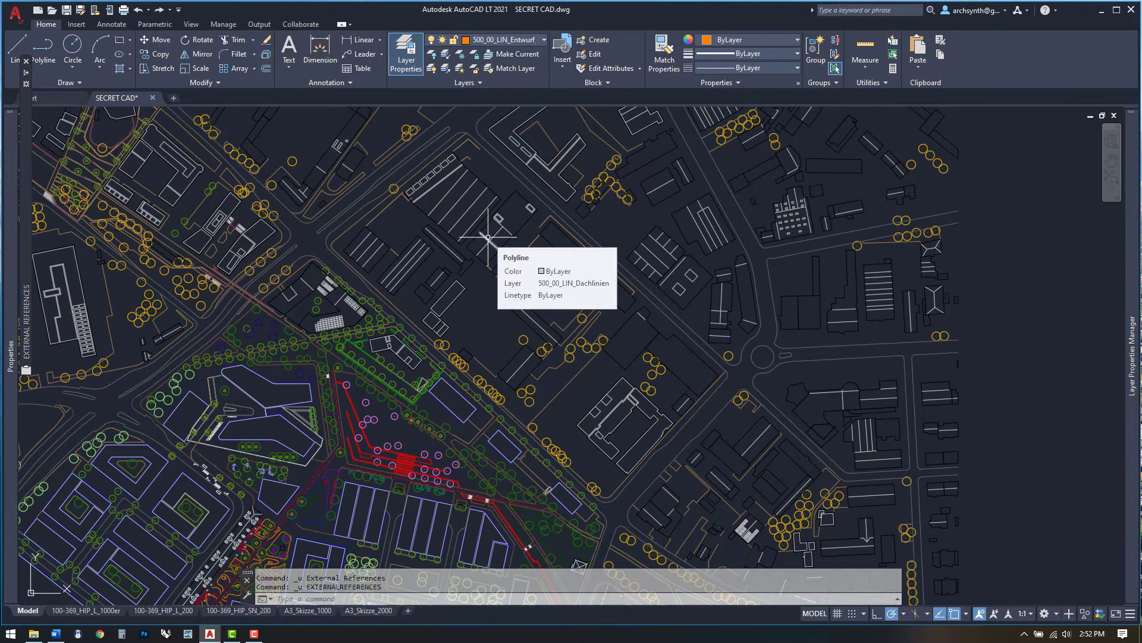
scroll(487, 237, "down", 6)
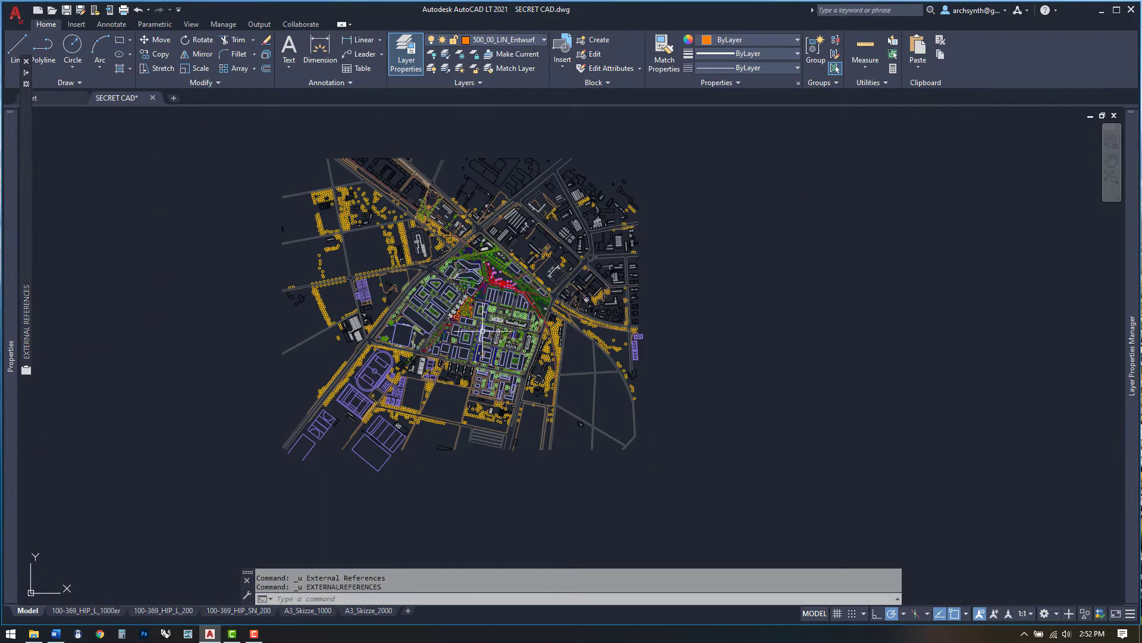
scroll(463, 320, "up", 4)
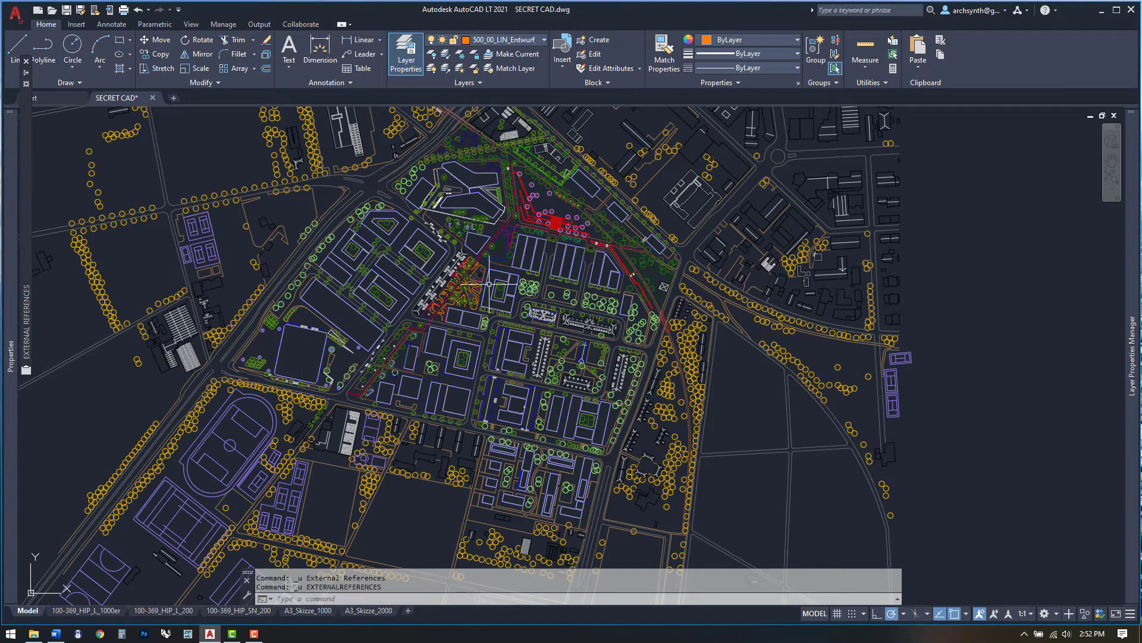
type("rec")
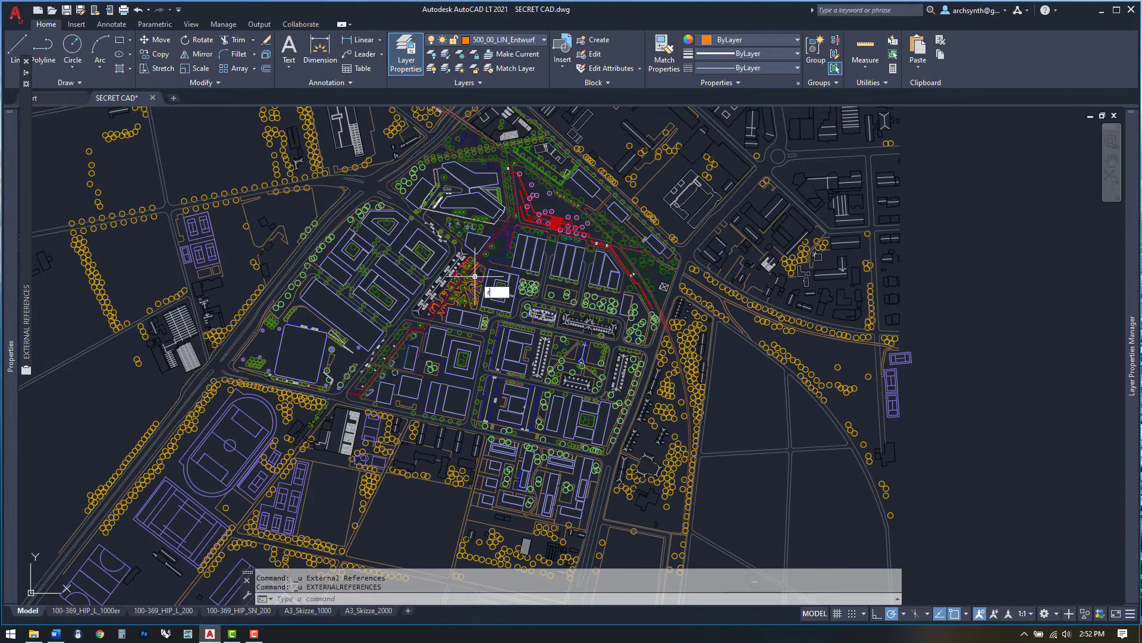
key("Return")
scroll(390, 215, "up", 7)
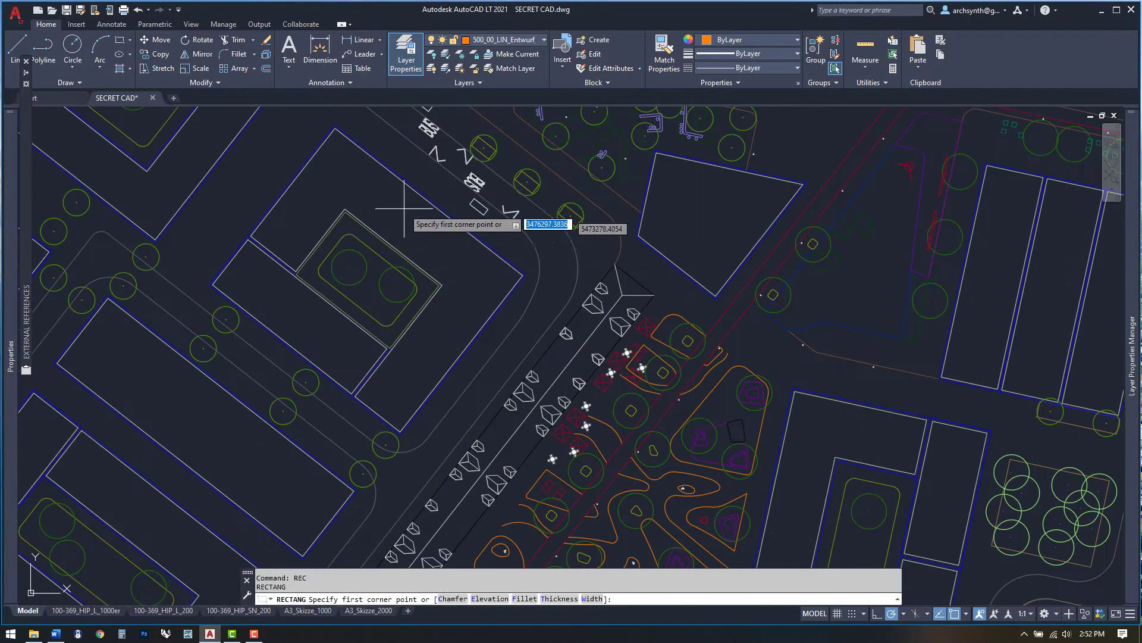
scroll(387, 209, "down", 3)
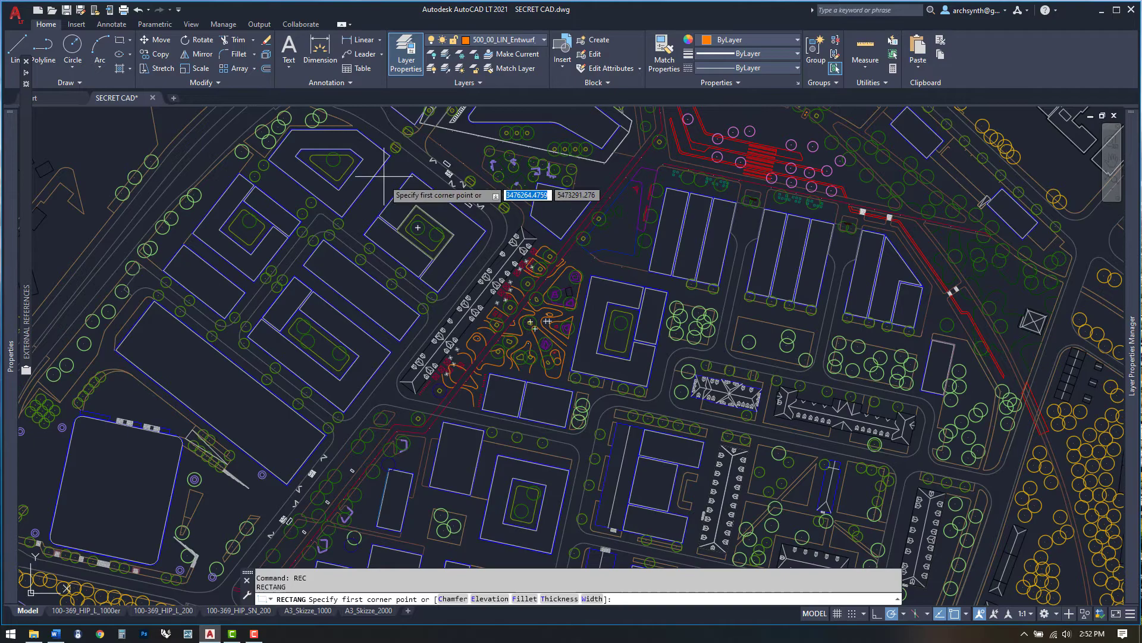
scroll(375, 164, "up", 2)
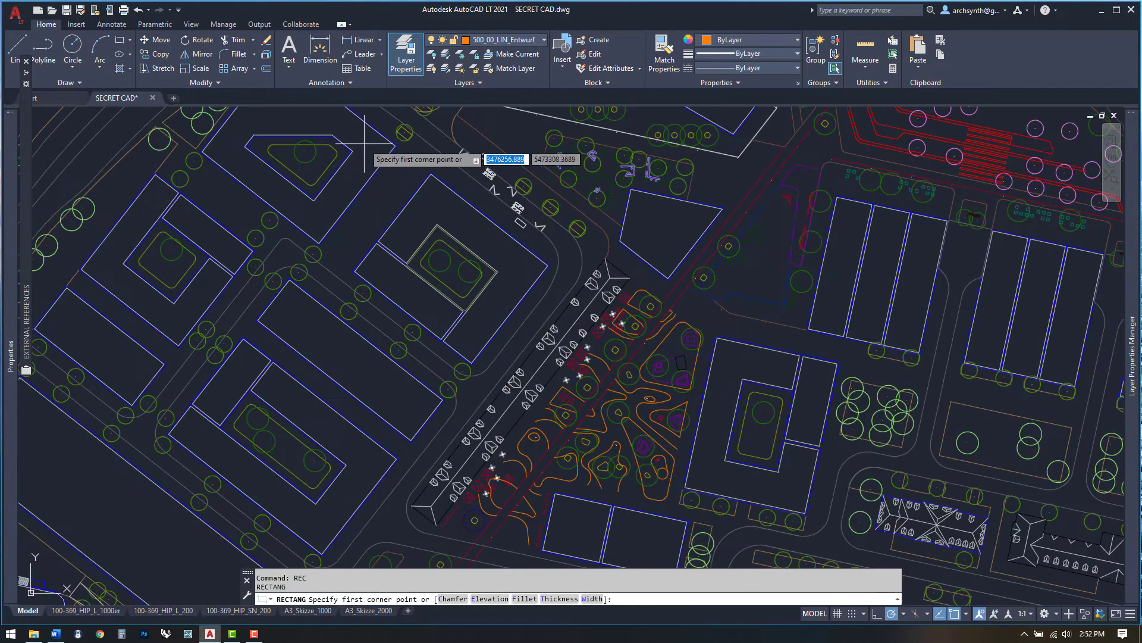
left_click(365, 152)
scroll(407, 211, "down", 5)
scroll(488, 253, "up", 4)
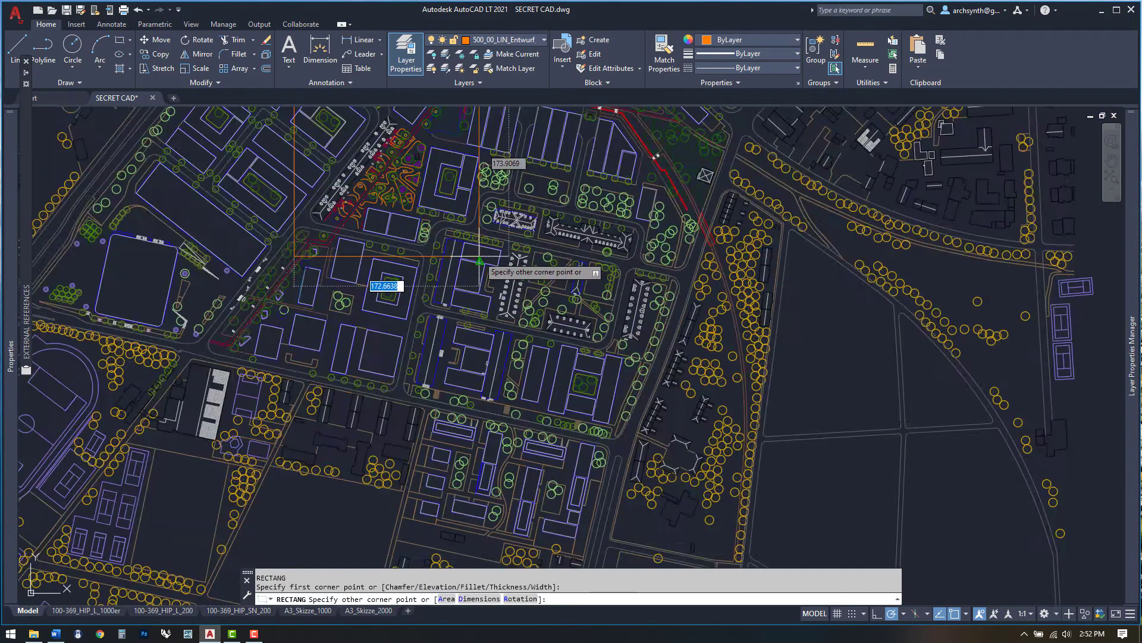
left_click(503, 253)
left_click(482, 209)
left_click(499, 210)
scroll(499, 210, "down", 6)
scroll(499, 210, "up", 2)
key("Escape")
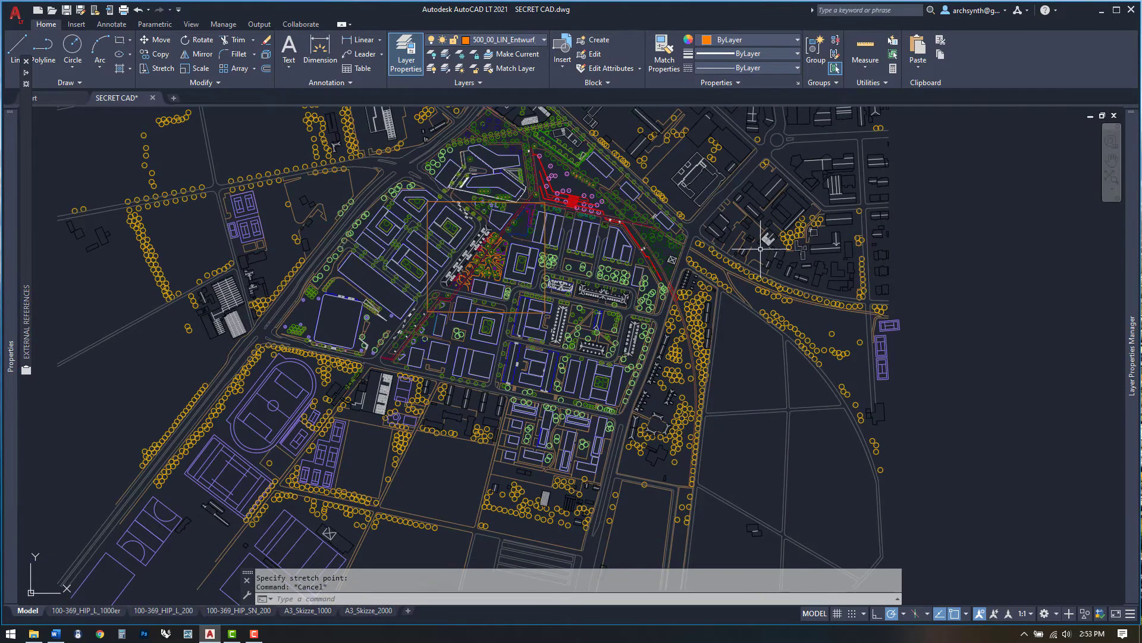
- Window-select and delete the eastern, upper and western parts of the site plan
scroll(497, 318, "down", 2)
scroll(497, 318, "down", 2)
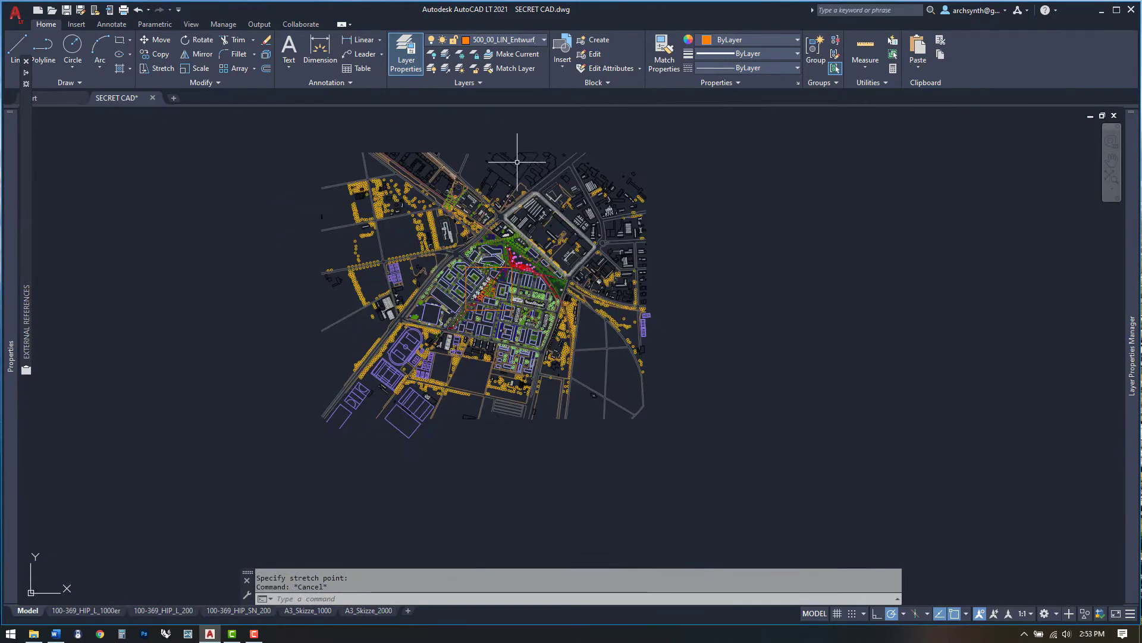
left_click(517, 140)
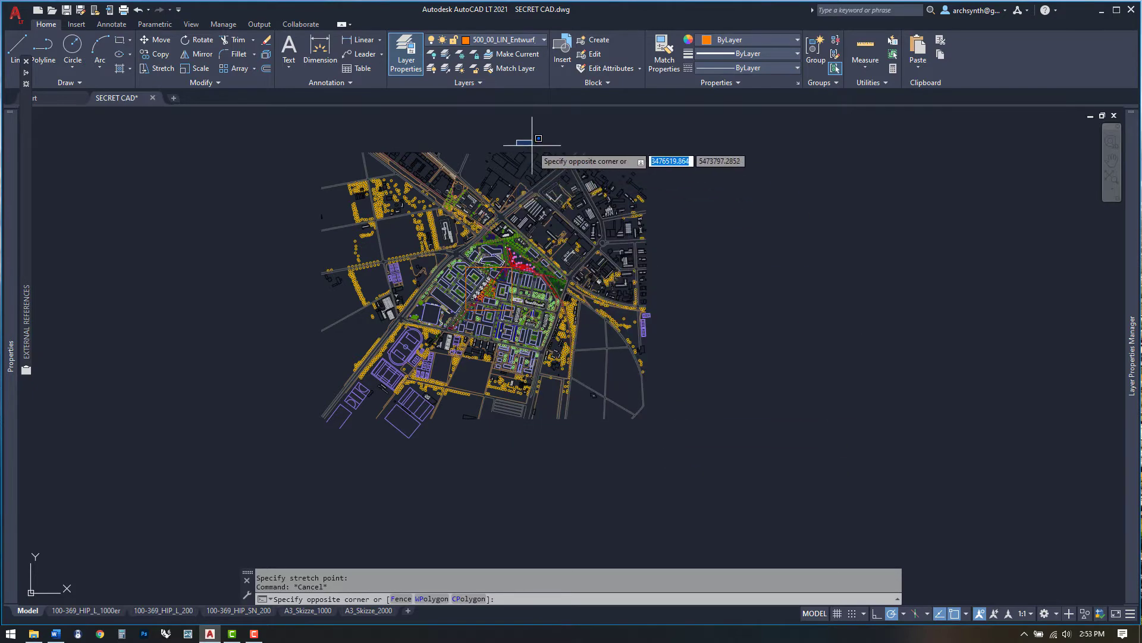
left_click(677, 439)
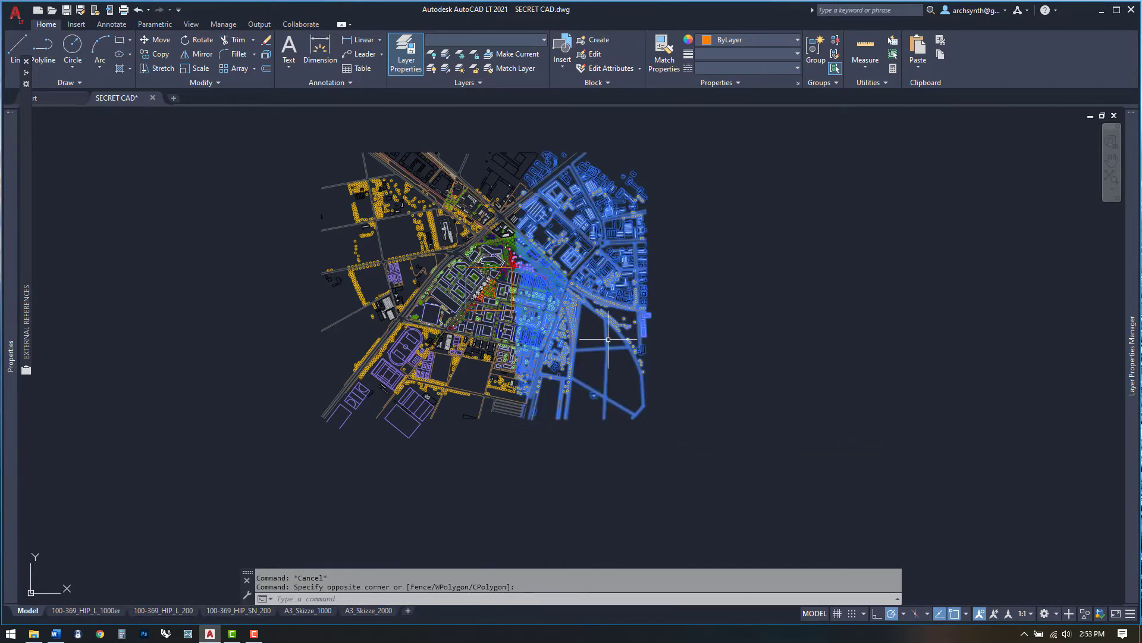
key("Delete")
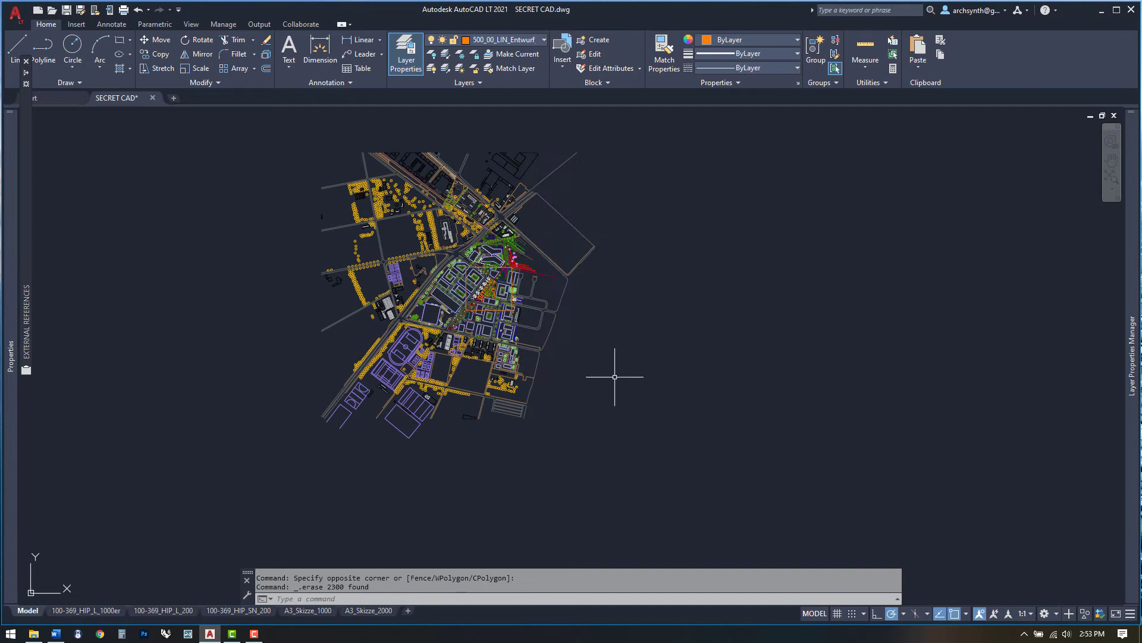
left_click(274, 135)
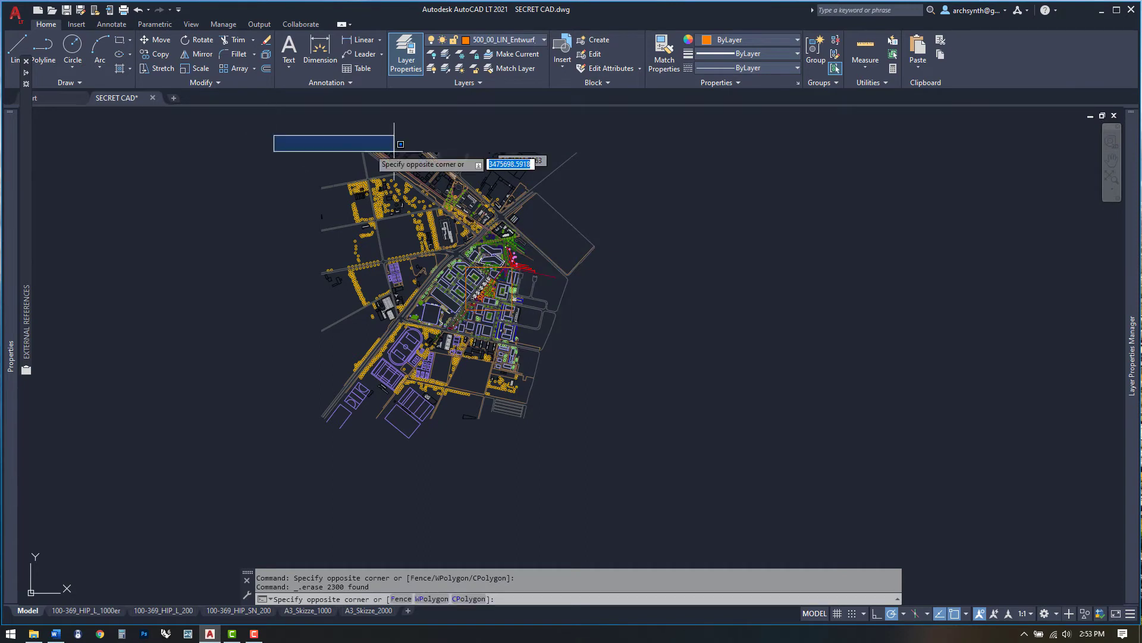
left_click(641, 263)
key("Delete")
left_click(281, 170)
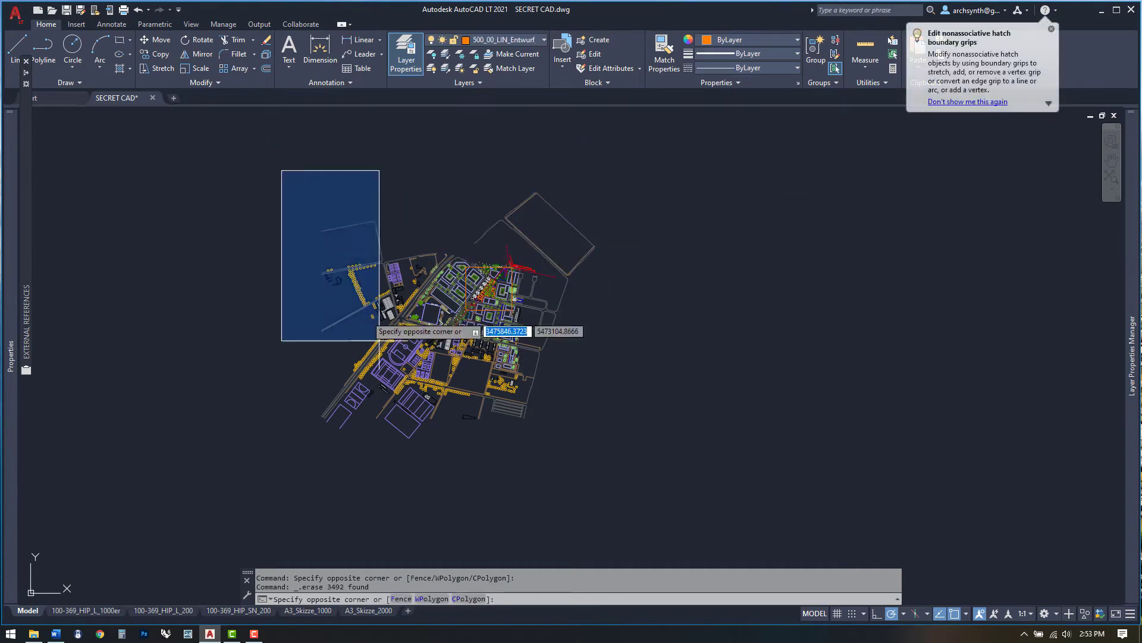
left_click(467, 467)
key("Delete")
- Erase the lower part, the lower-left parcel outline and leftover objects around the rectangle
scroll(302, 276, "up", 3)
left_click(266, 250)
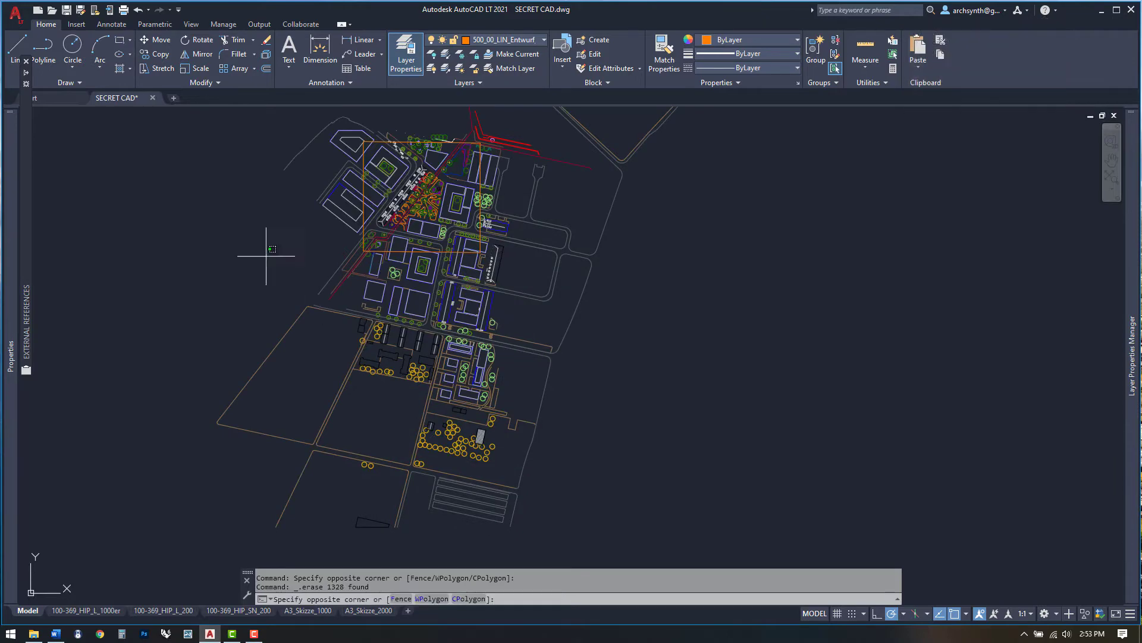
scroll(555, 372, "down", 2)
left_click(591, 492)
key("Delete")
left_click(283, 307)
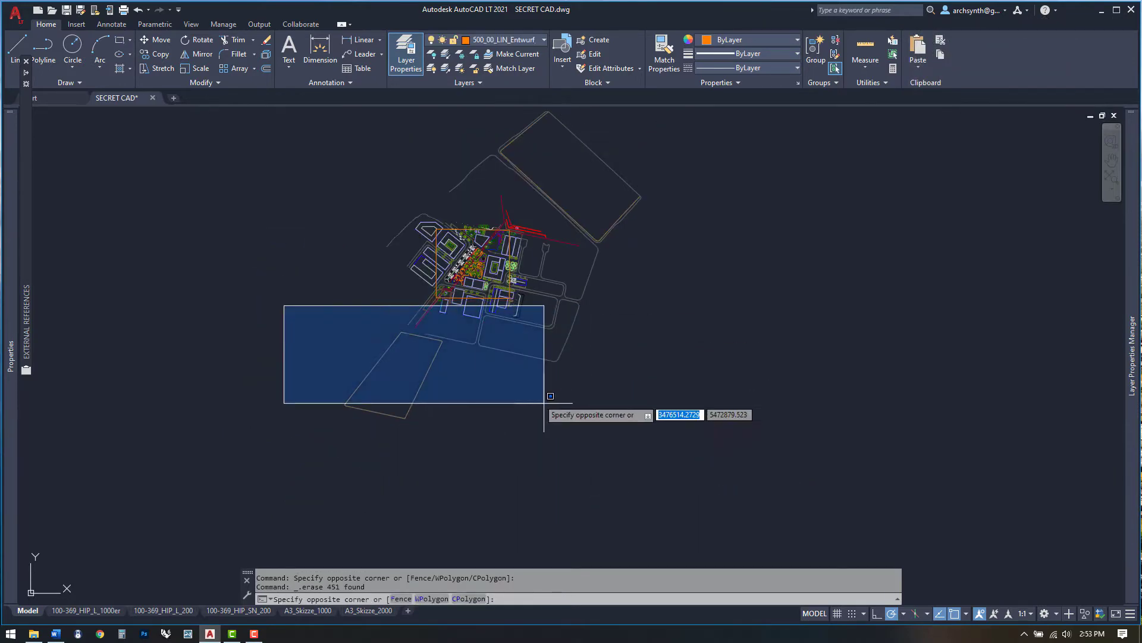
left_click(565, 428)
key("Delete")
scroll(520, 228, "up", 5)
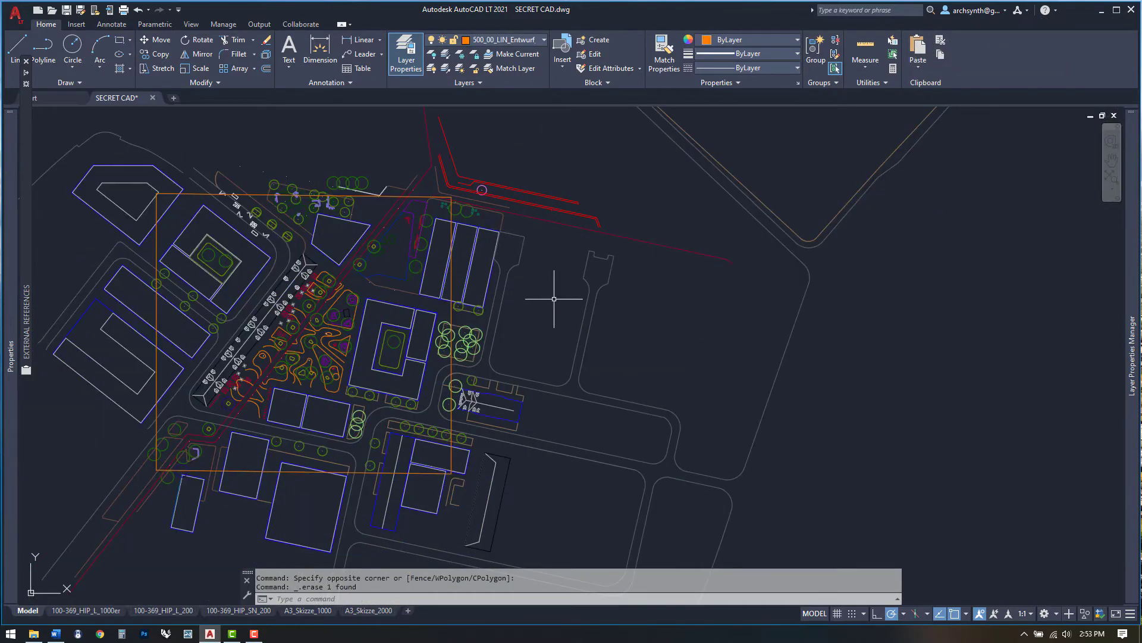
left_click(454, 115)
scroll(507, 334, "down", 2)
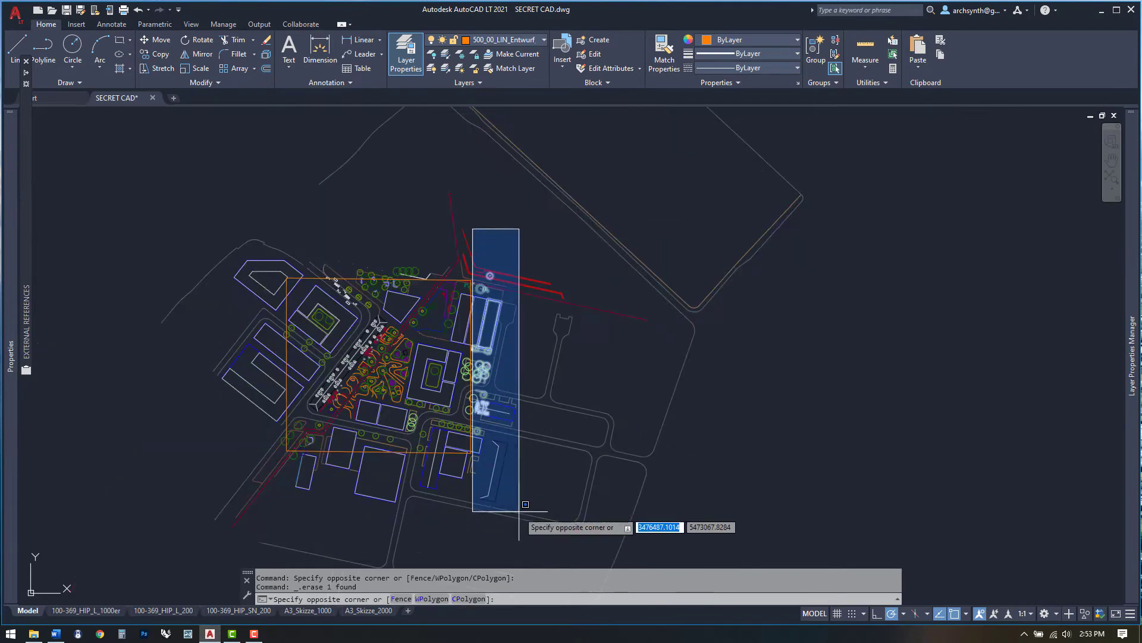
left_click(702, 535)
key("Delete")
left_click(140, 147)
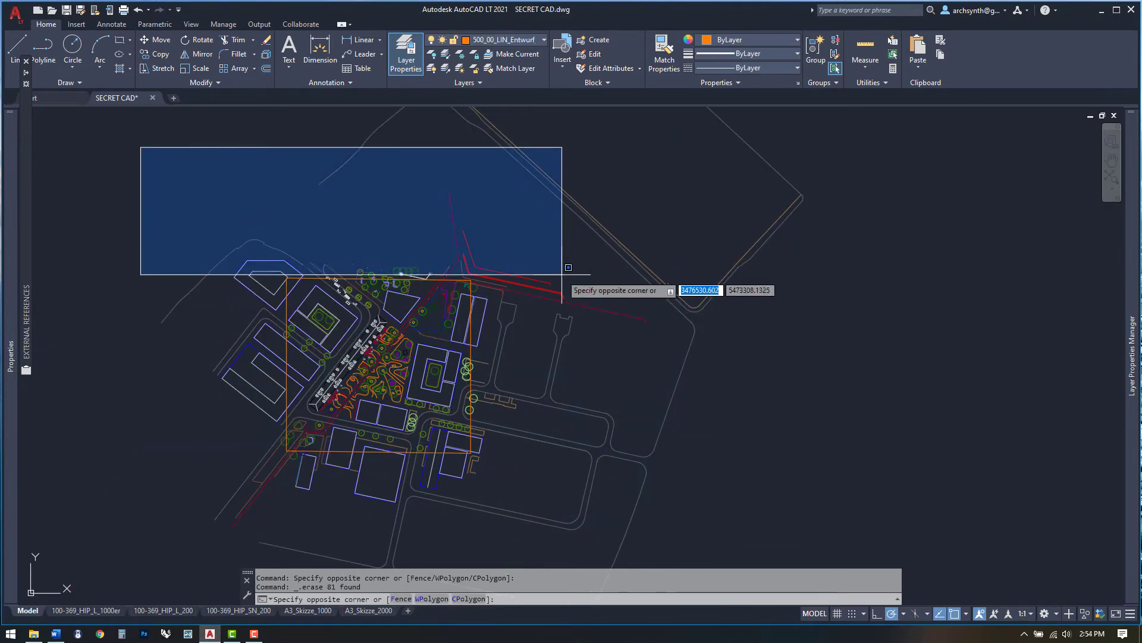
left_click(562, 280)
key("Delete")
- Delete the objects left and below the rectangle, plus the large outer rectangle
left_click(151, 225)
left_click(295, 515)
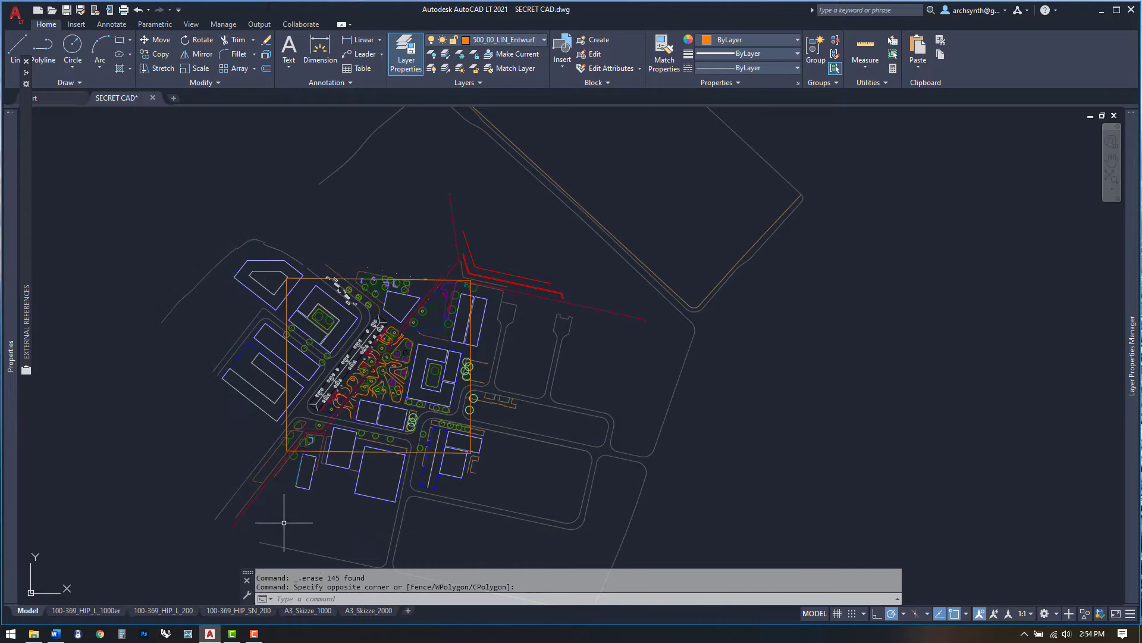
left_click(211, 453)
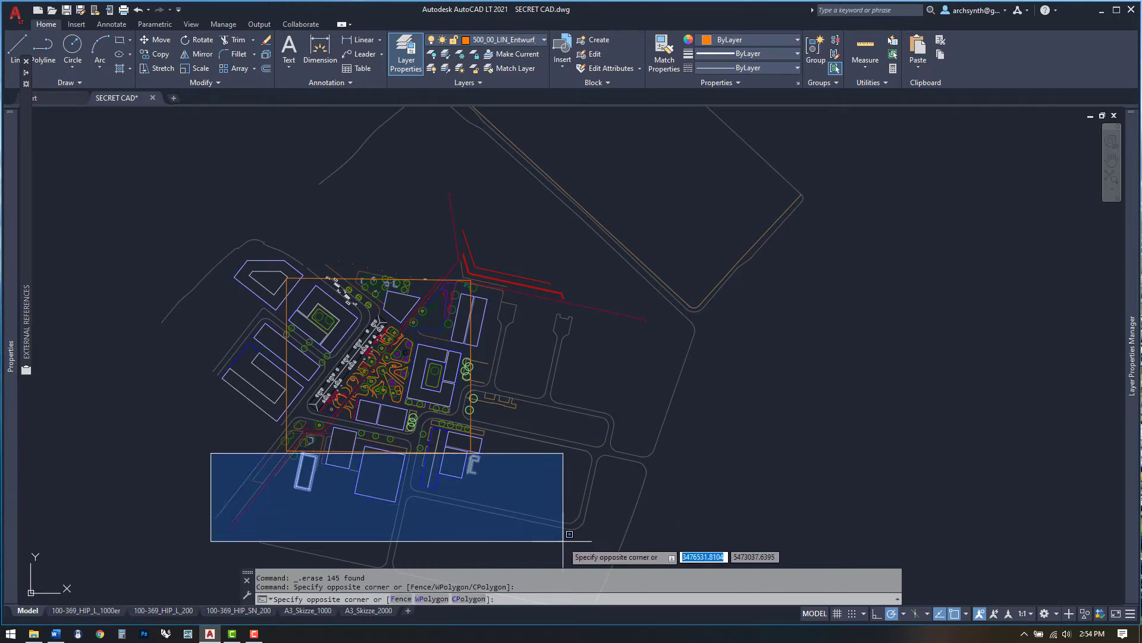
scroll(570, 538, "down", 5)
left_click(643, 554)
key("Delete")
scroll(643, 460, "up", 3)
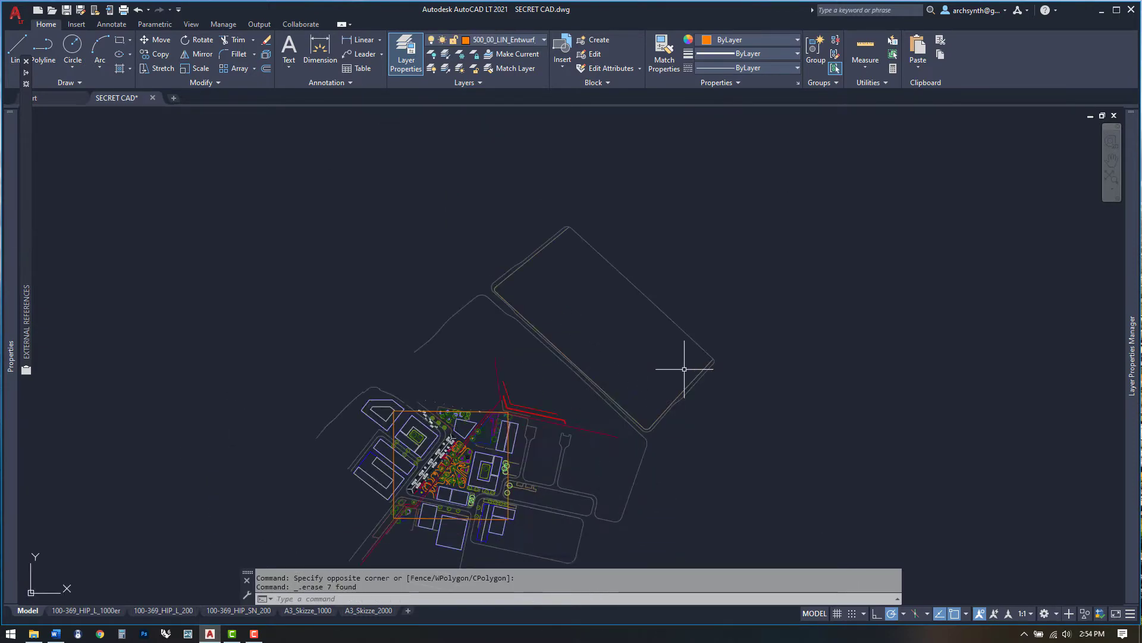
left_click(717, 381)
left_click(688, 308)
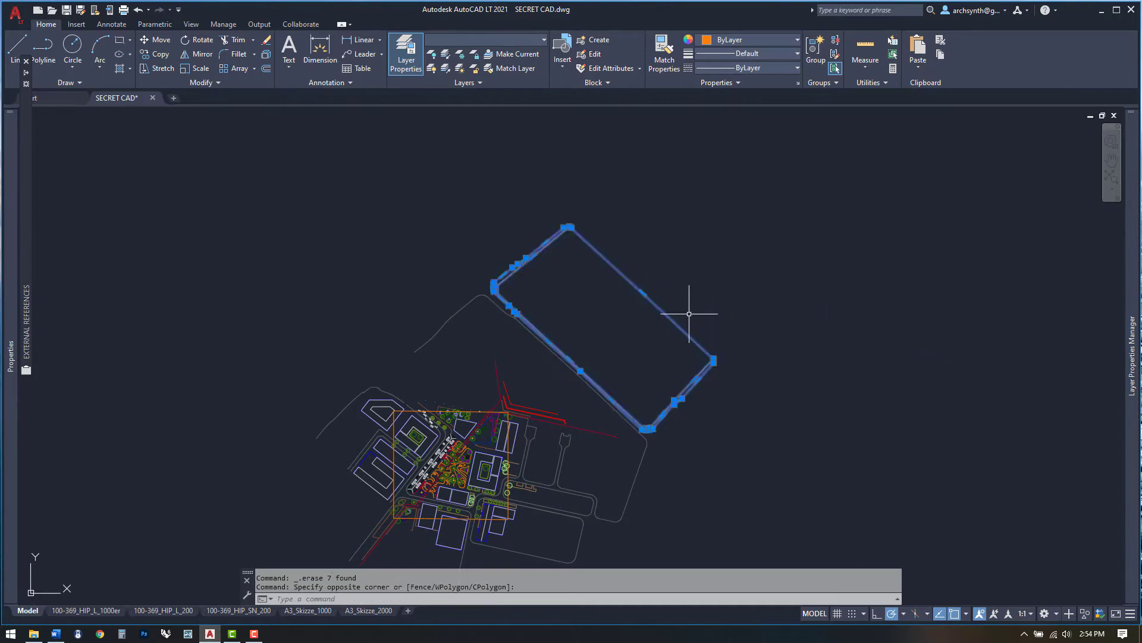
key("Delete")
- Erase the red polylines and select the orange framing rectangle
scroll(369, 373, "up", 5)
left_click(514, 416)
left_click(383, 337)
key("Delete")
scroll(510, 255, "down", 5)
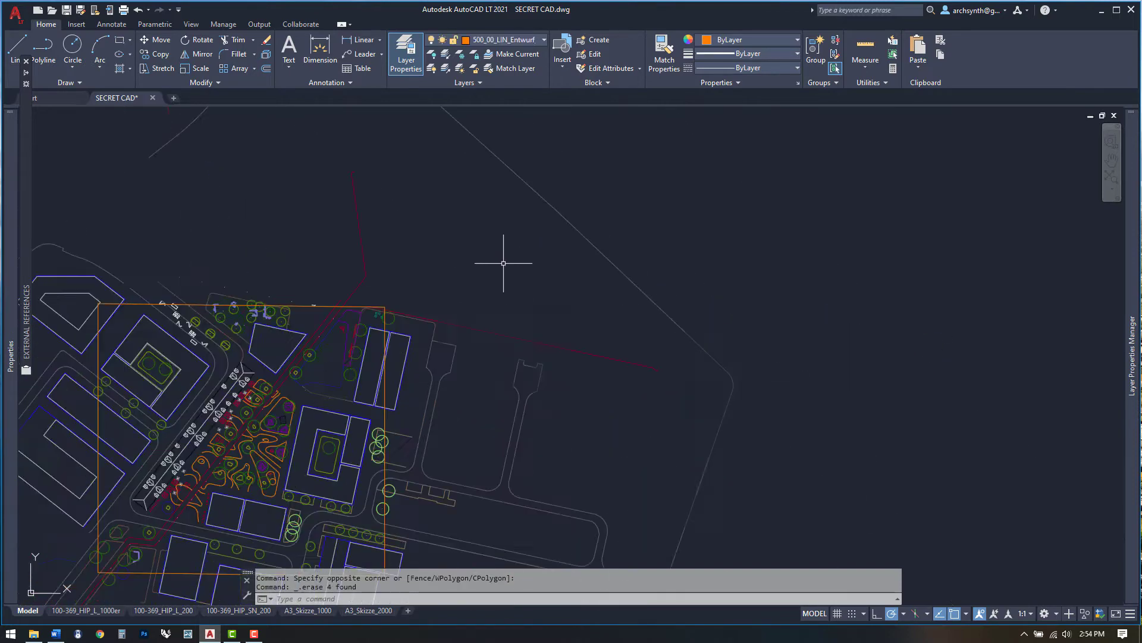
scroll(441, 226, "up", 3)
left_click(441, 227)
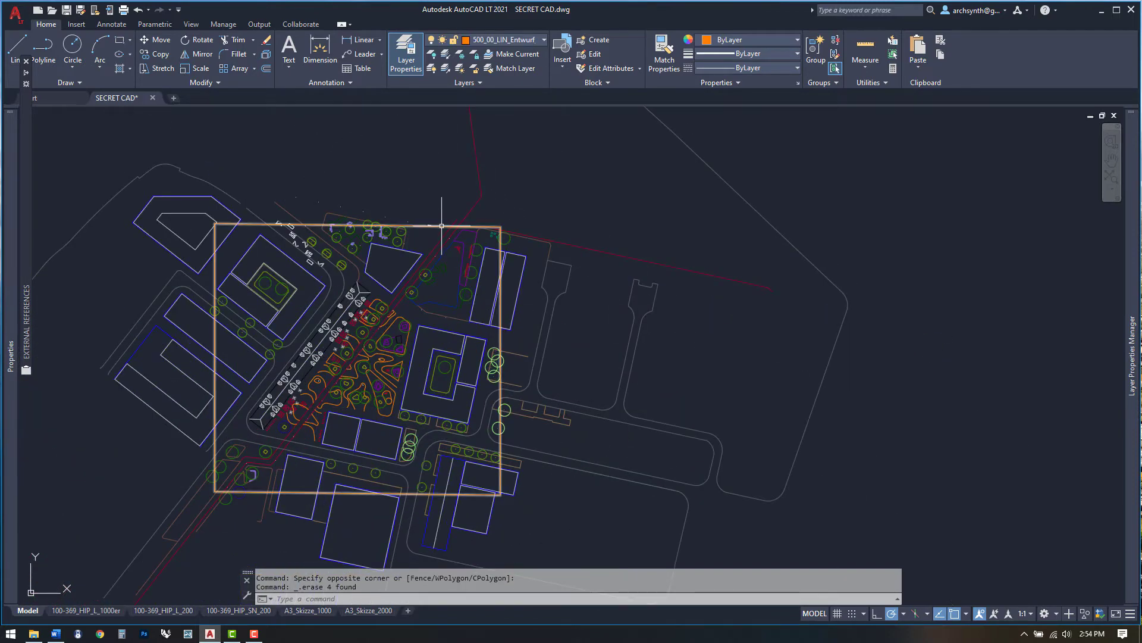
- Trim lines overhanging the rectangle's right and bottom edges using crossing-window selection
type("tr")
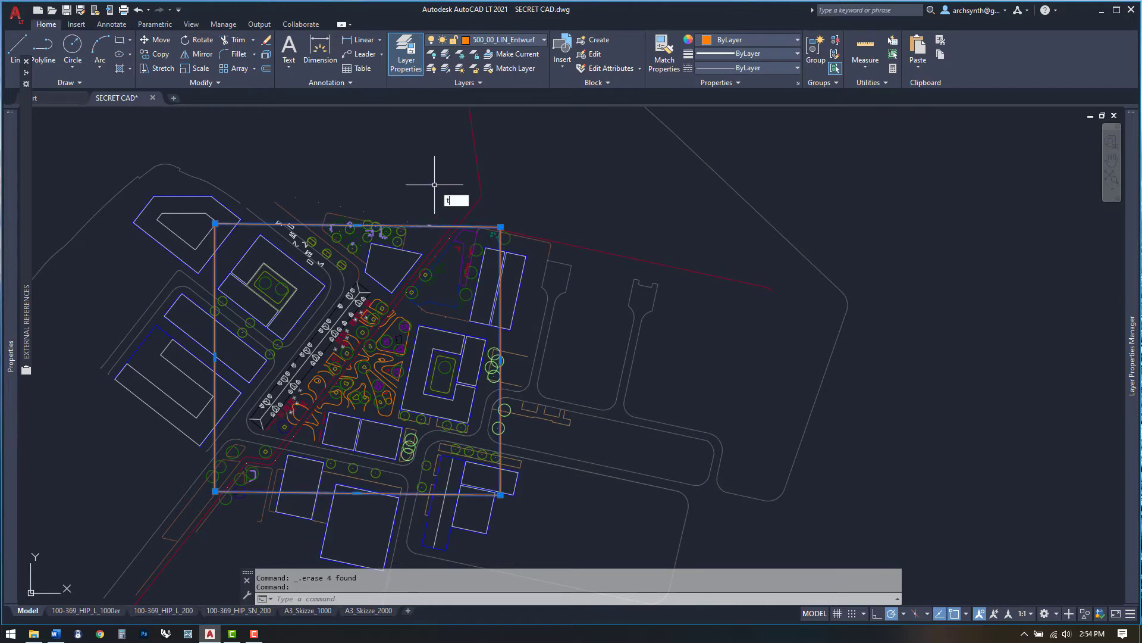
key("Return")
right_click(510, 188)
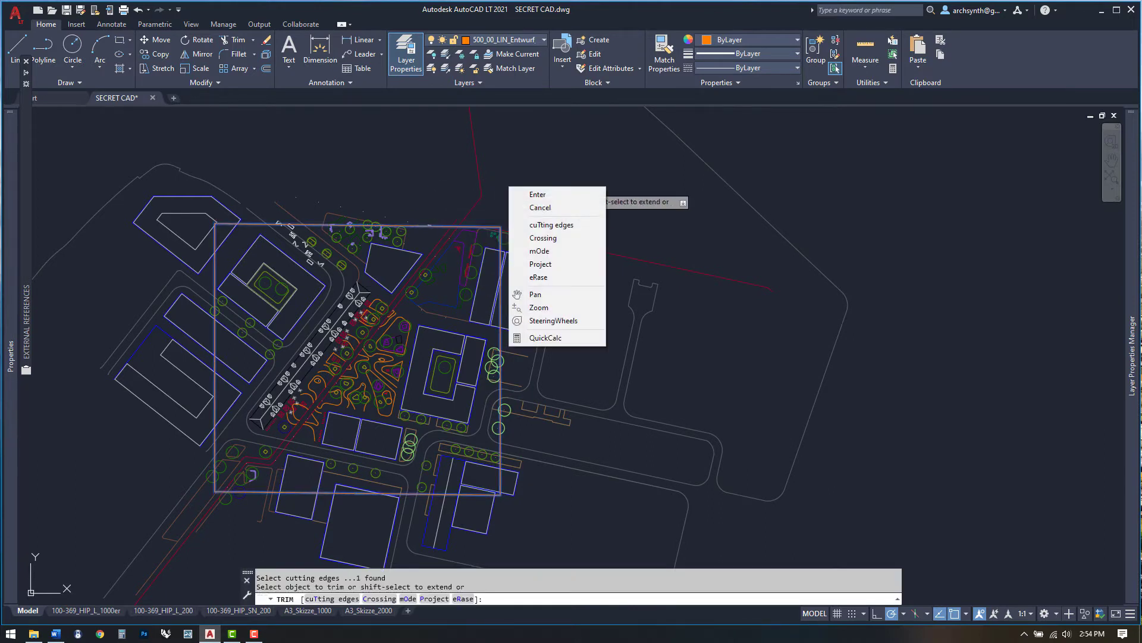
left_click(532, 238)
left_click(541, 505)
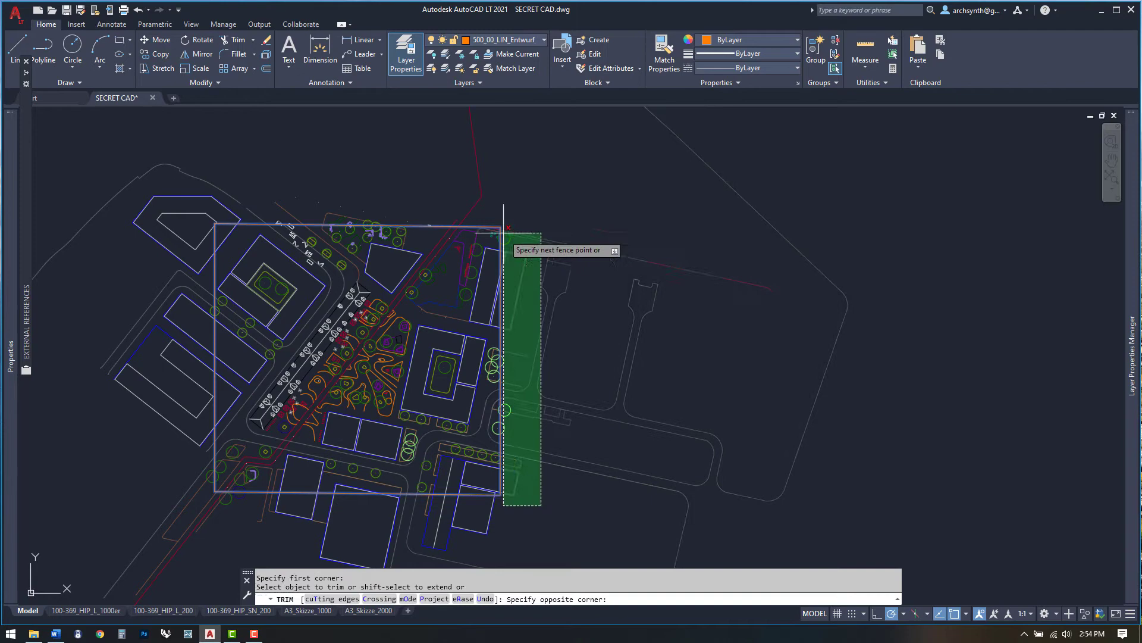
left_click(503, 225)
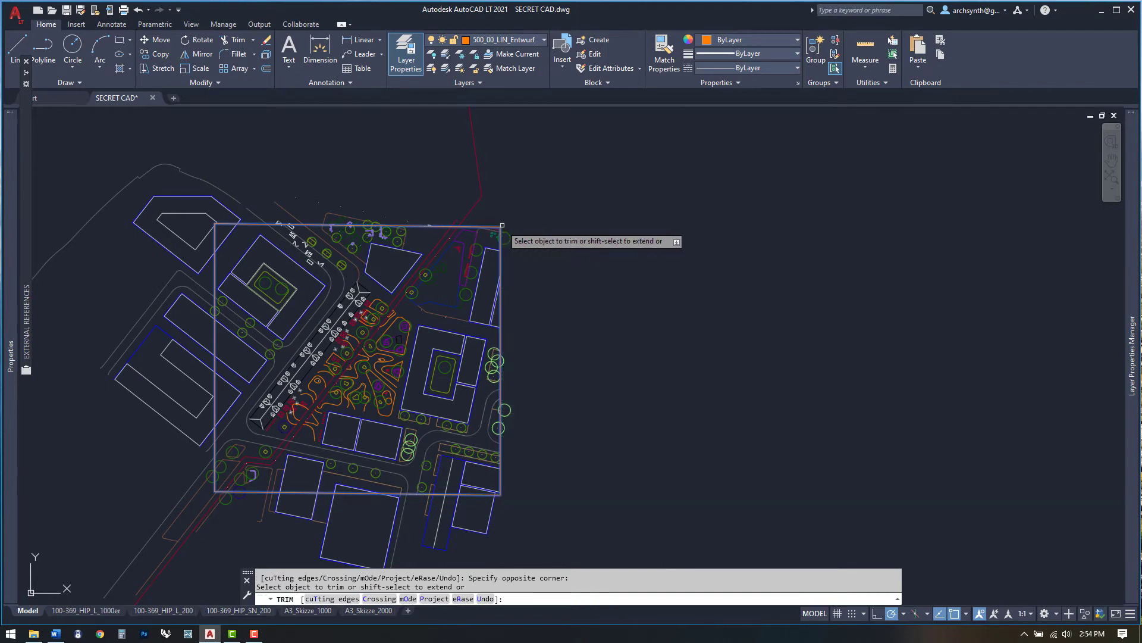
scroll(494, 488, "up", 5)
scroll(532, 428, "down", 8)
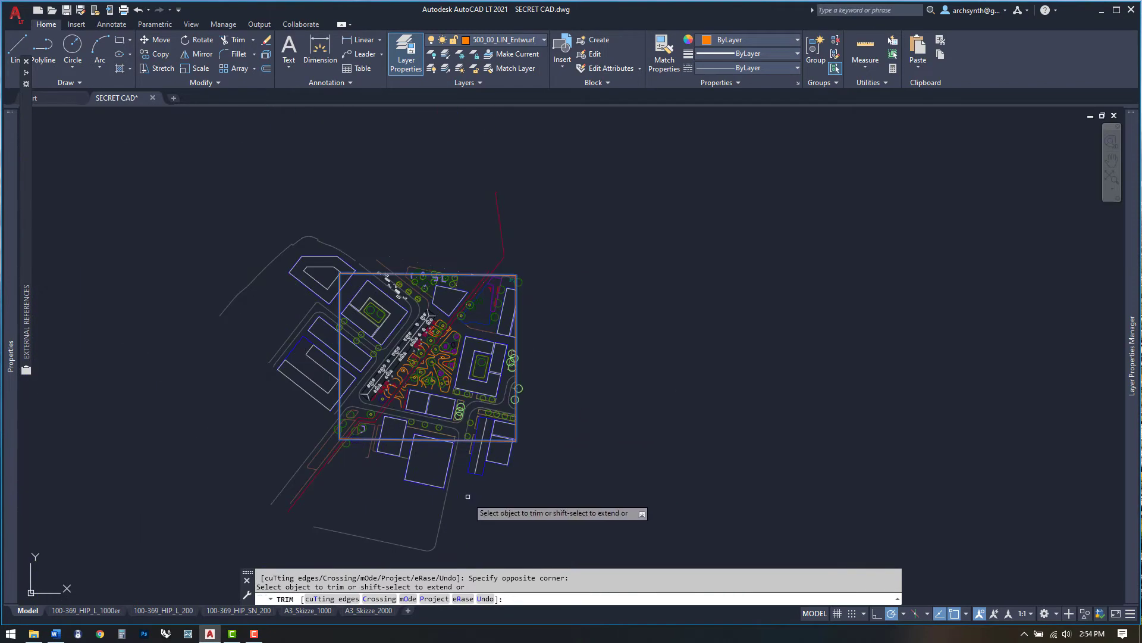
right_click(502, 481)
left_click(535, 360)
left_click(526, 476)
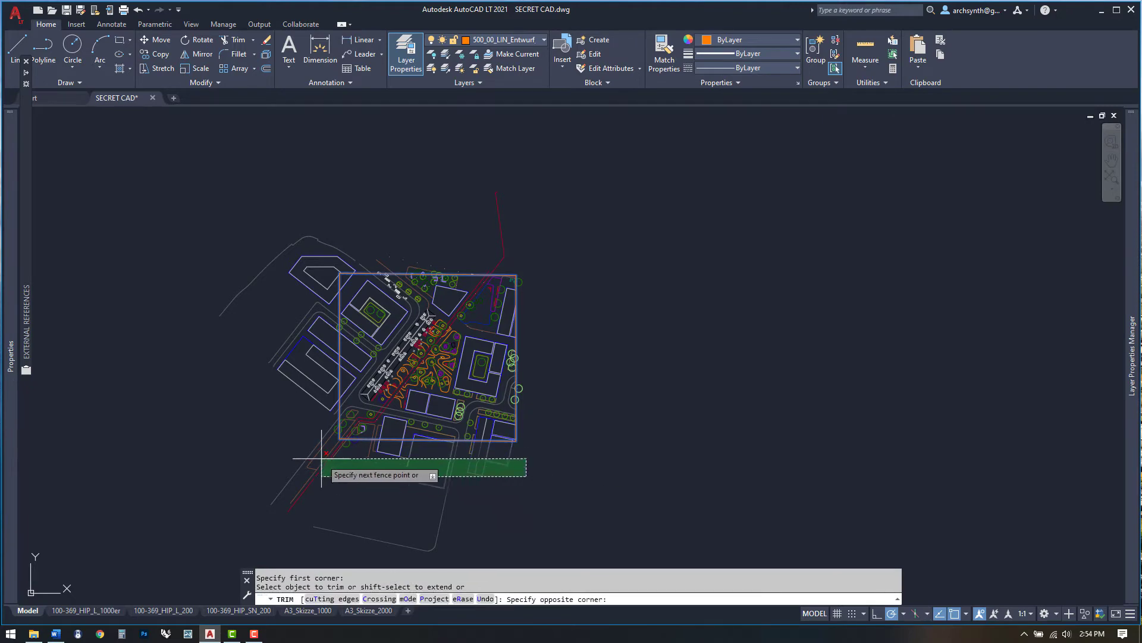
left_click(321, 453)
- Trim remaining overhangs along the top and right edges with crossing and fence selections
right_click(311, 444)
key("Escape")
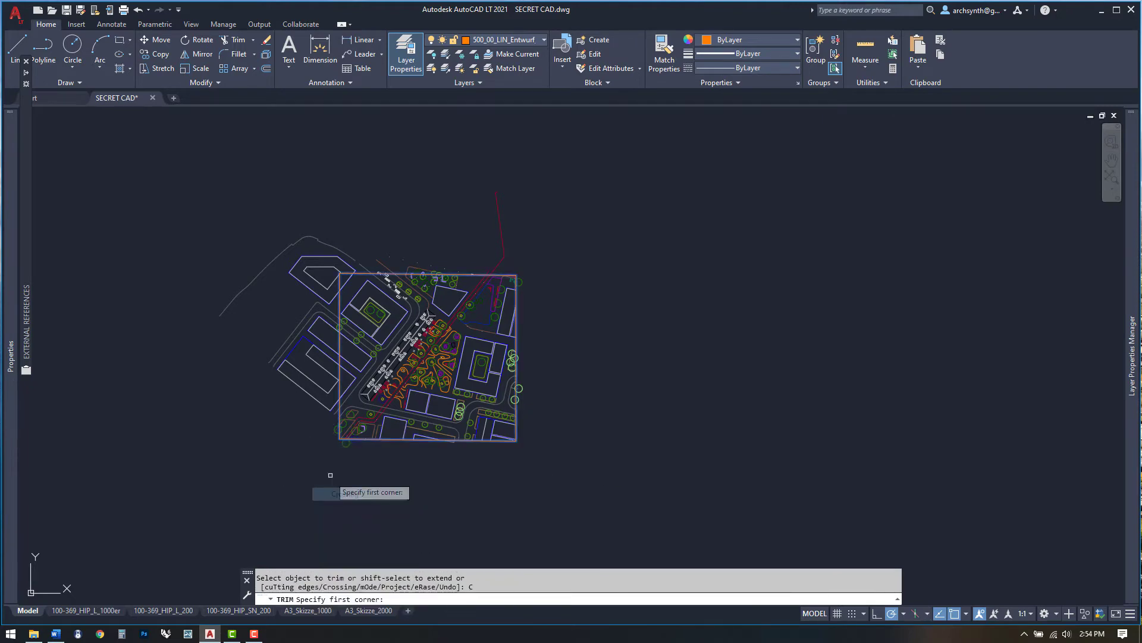
left_click(337, 445)
left_click(319, 241)
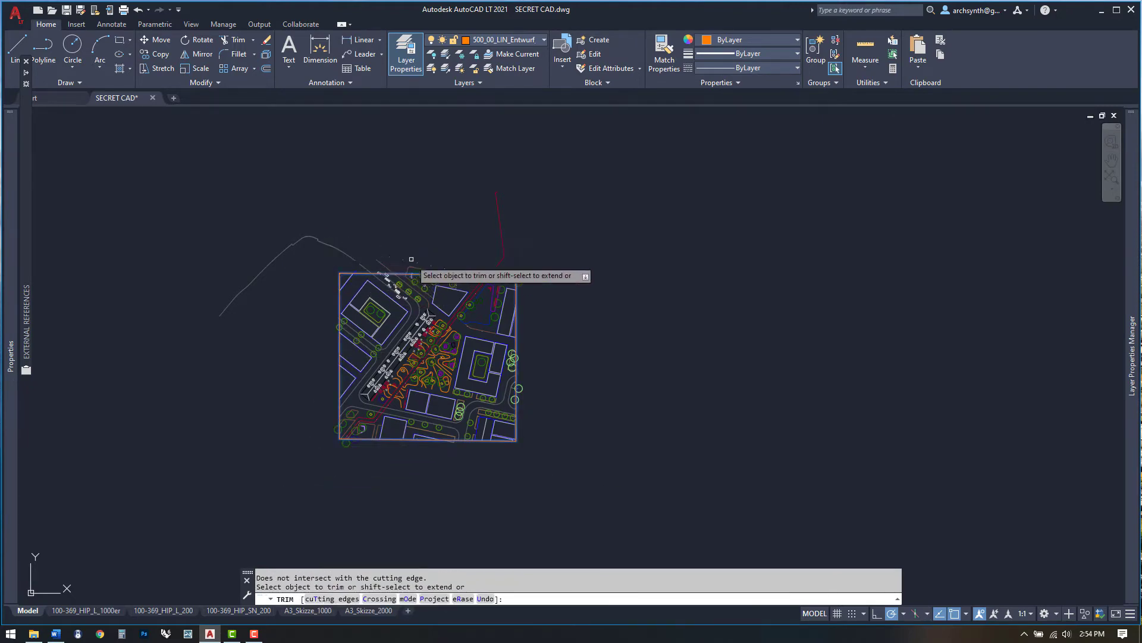
scroll(416, 258, "up", 5)
right_click(469, 263)
left_click(494, 316)
left_click(686, 291)
scroll(680, 298, "up", 3)
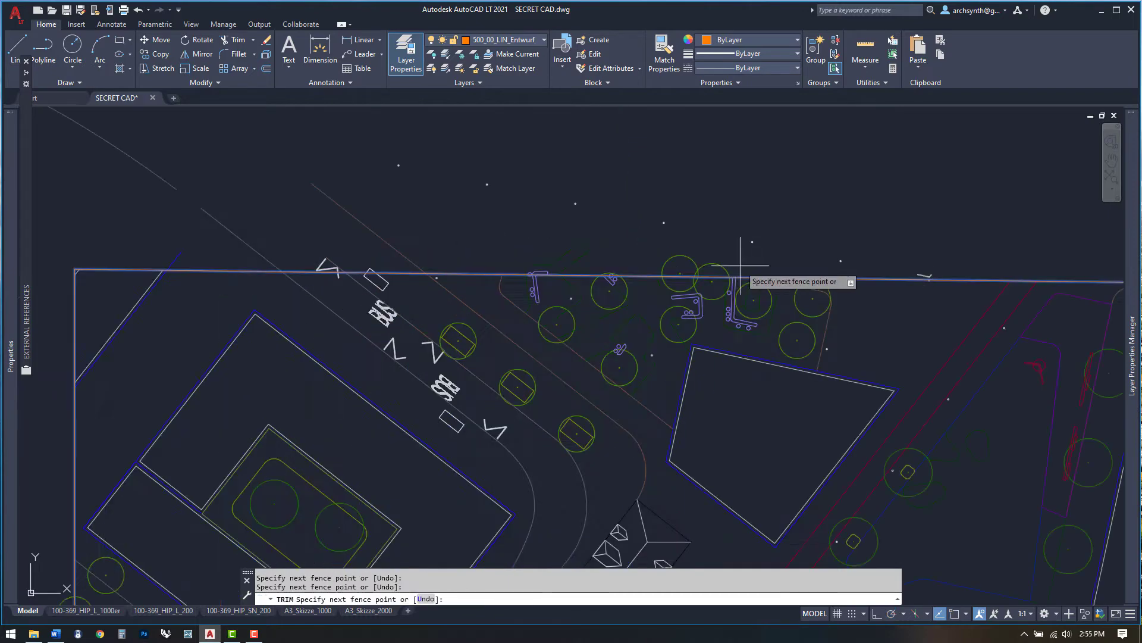
mouse_move(740, 250)
left_mouse_down()
mouse_move(477, 219)
mouse_move(332, 257)
left_mouse_up()
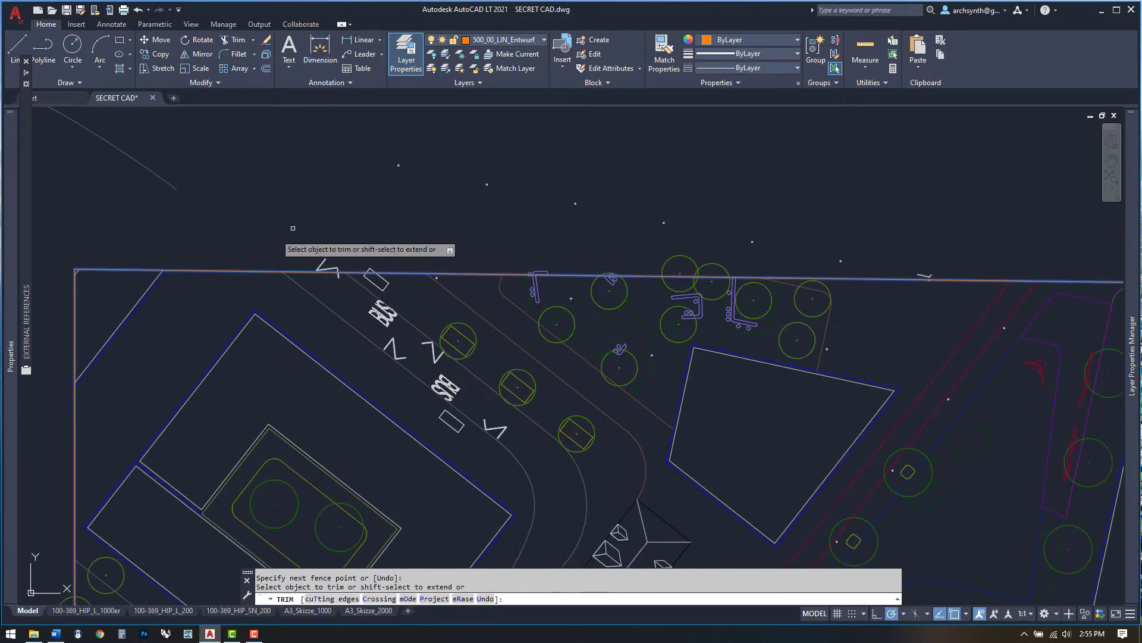
scroll(280, 238, "down", 6)
mouse_move(581, 227)
left_mouse_down()
mouse_move(592, 500)
mouse_move(611, 481)
left_mouse_up()
key("Escape")
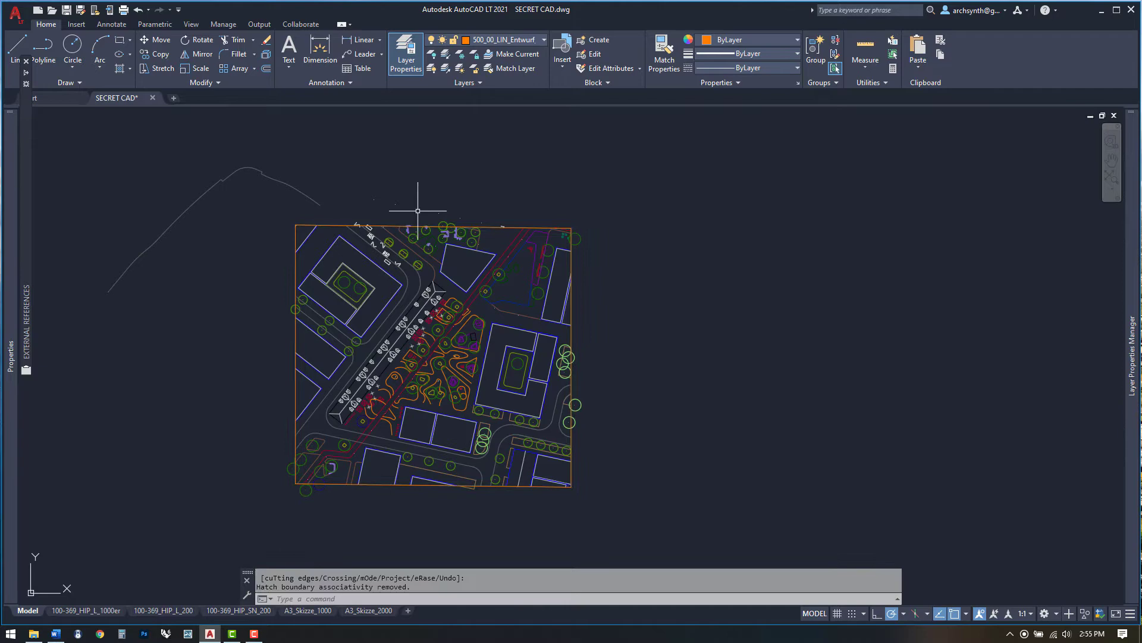
- Erase leftover objects and a stray circle lying outside the rectangular boundary
scroll(416, 209, "up", 2)
left_click(354, 177)
left_click(545, 229)
scroll(546, 228, "up", 3)
key("Delete")
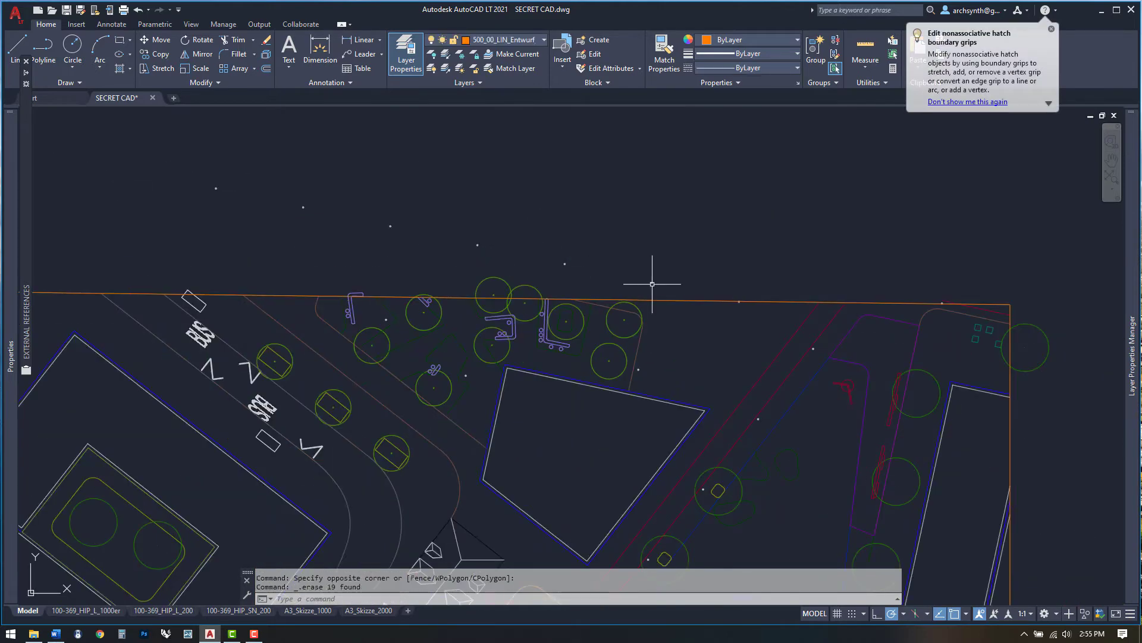
left_click(704, 255)
key("Delete")
scroll(476, 217, "down", 5)
scroll(481, 199, "up", 5)
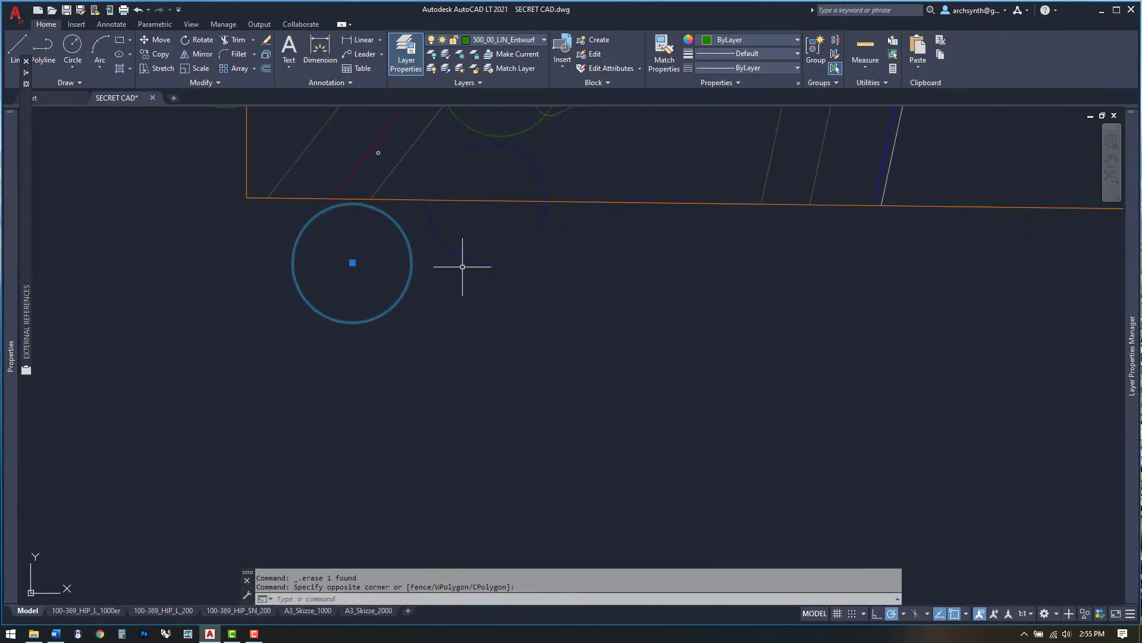
scroll(474, 365, "down", 5)
scroll(365, 301, "up", 5)
scroll(556, 334, "up", 8)
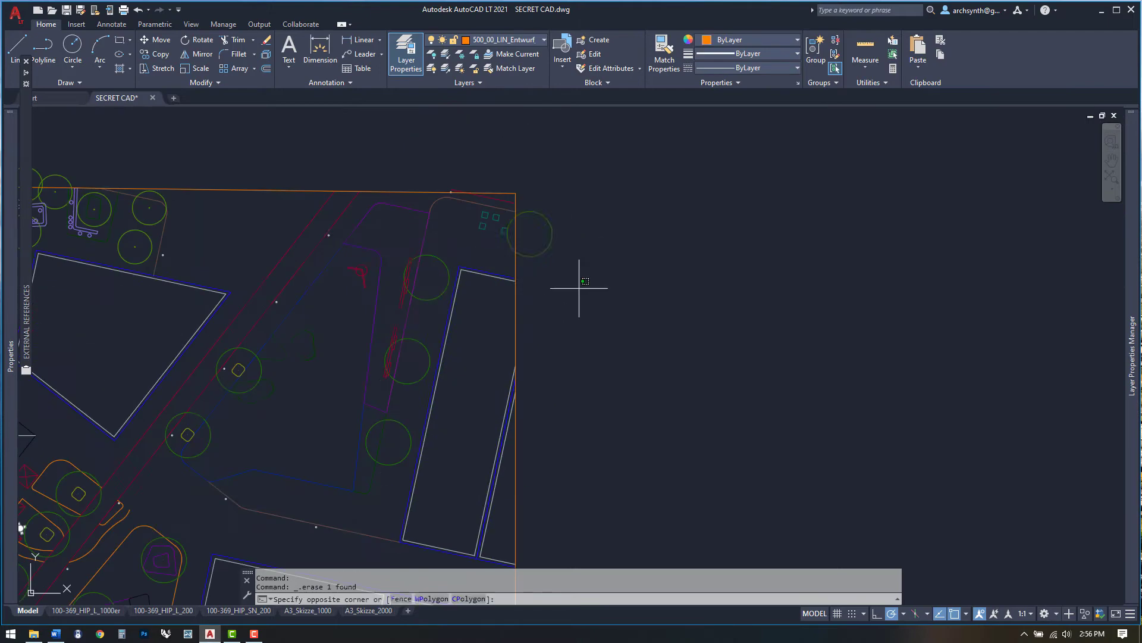
- Trim stray pieces against the lower boundary edge line, then end the trim command
left_click(766, 495)
type("tr")
key("Return")
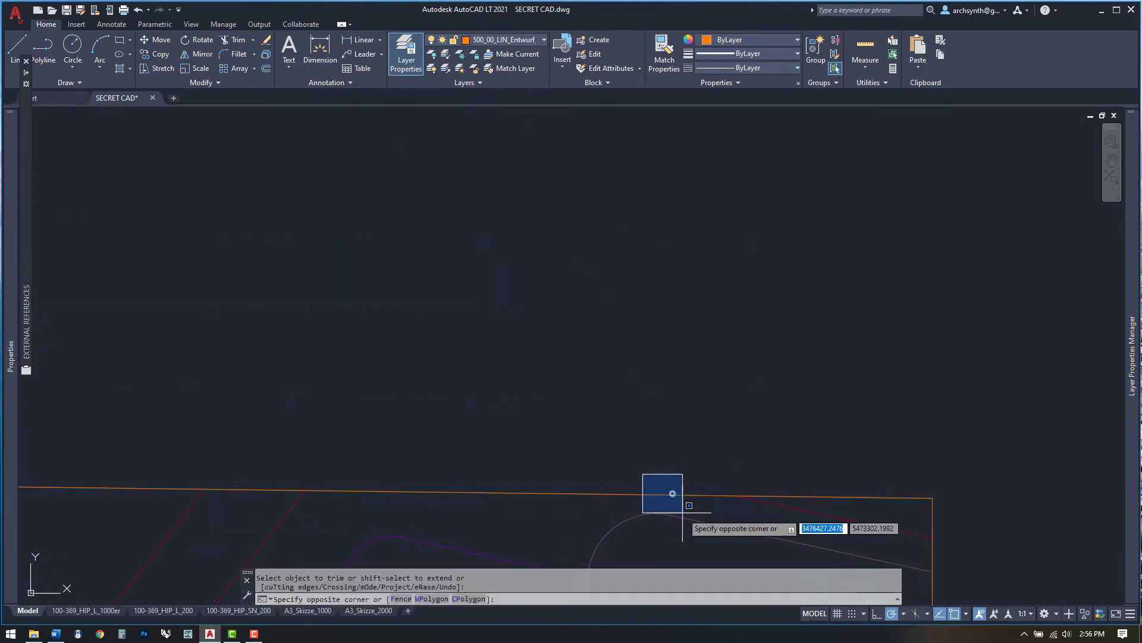
left_click(682, 512)
scroll(337, 388, "down", 3)
left_click(166, 426)
key("Escape")
scroll(160, 395, "up", 4)
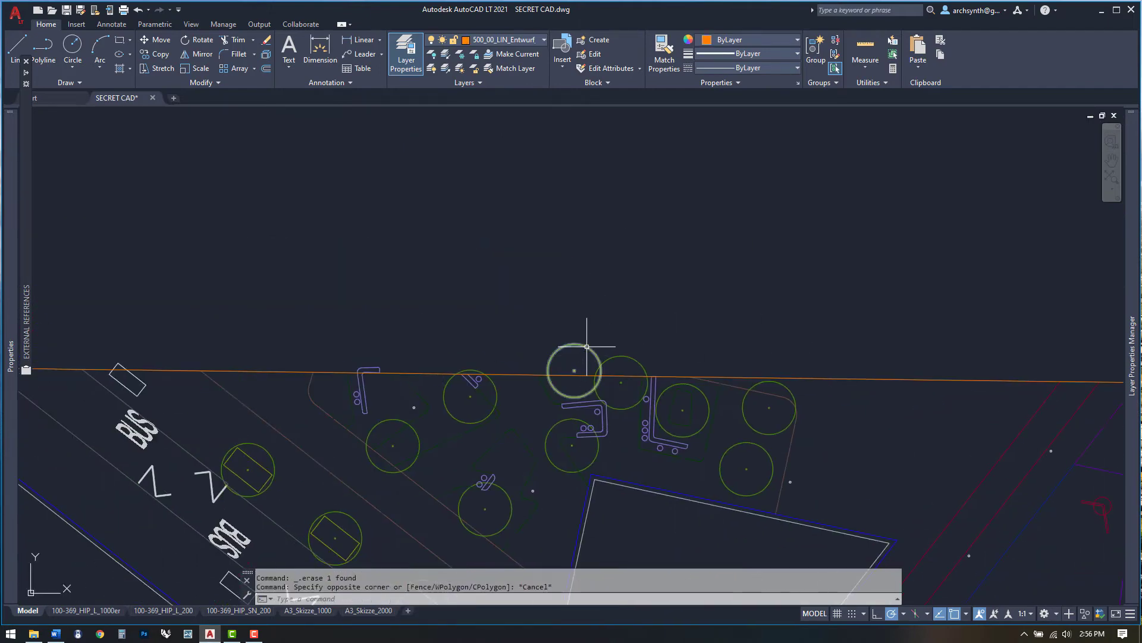
type("tr")
key("Return")
scroll(612, 288, "up", 4)
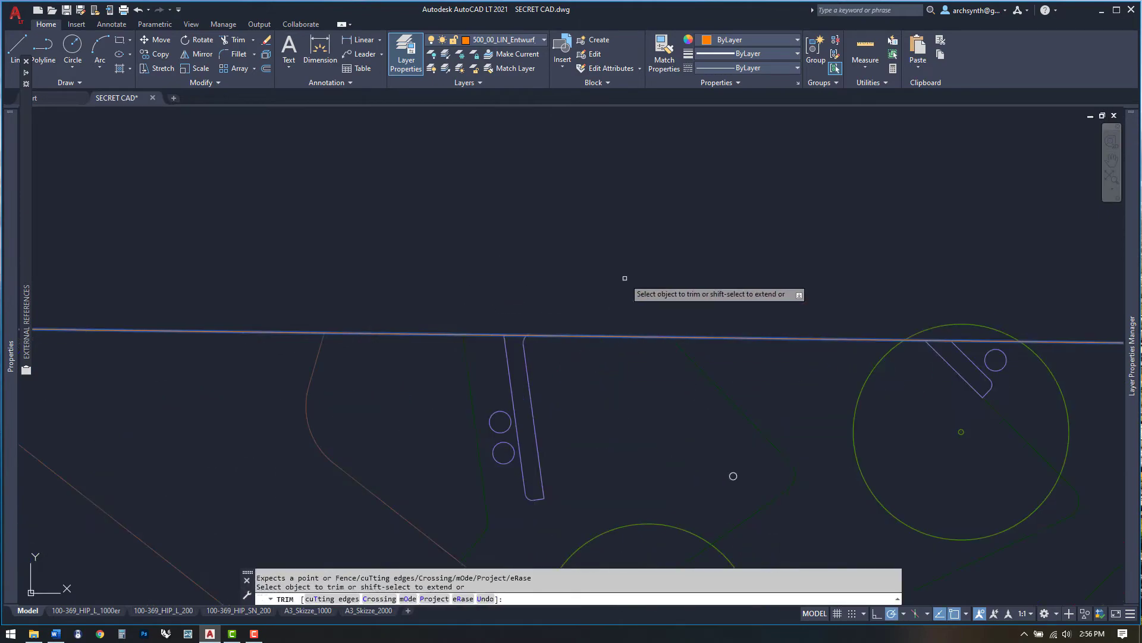
scroll(625, 278, "down", 3)
key("Escape")
scroll(505, 267, "up", 5)
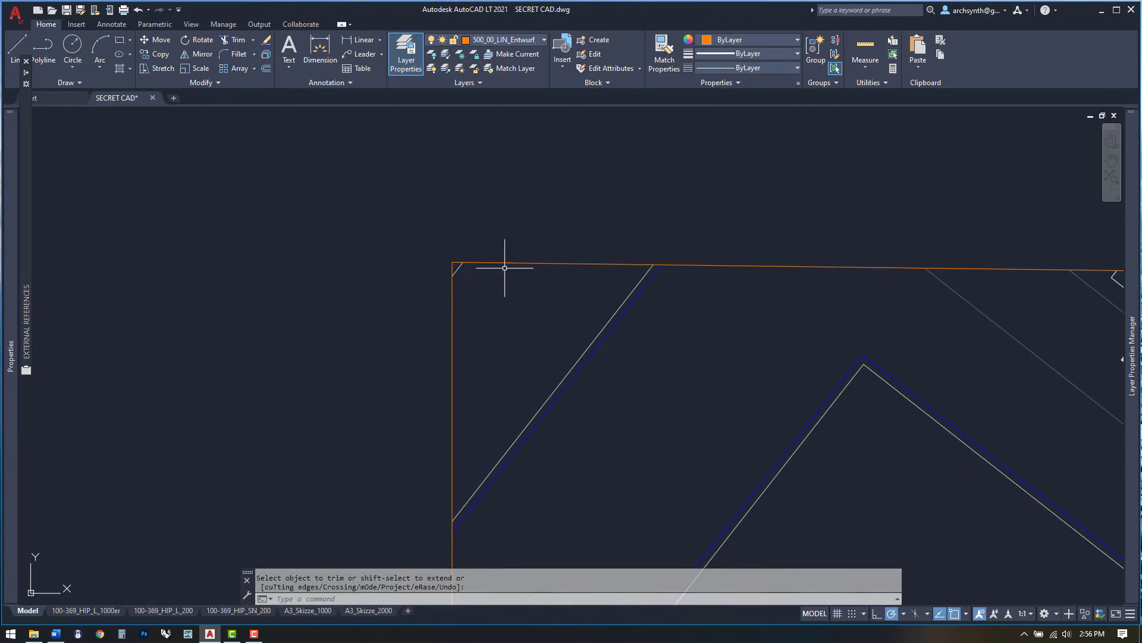
scroll(408, 186, "down", 5)
key("Escape")
scroll(339, 184, "up", 4)
scroll(357, 141, "down", 5)
scroll(337, 291, "up", 5)
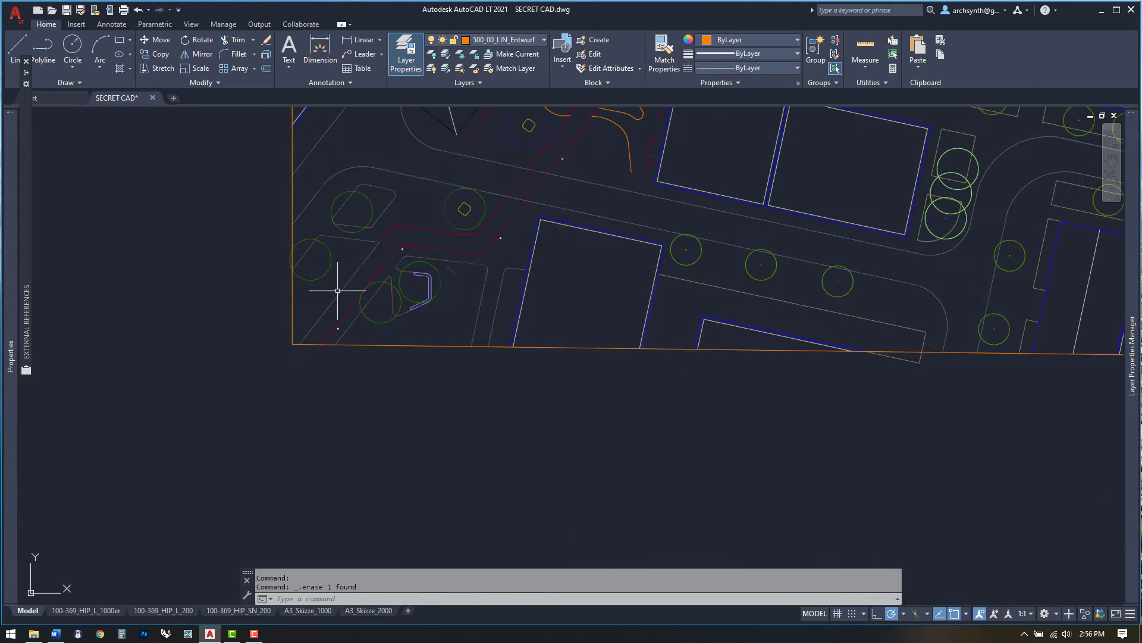
scroll(337, 291, "down", 5)
middle_click_drag(551, 489, 476, 514)
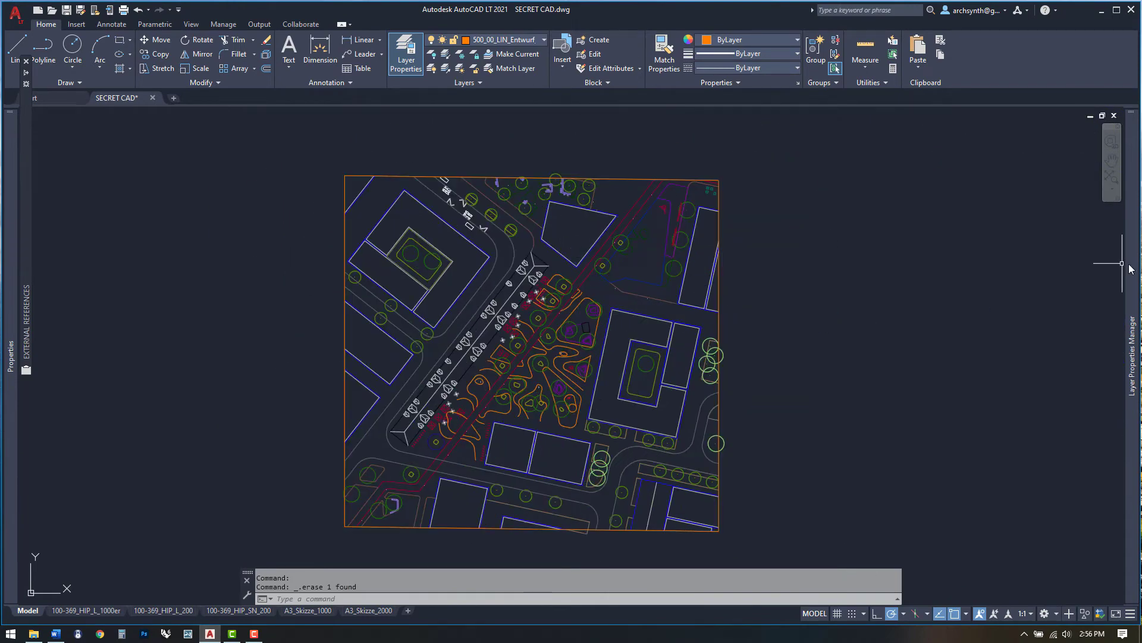
mouse_move(1133, 269)
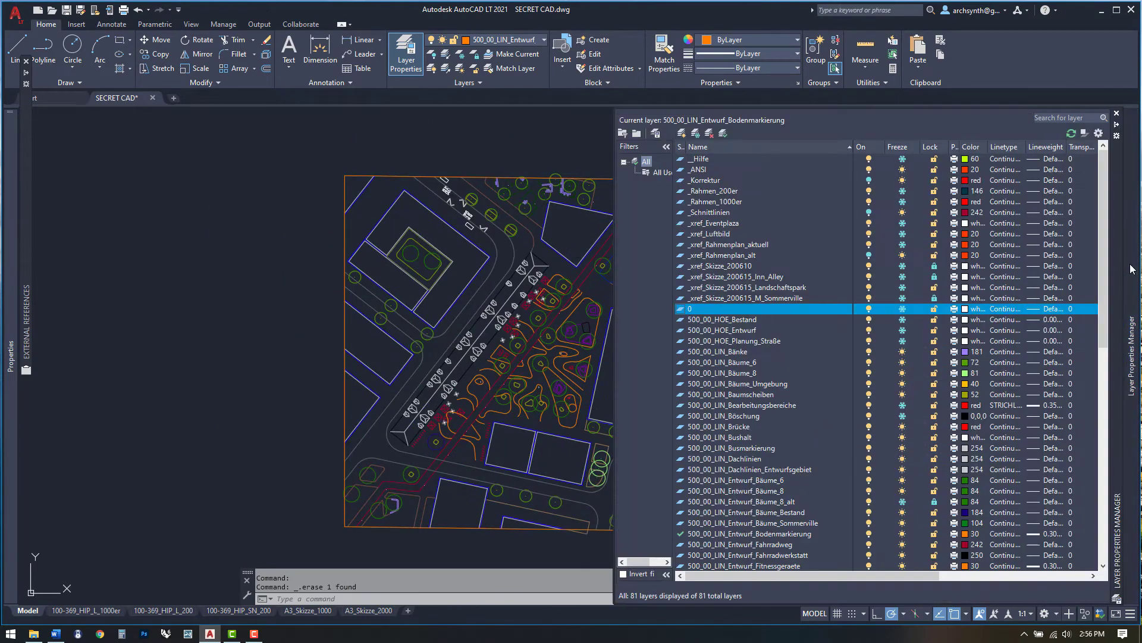
left_click(900, 147)
scroll(808, 367, "down", 10)
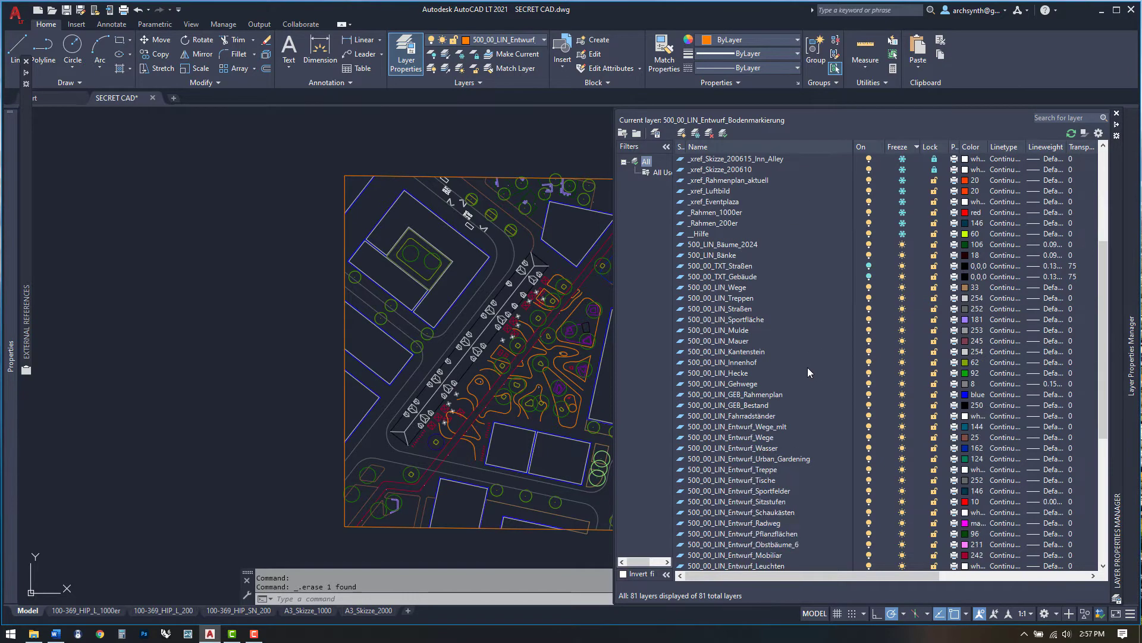
scroll(839, 407, "up", 10)
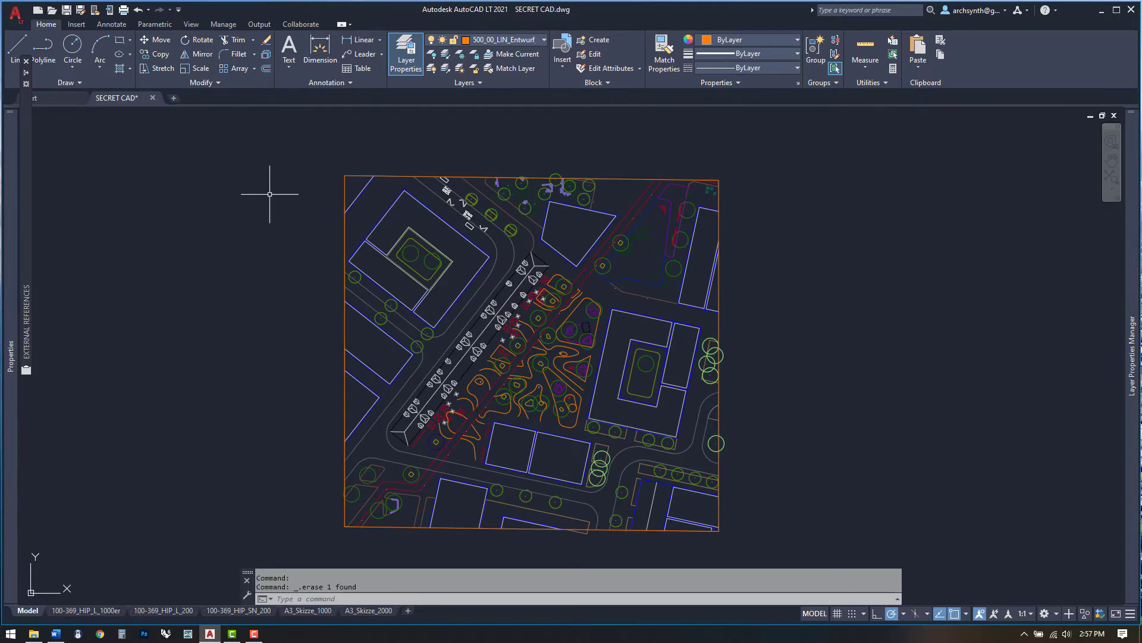
- Start a new drawing from acadlt.dwt and set its insertion scale to Meters
key("ctrl+n")
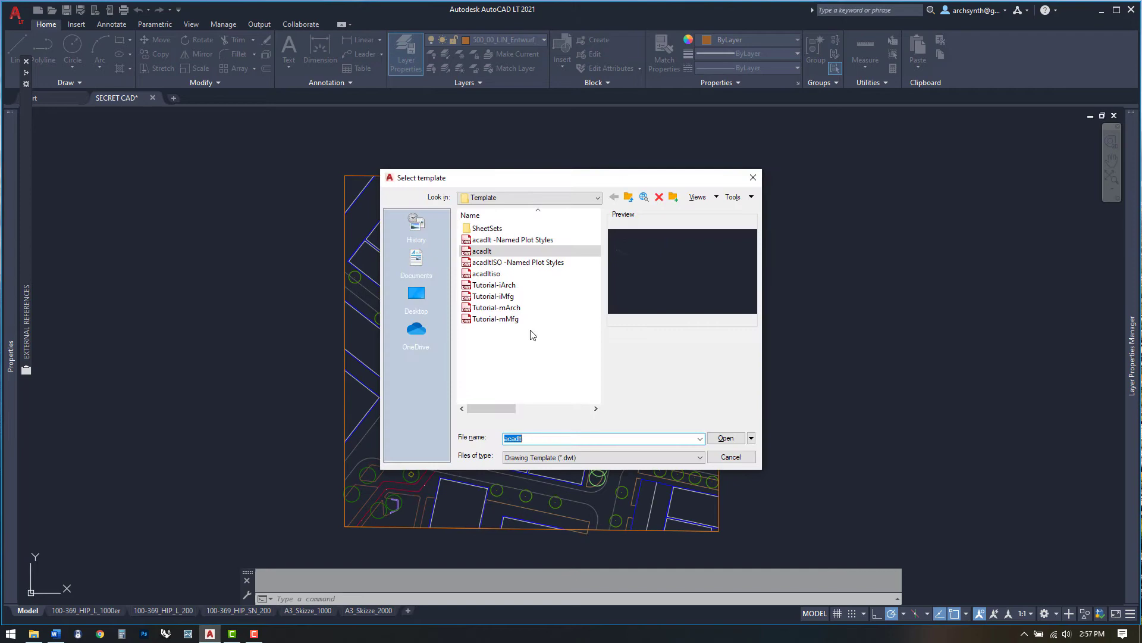
left_click(725, 439)
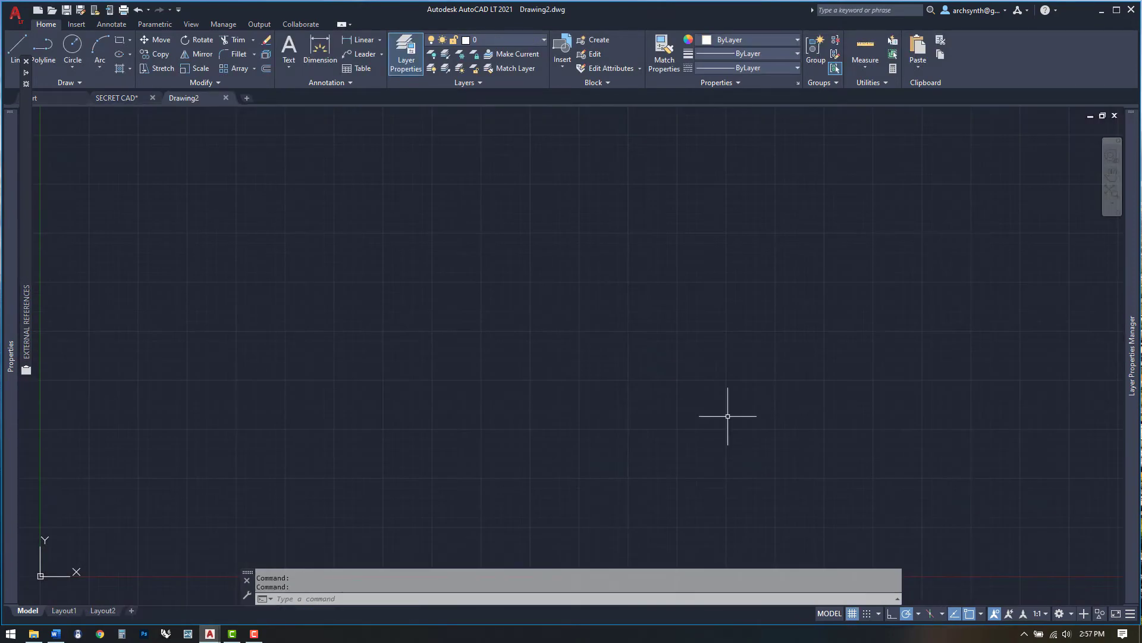
type("units")
key("Return")
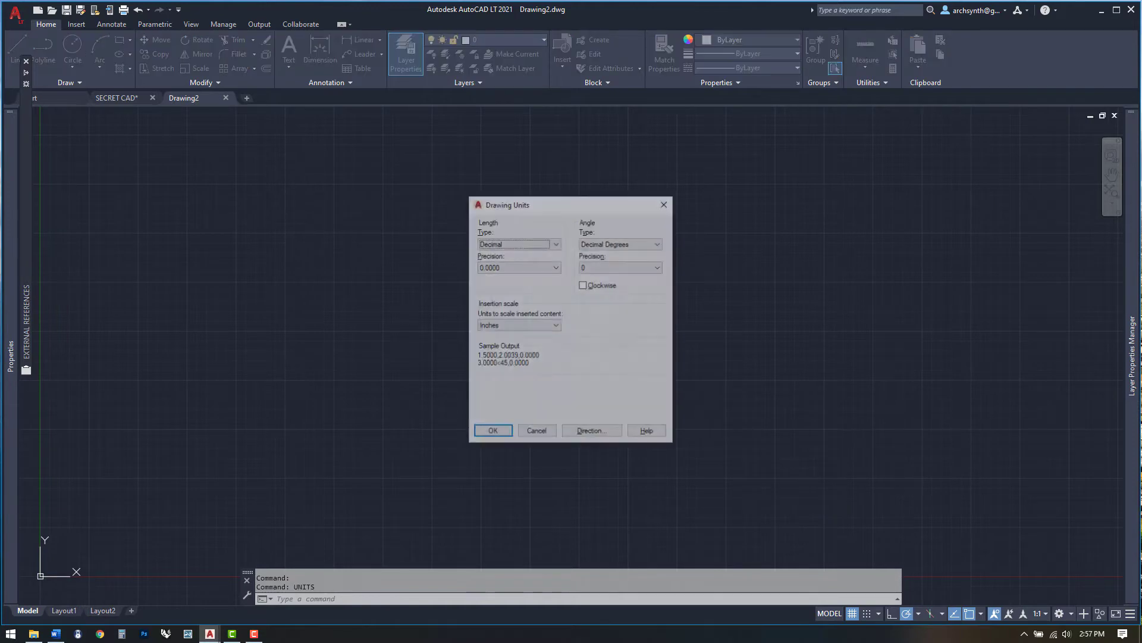
left_click(509, 326)
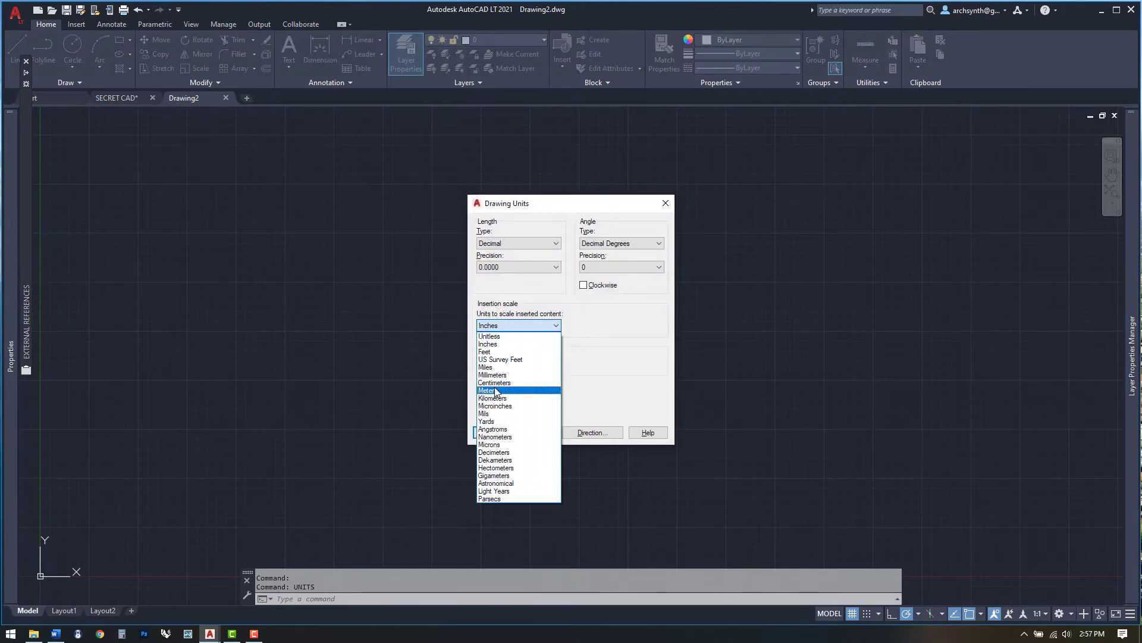
left_click(508, 391)
left_click(490, 433)
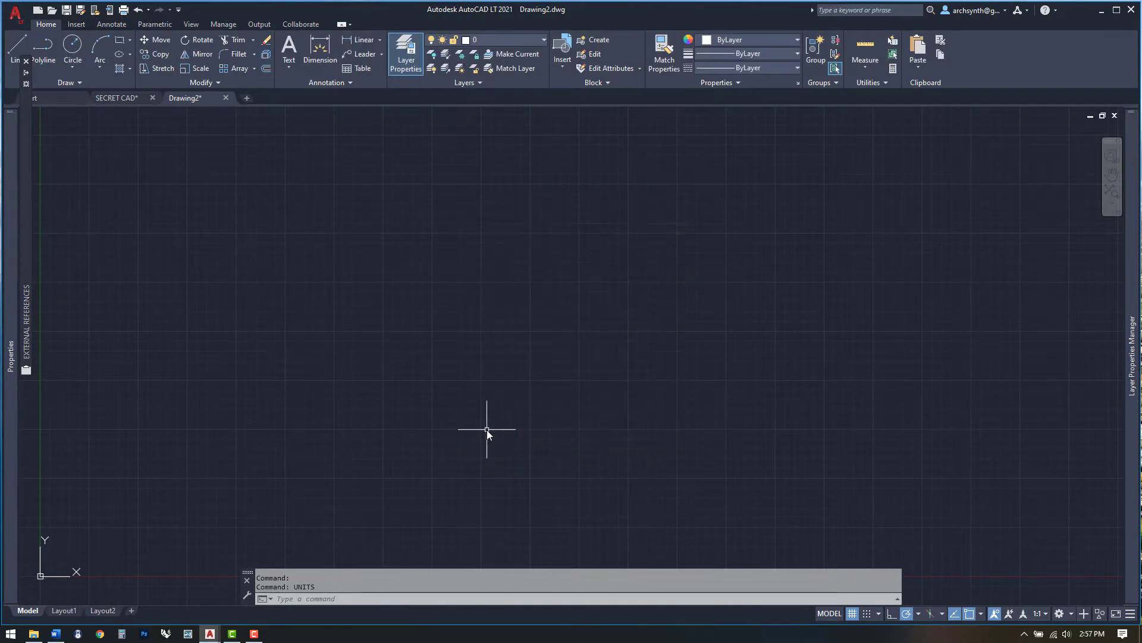
- Copy all 514 SECRET CAD objects with base point 0,0,0, then go to Drawing2
left_click(98, 98)
scroll(357, 209, "down", 3)
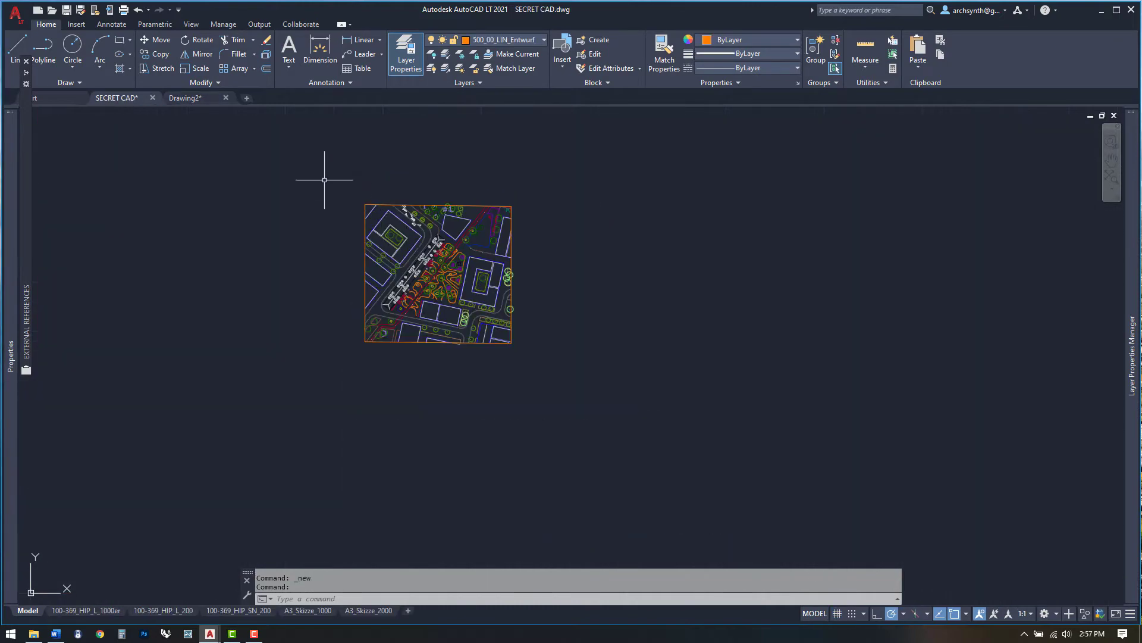
left_click(324, 180)
left_click(578, 377)
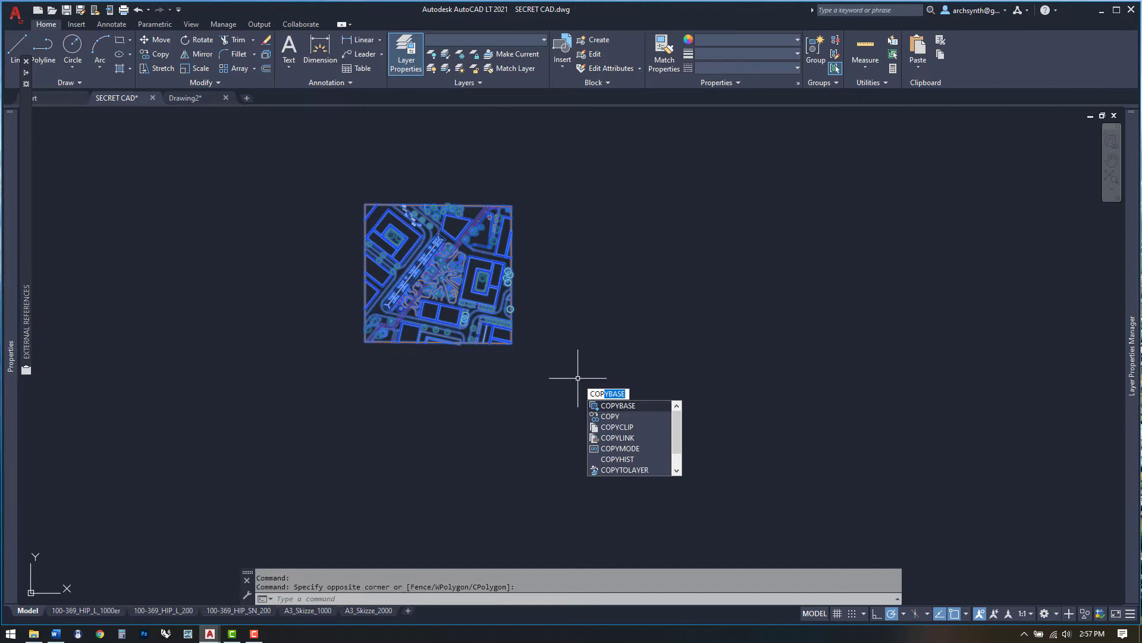
key("Return")
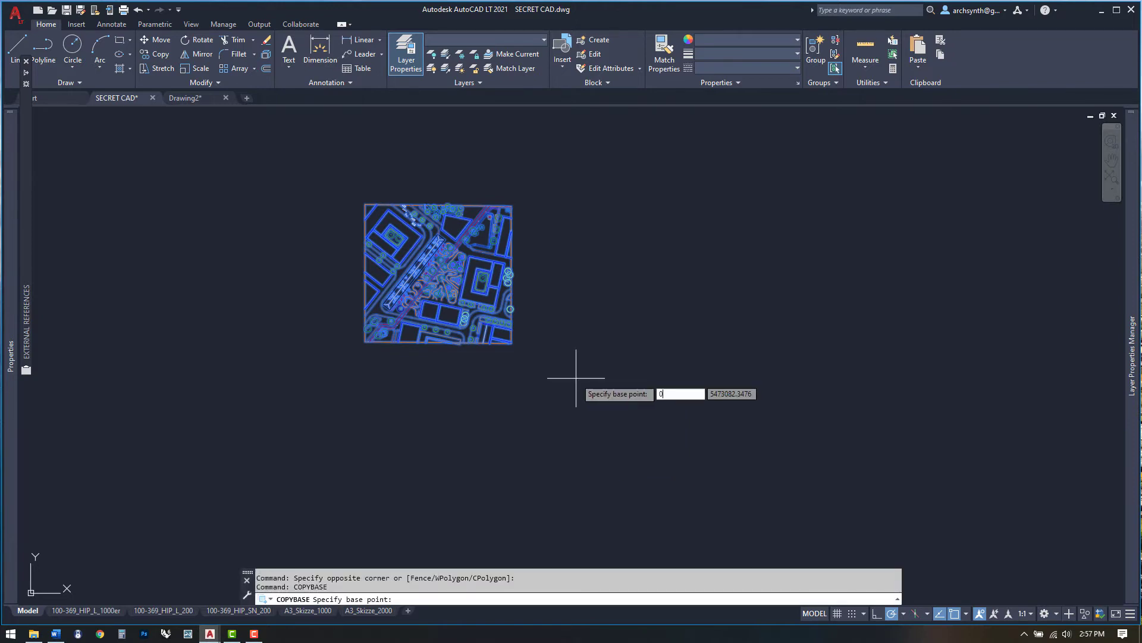
type("0,0")
key("Return")
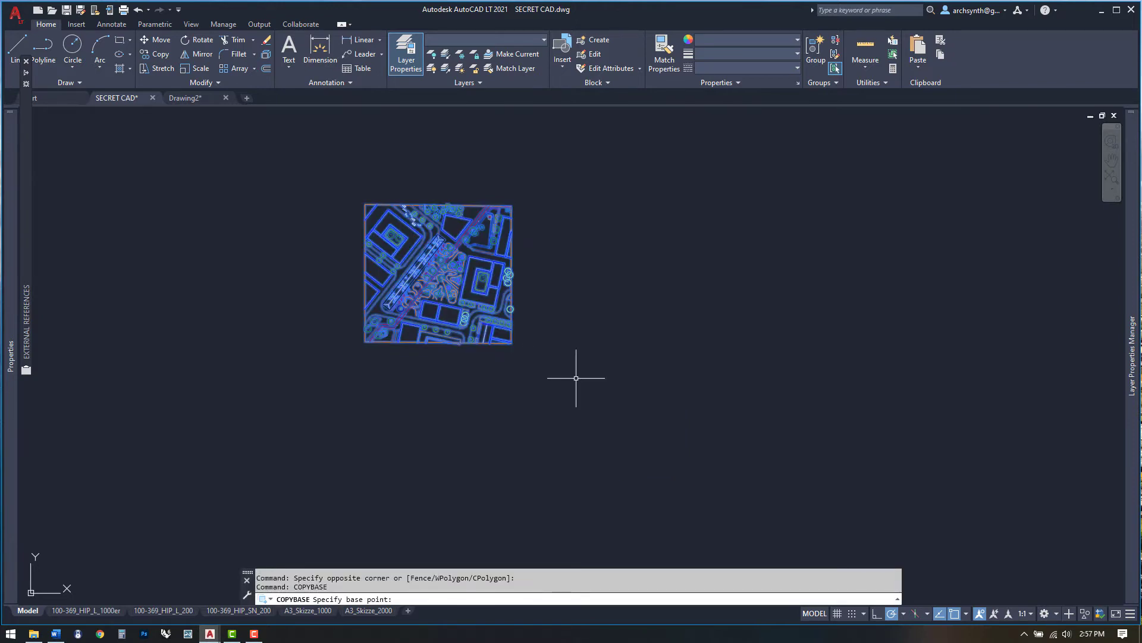
left_click(202, 101)
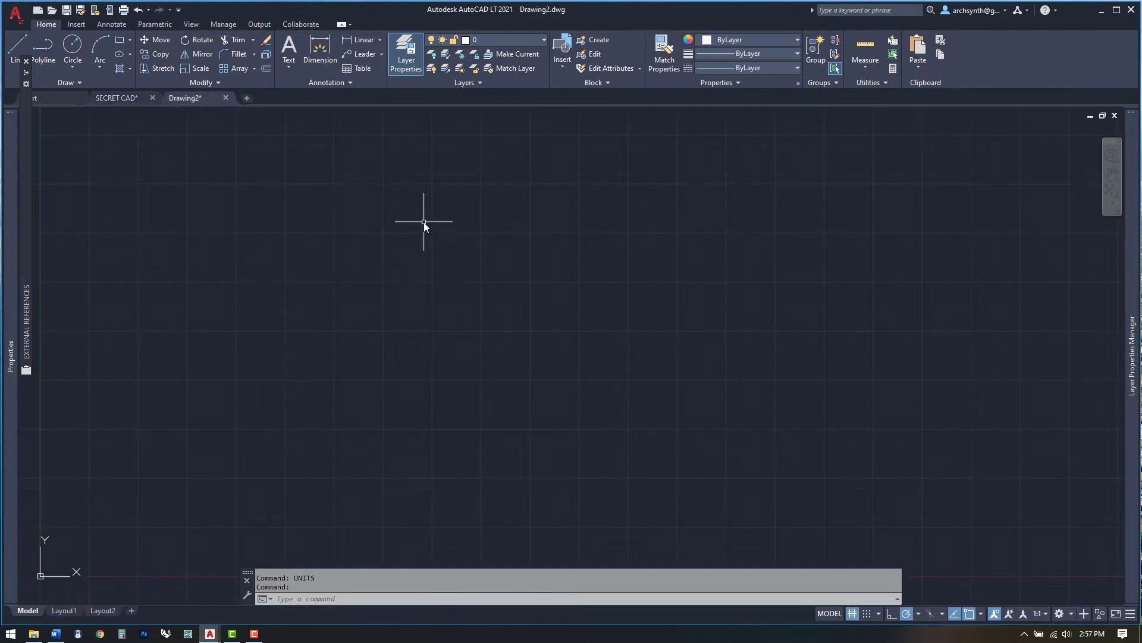
- Paste the copied site plan into Drawing2 at insertion point 0,0,0
type("p")
key("Return")
type("0")
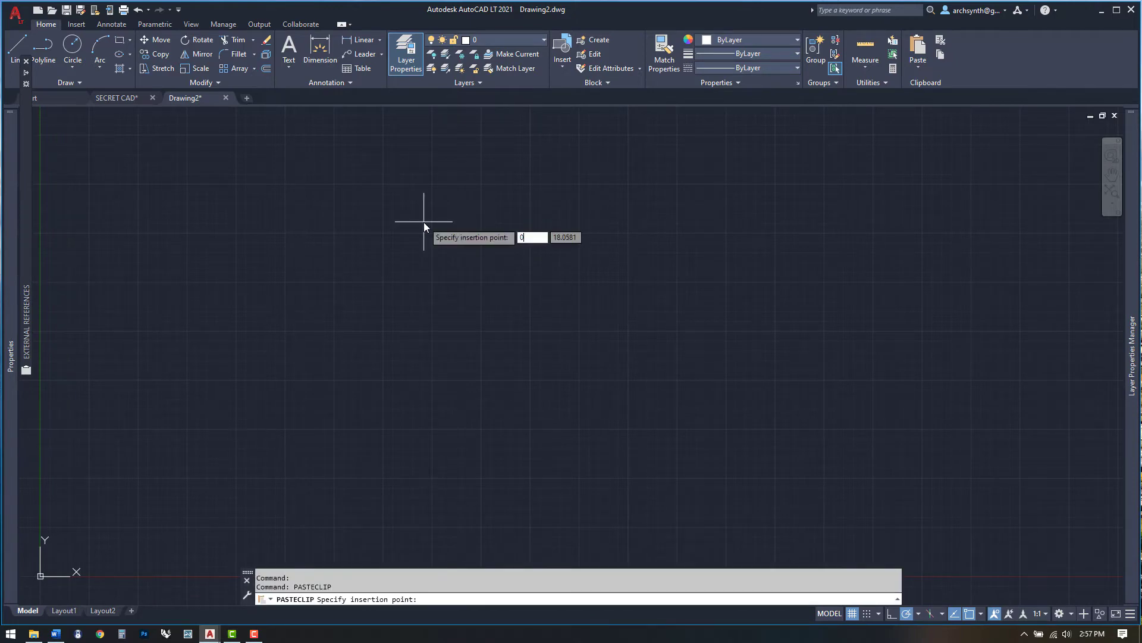
type(",0,0")
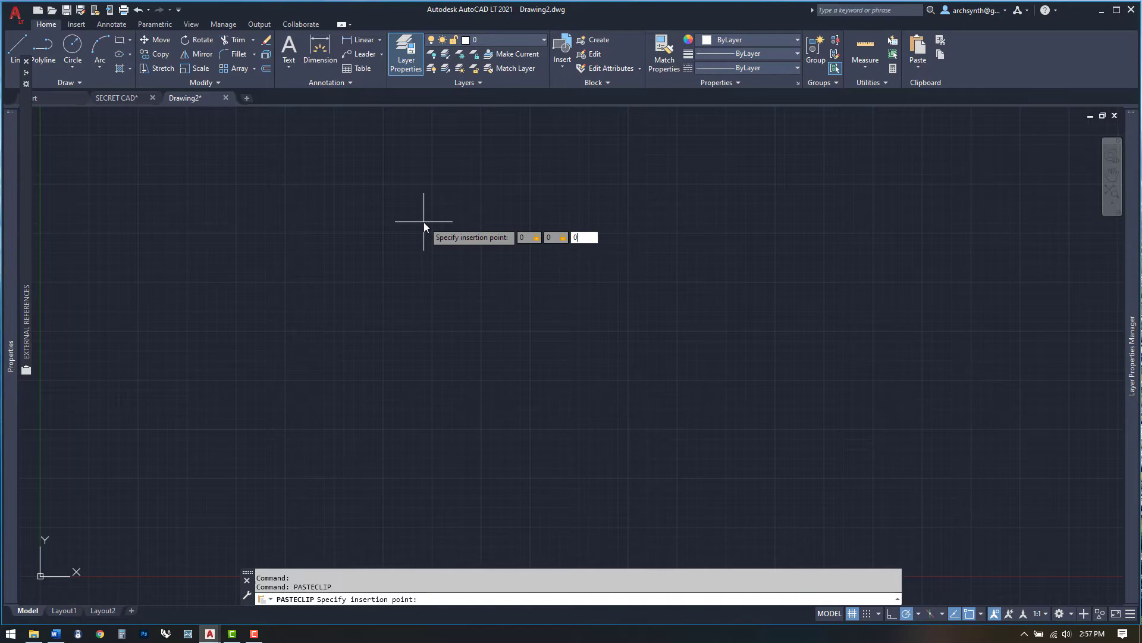
key("Return")
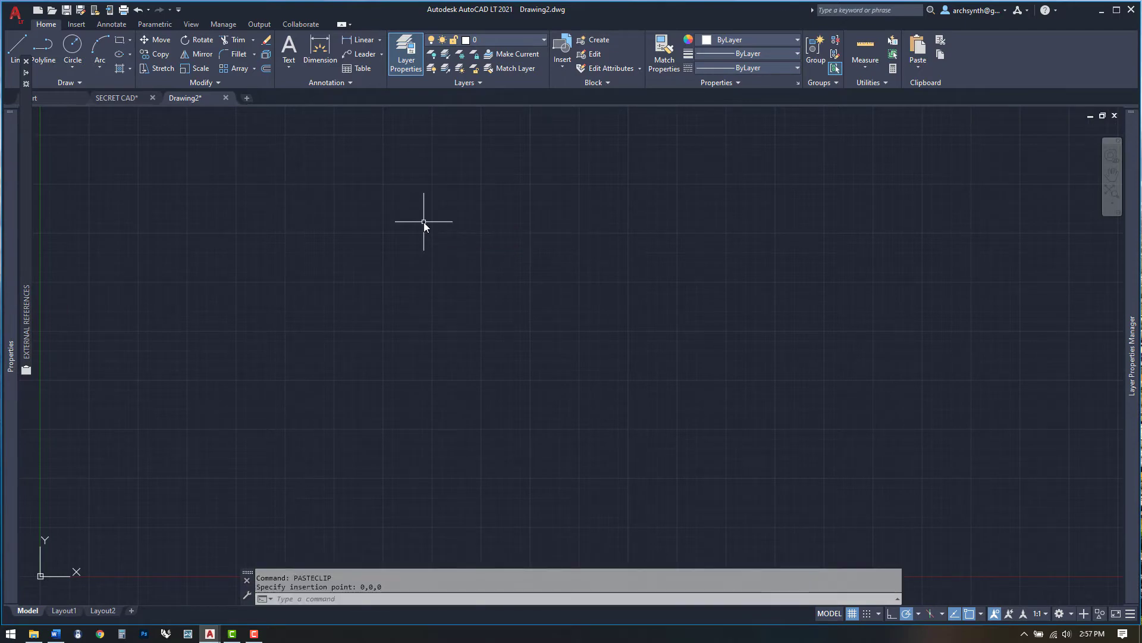
- Zoom to extents so the whole pasted site plan fits the view
type("z")
key("Return")
type("e")
key("Return")
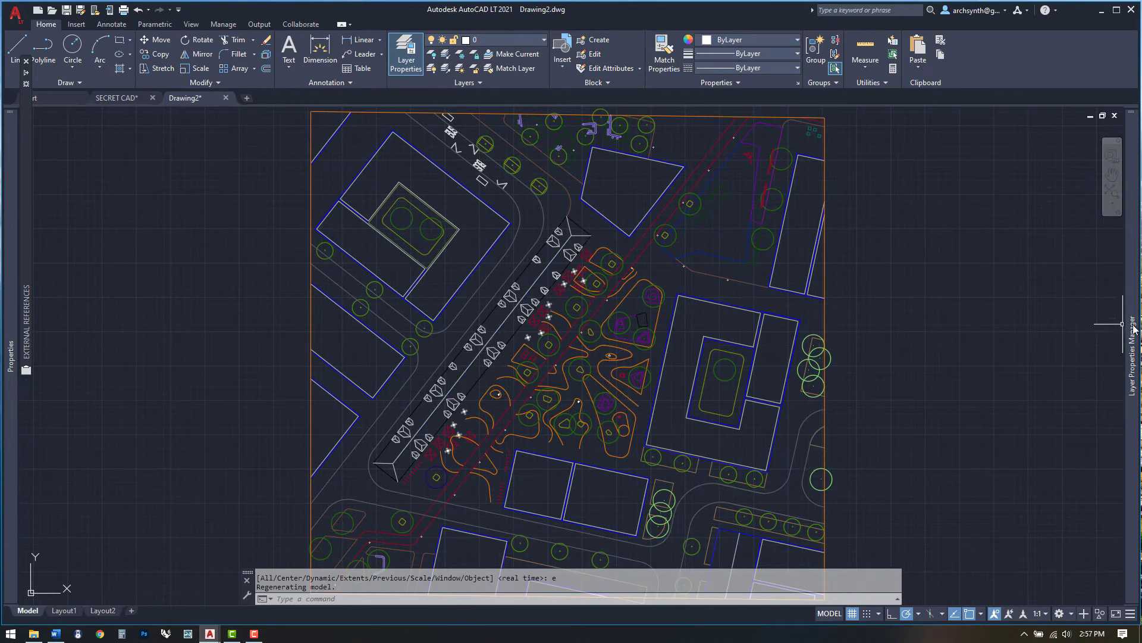
mouse_move(1134, 330)
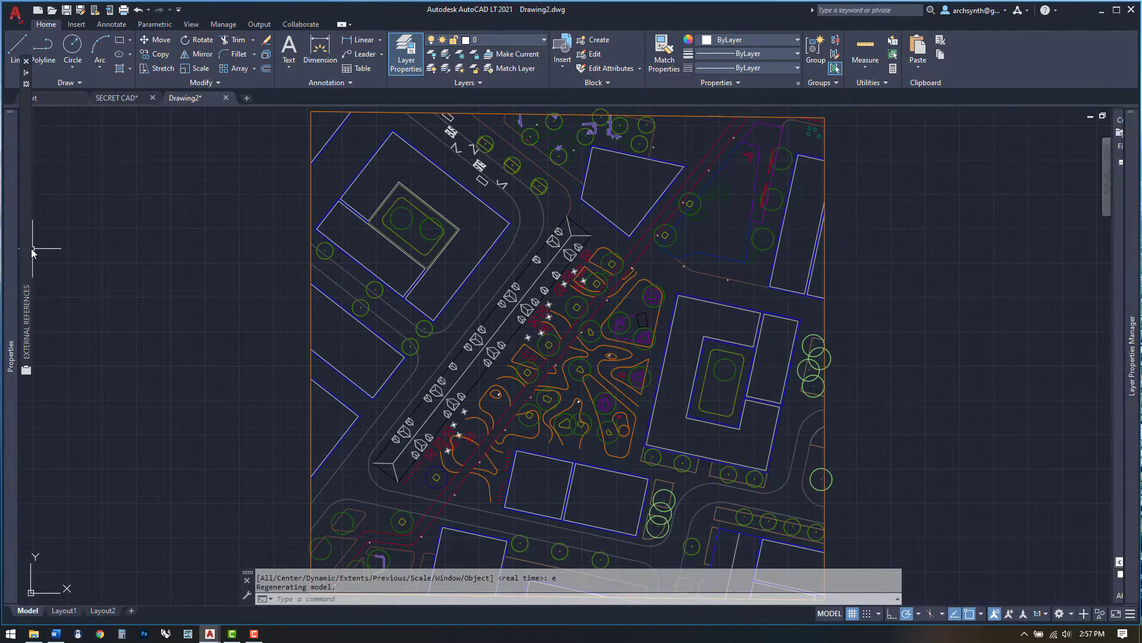
mouse_move(31, 252)
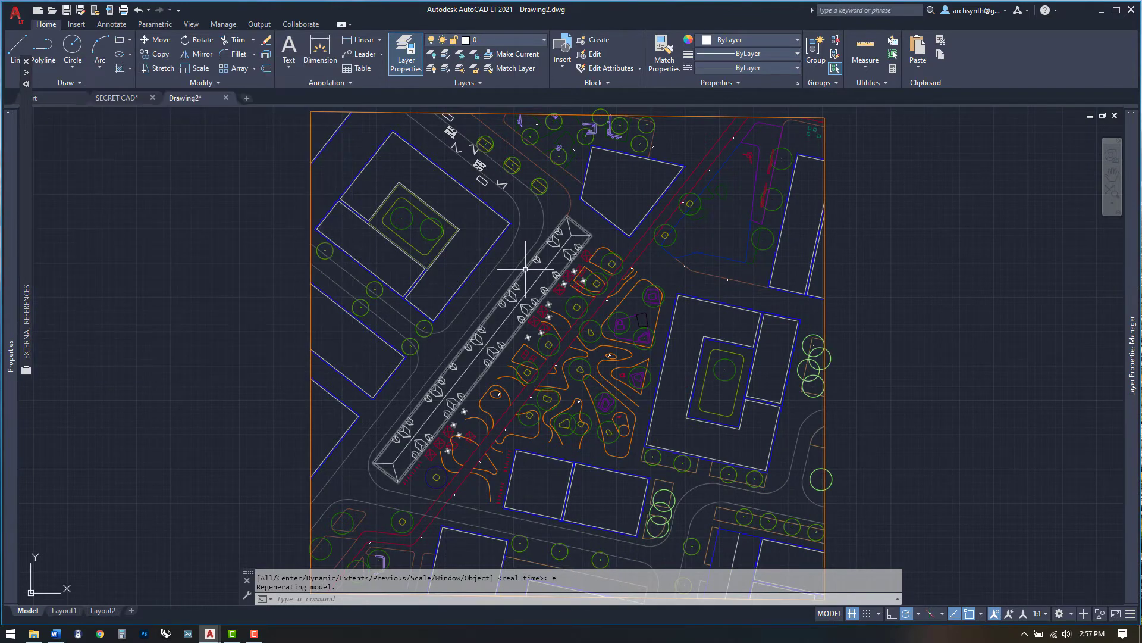
scroll(443, 233, "down", 3)
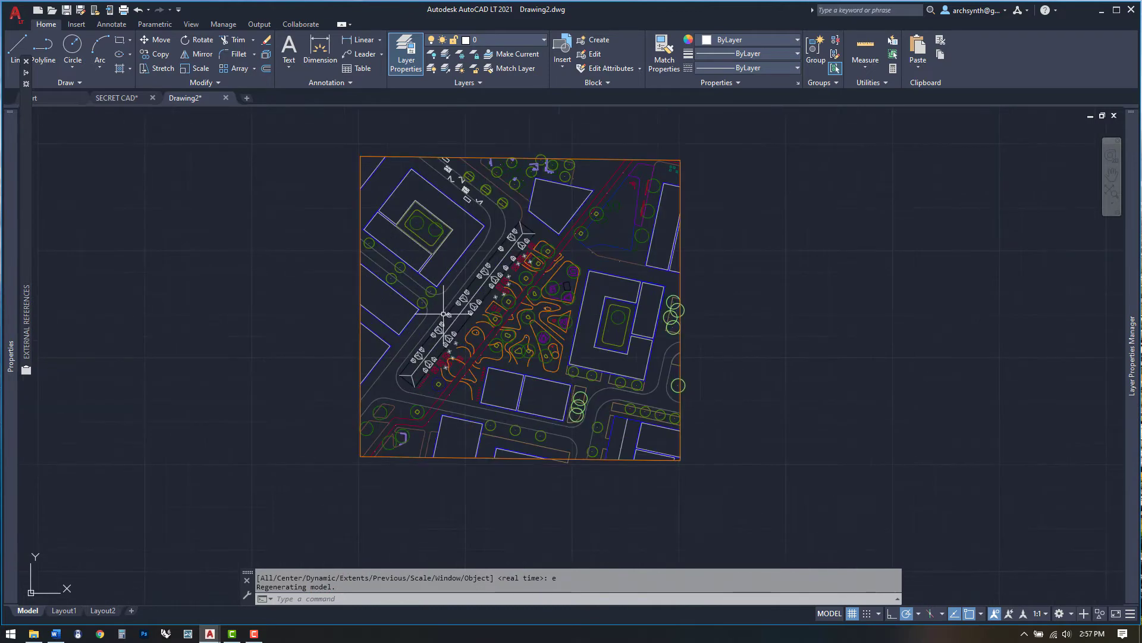
- Window-select the whole site plan and set its Color, Lineweight and Linetype to ByLayer
left_click(340, 135)
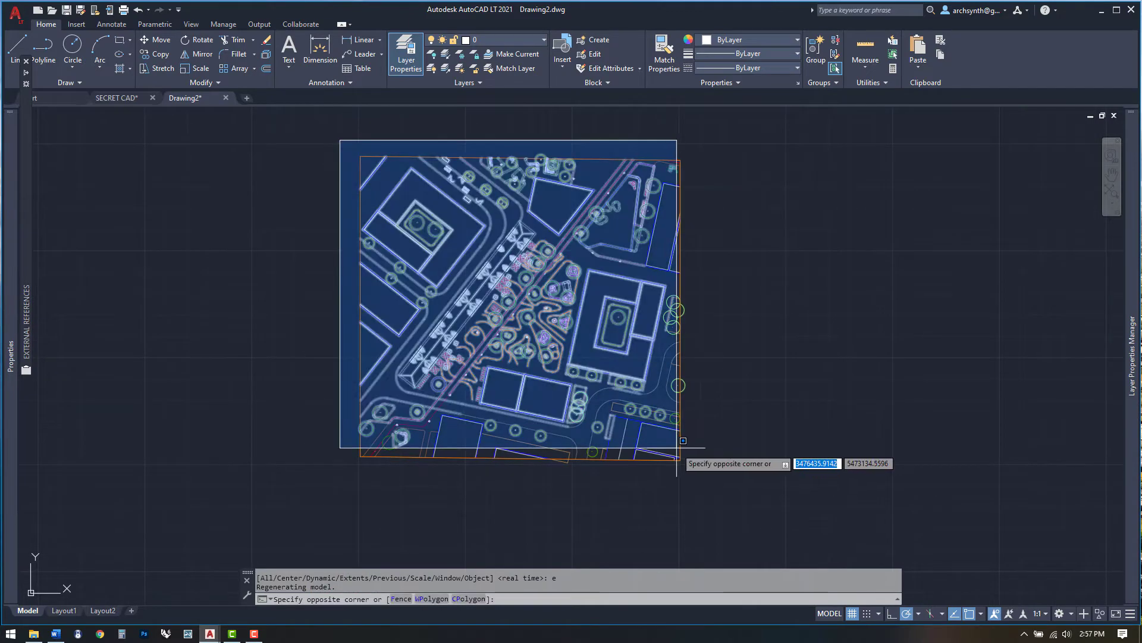
left_click(701, 498)
left_click(795, 42)
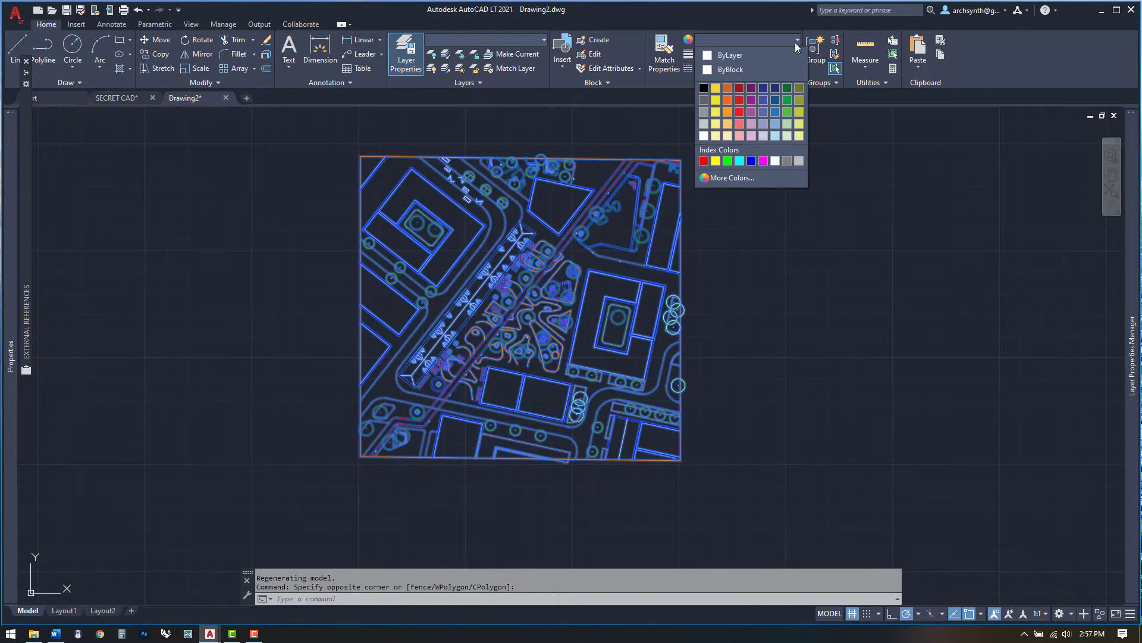
left_click(739, 54)
left_click(791, 51)
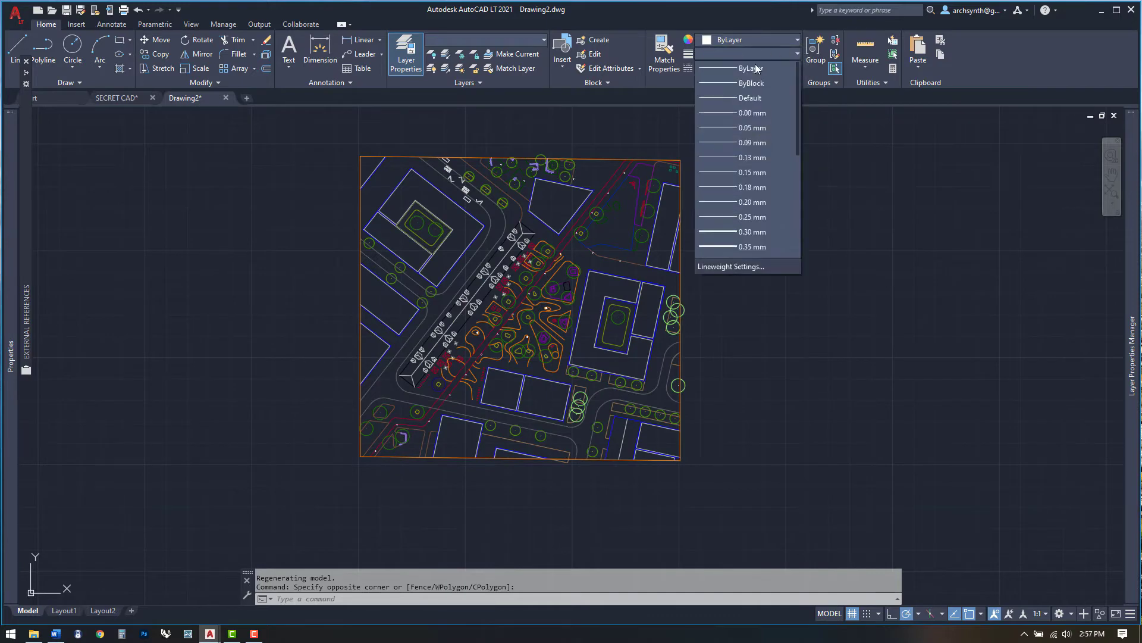
left_click(773, 66)
left_click(786, 69)
left_click(740, 82)
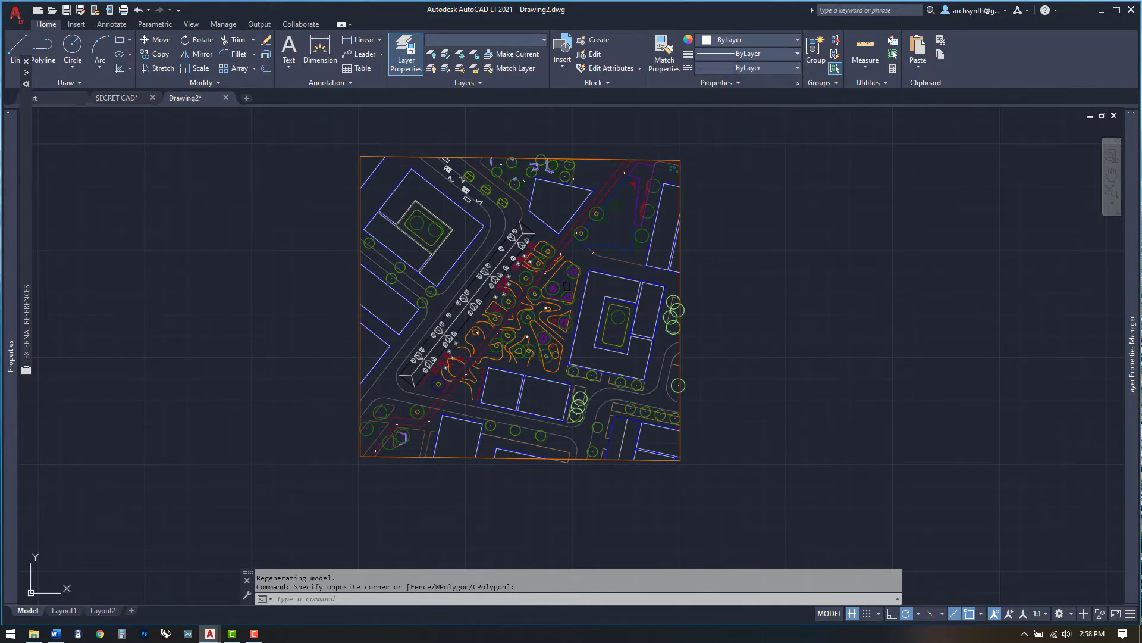
key("Escape")
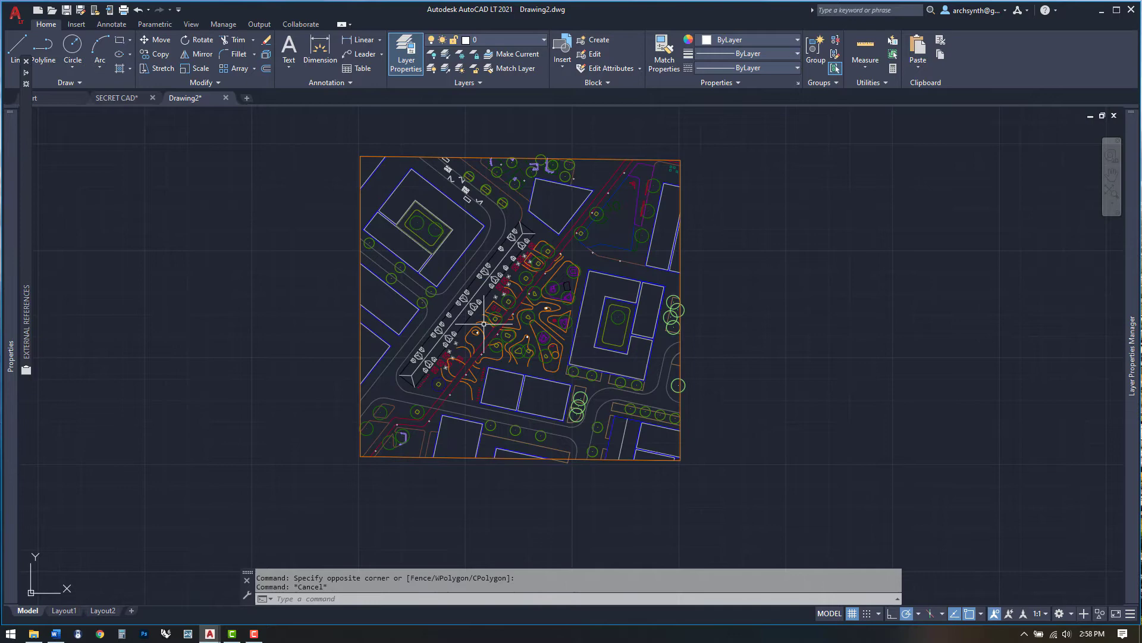
- Select all 514 plan objects, open Properties (MO), and check the 13 lines' start Z
left_click(352, 151)
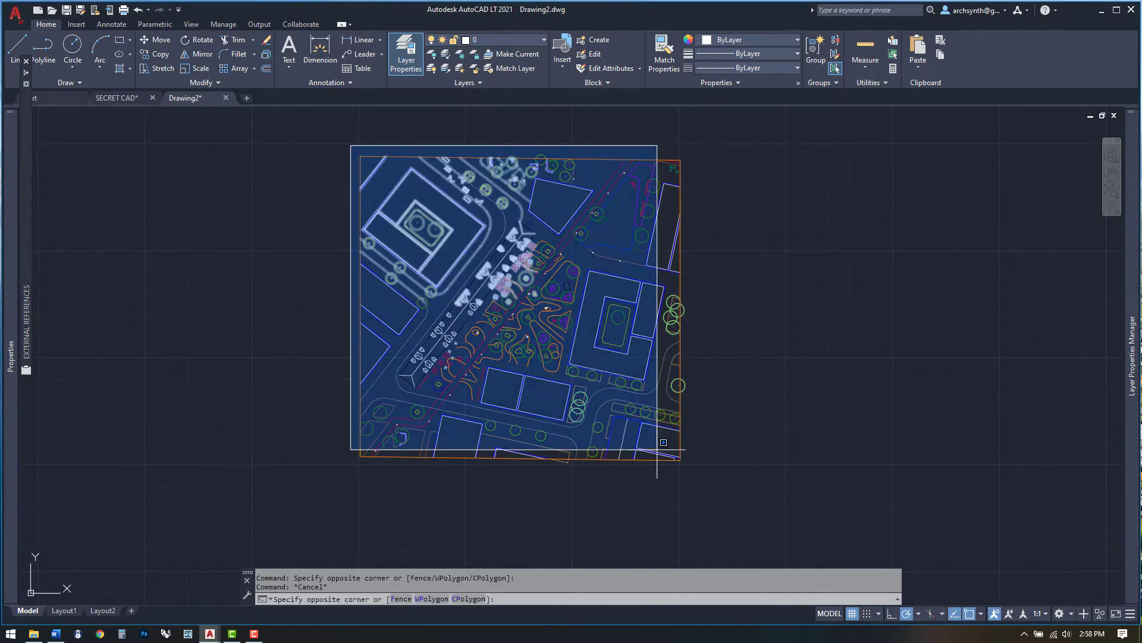
left_click(690, 476)
mouse_move(7, 413)
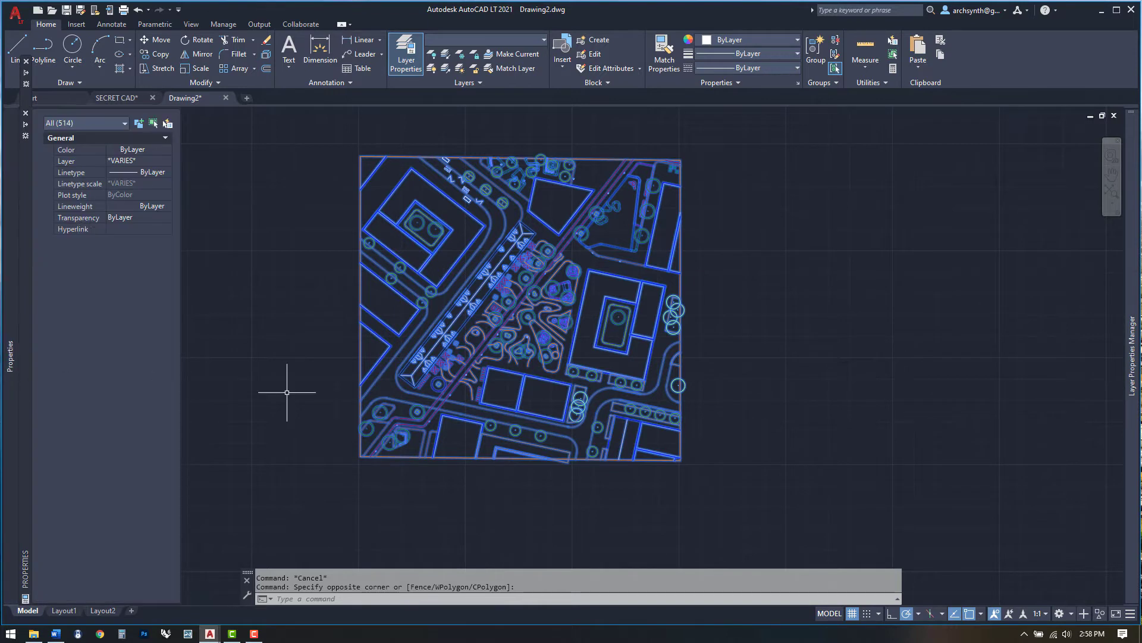
type("mo")
key("Return")
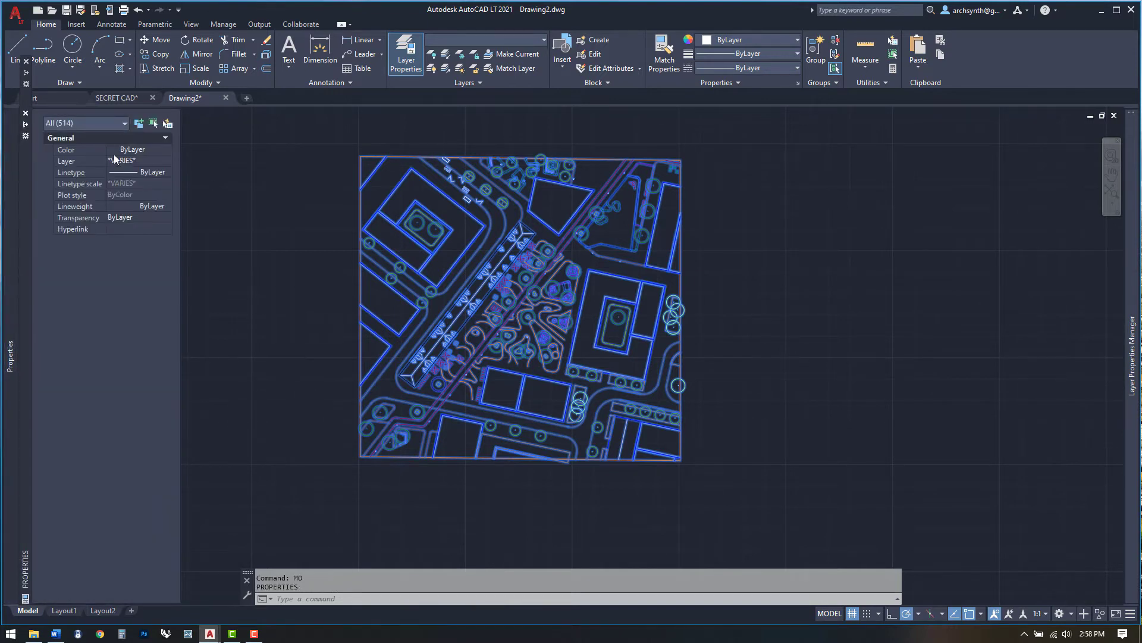
left_click(117, 127)
left_click(106, 148)
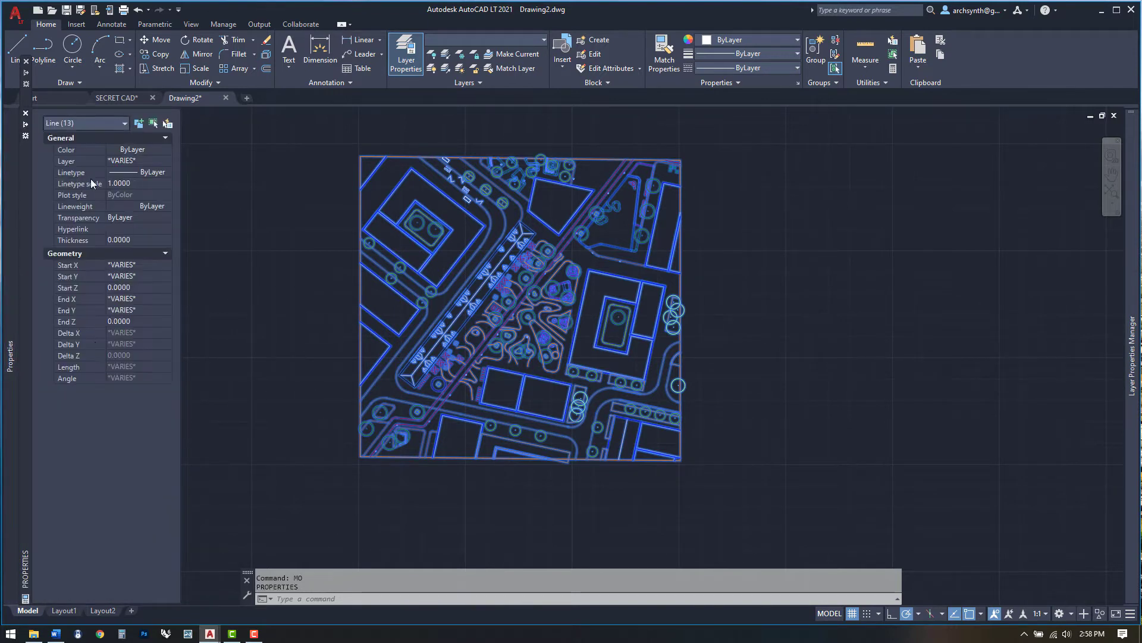
left_click(115, 289)
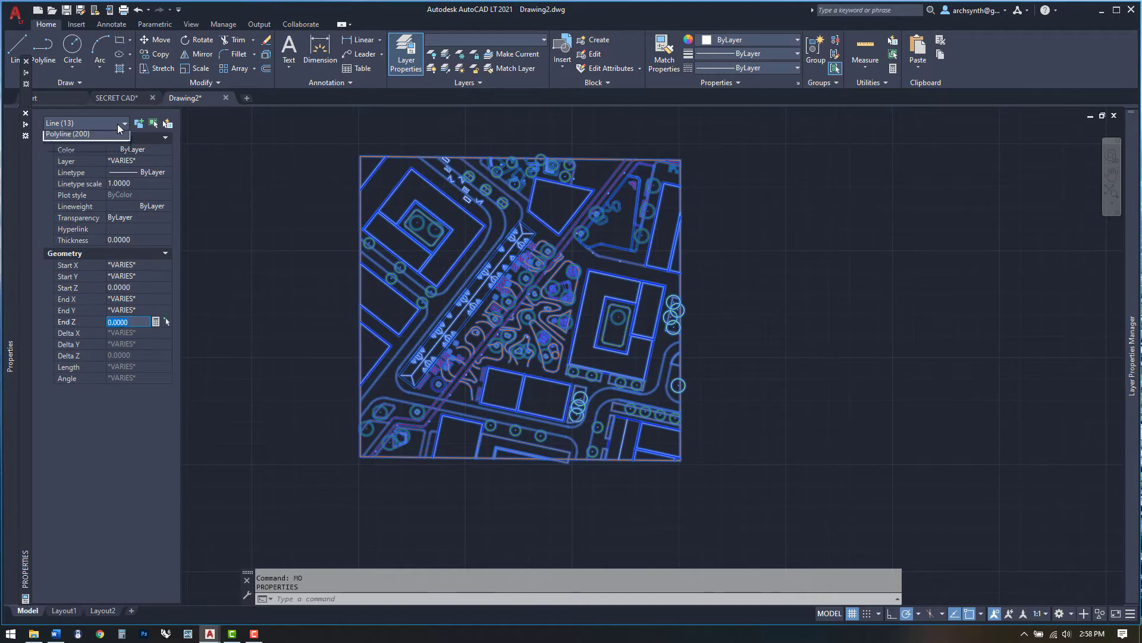
- Review the Z values of the 47 circles, 2 arcs and 155 2D polylines
left_click(62, 196)
left_click(89, 123)
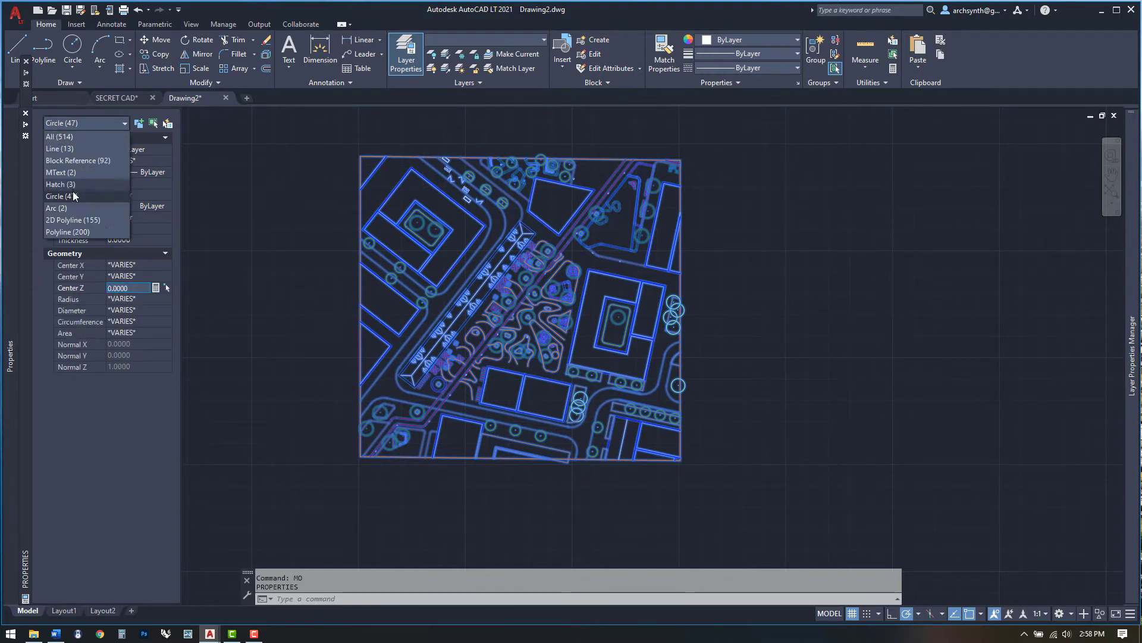
left_click(57, 208)
left_click(89, 123)
left_click(73, 219)
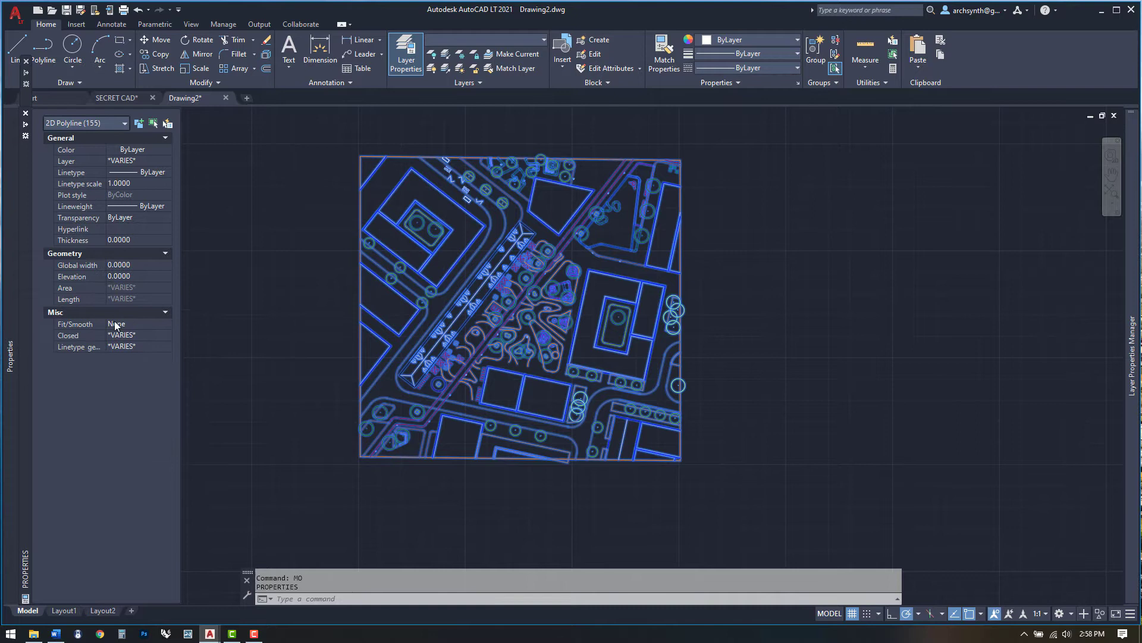
left_click(122, 277)
- Set the elevation of the 200 polylines to 0
left_click(89, 123)
left_click(67, 231)
left_click(108, 277)
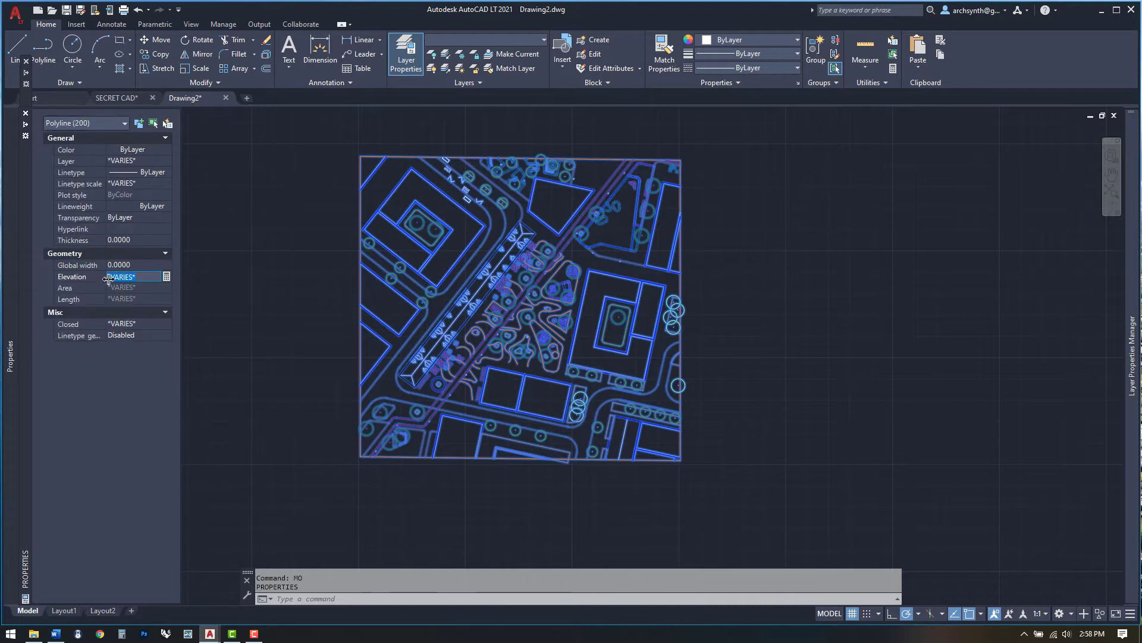
key("Return")
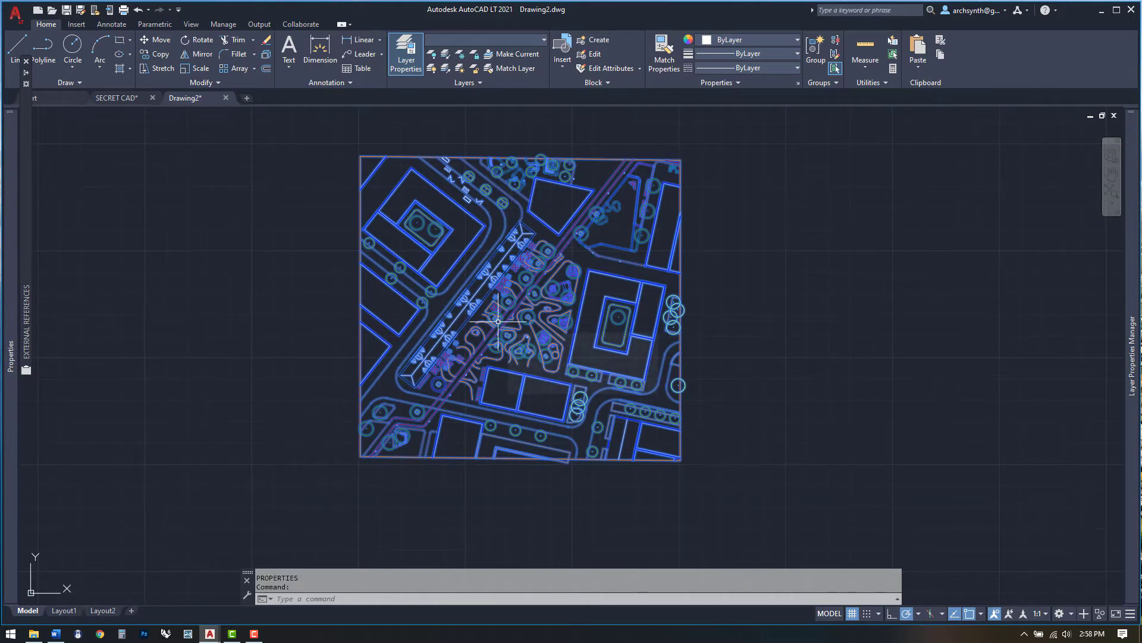
- Clear the selection, zoom in and out, and start the LAYISO layer-isolate command
key("Escape")
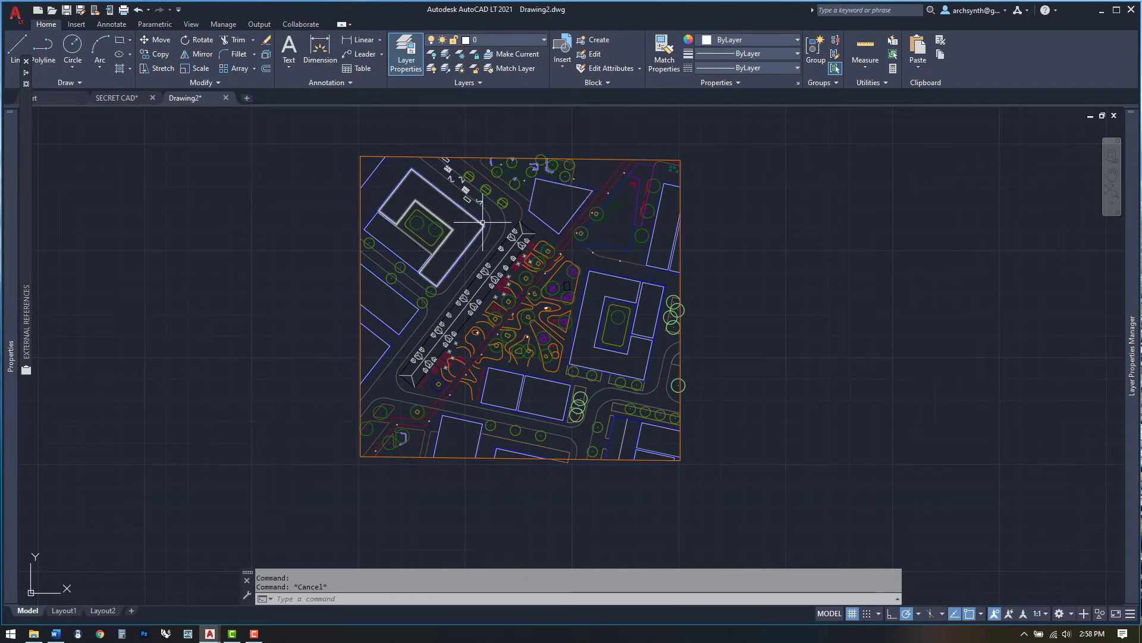
scroll(464, 271, "up", 4)
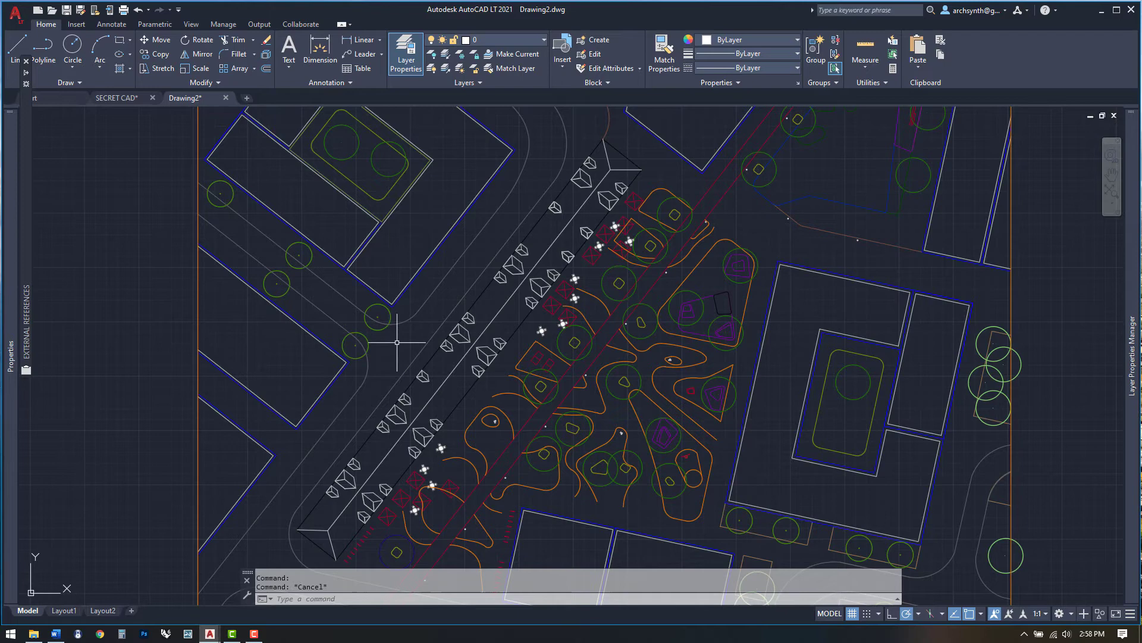
scroll(393, 331, "down", 5)
scroll(394, 347, "up", 2)
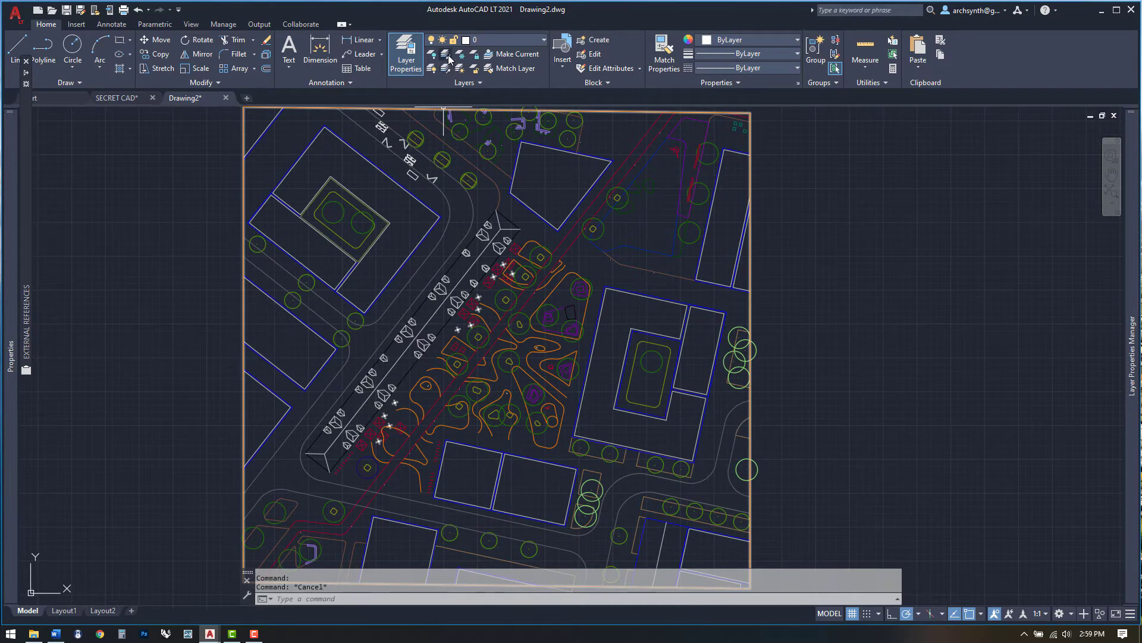
left_click(449, 57)
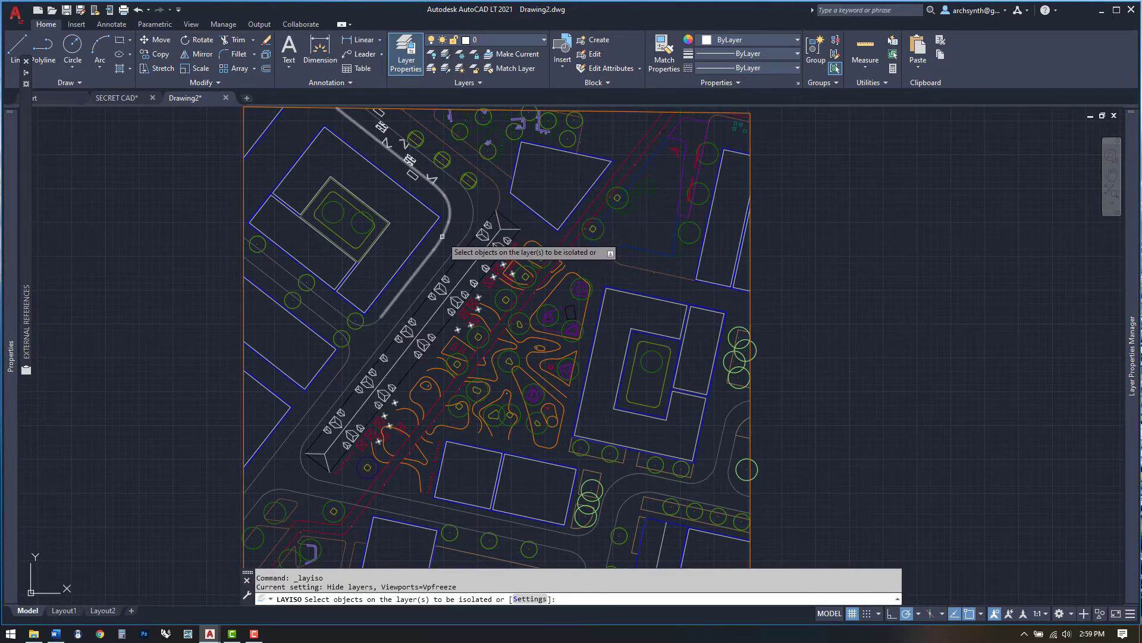
- Isolate the 500_00_LIN_Straßen road layer by picking a road curve
left_click(443, 236)
key("Return")
scroll(454, 237, "down", 2)
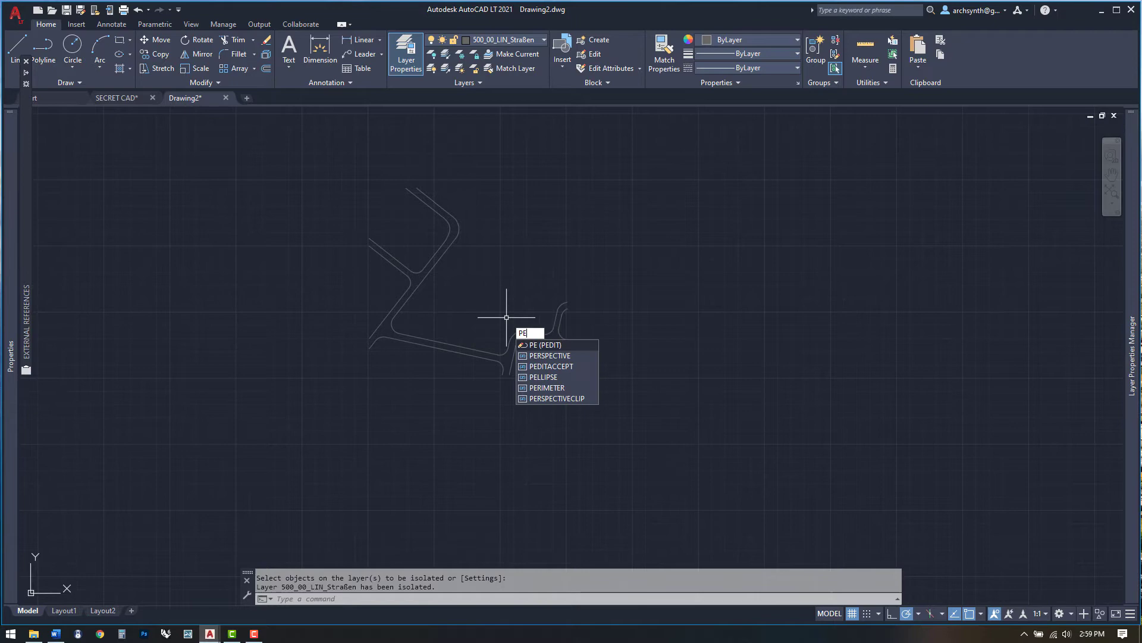
- Join the road segments with PEDIT Multiple, converting to polylines, into 5 polylines
key("Return")
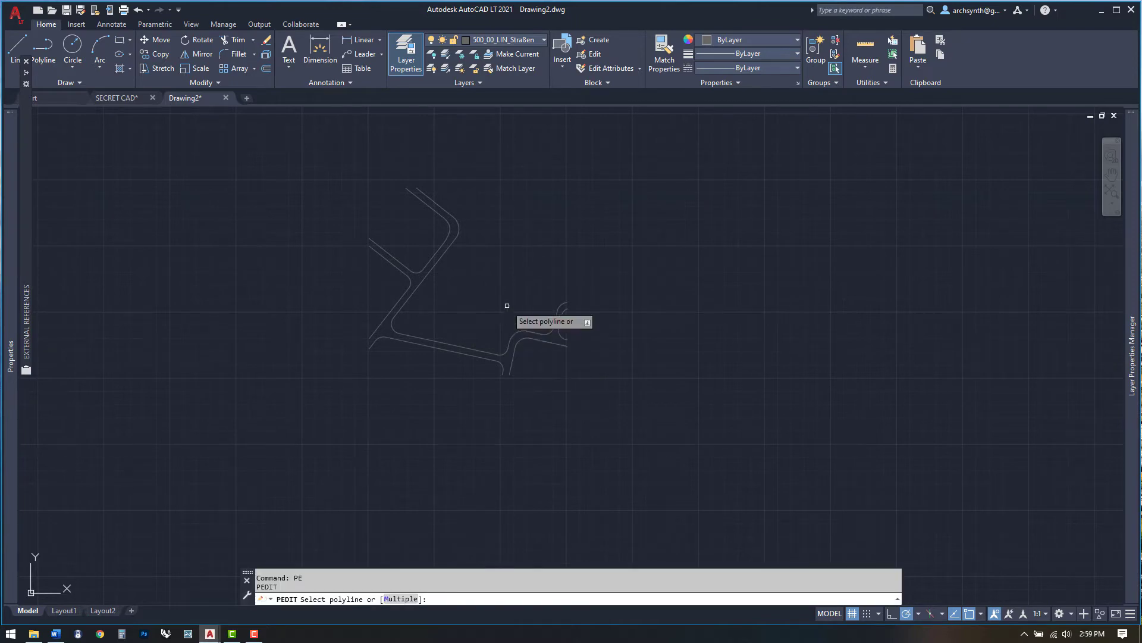
right_click(507, 307)
left_click(540, 344)
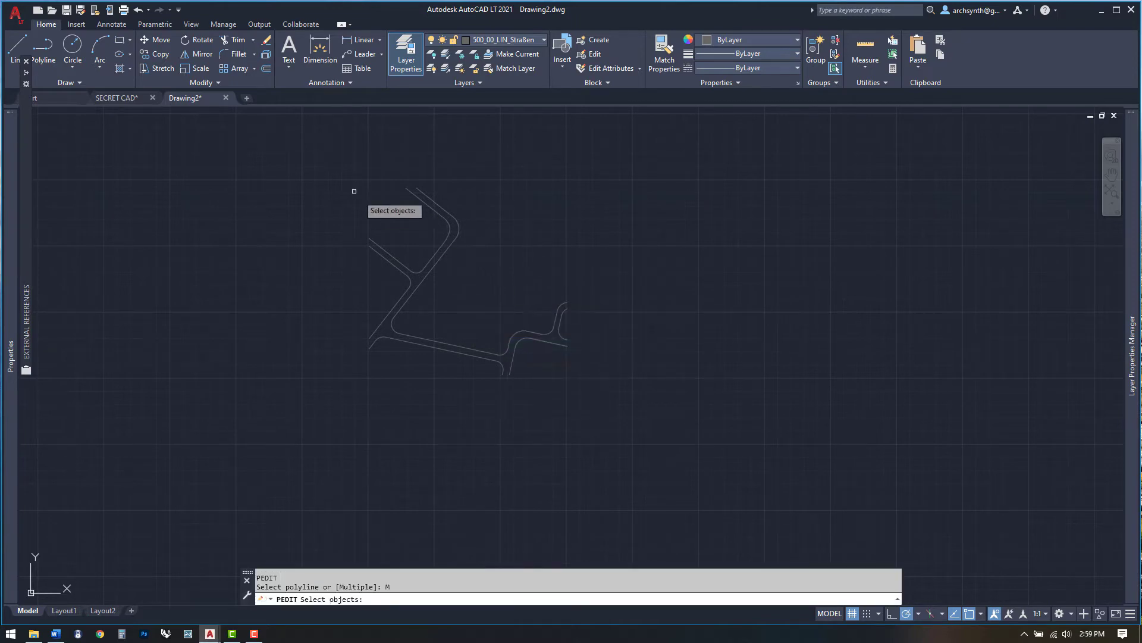
left_click(329, 161)
left_click(596, 398)
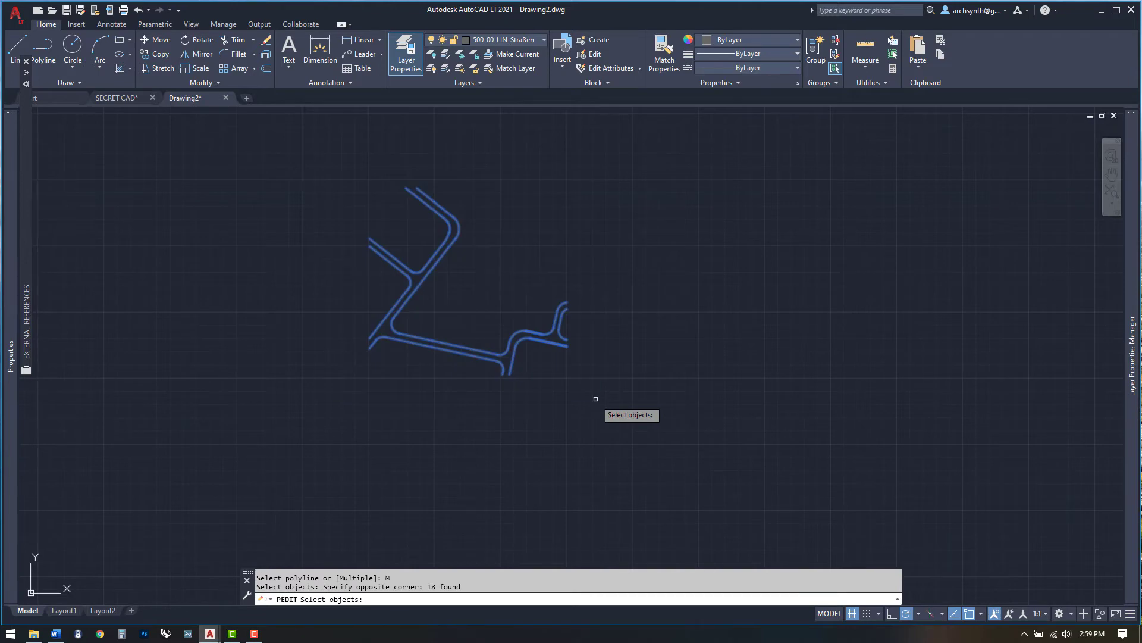
key("Return")
key("Return")
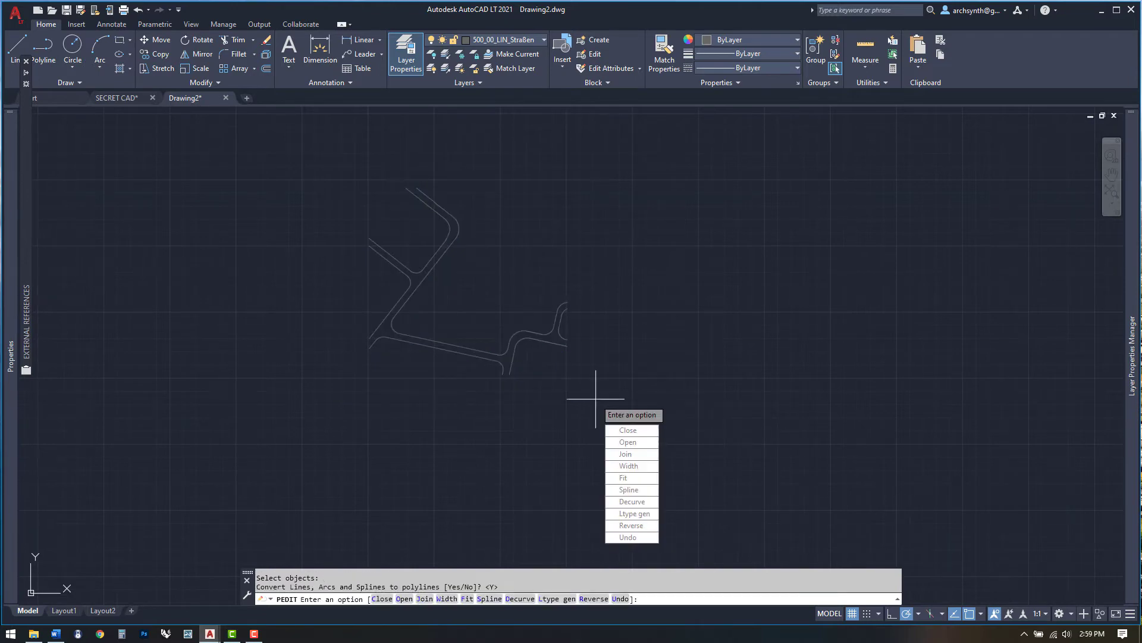
type("j")
key("Return")
key("Return")
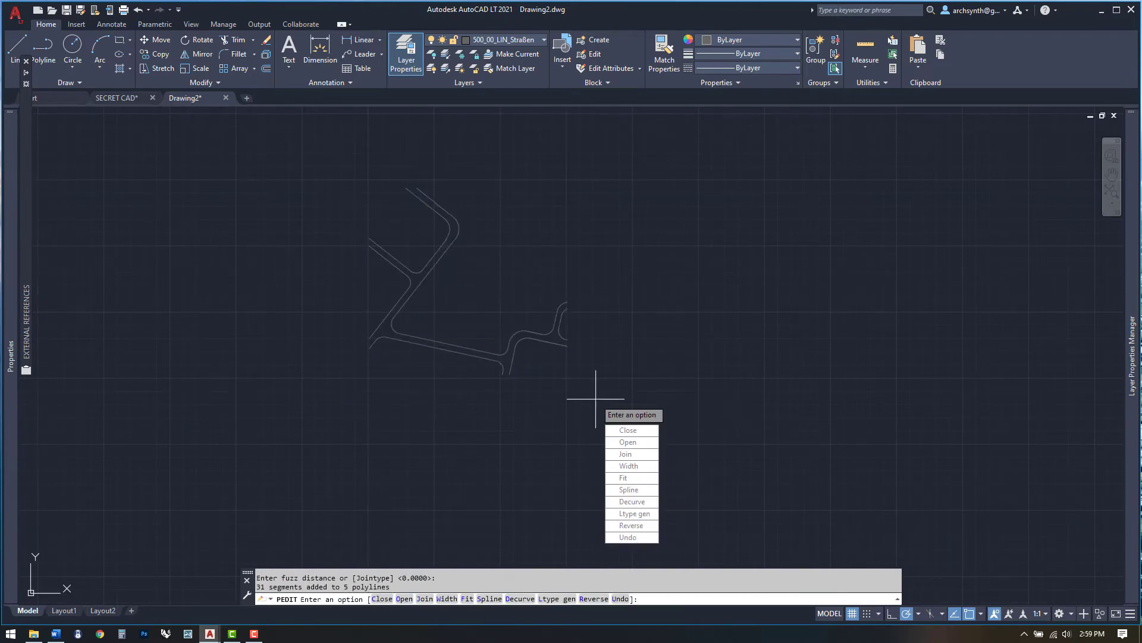
key("Return")
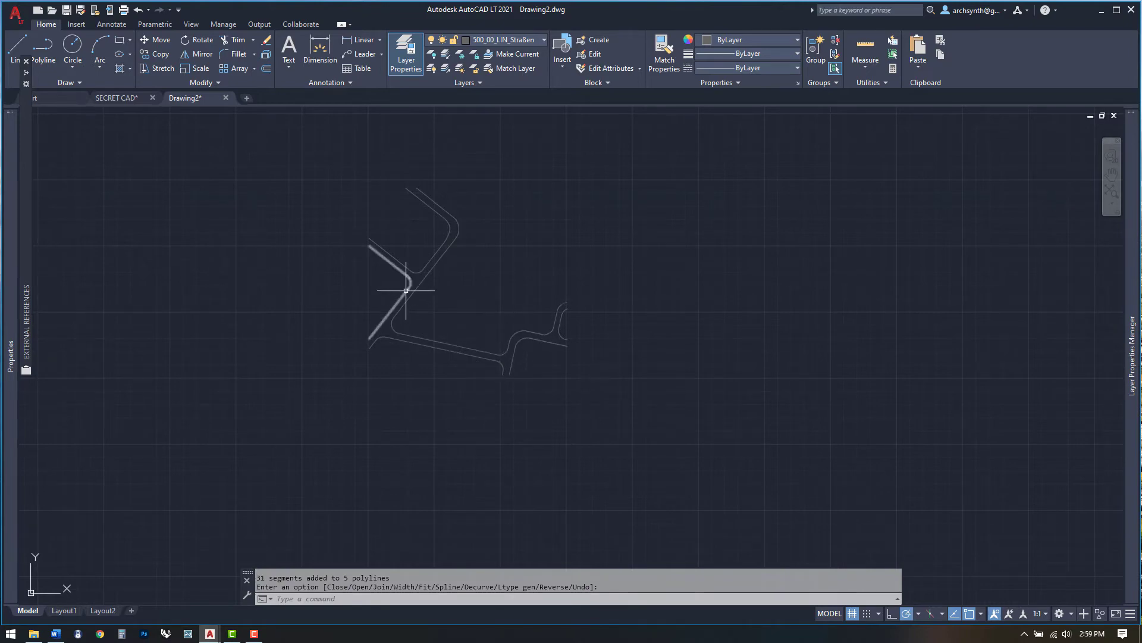
- Restore all layers, then isolate the pink bike-path layer
left_click(444, 70)
scroll(422, 194, "up", 2)
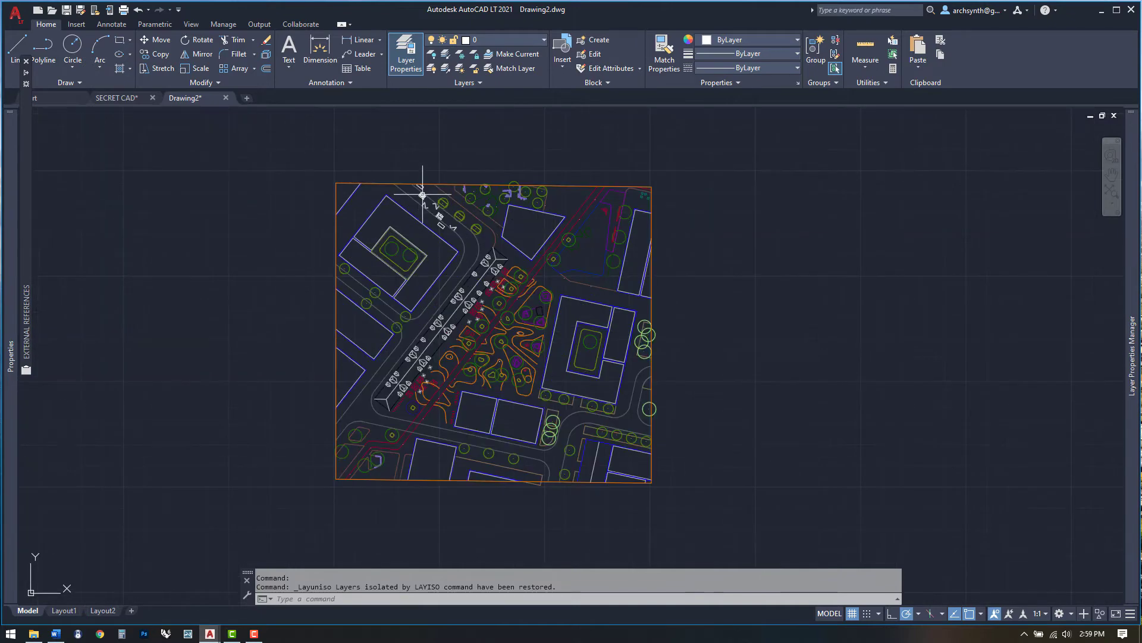
left_click(446, 55)
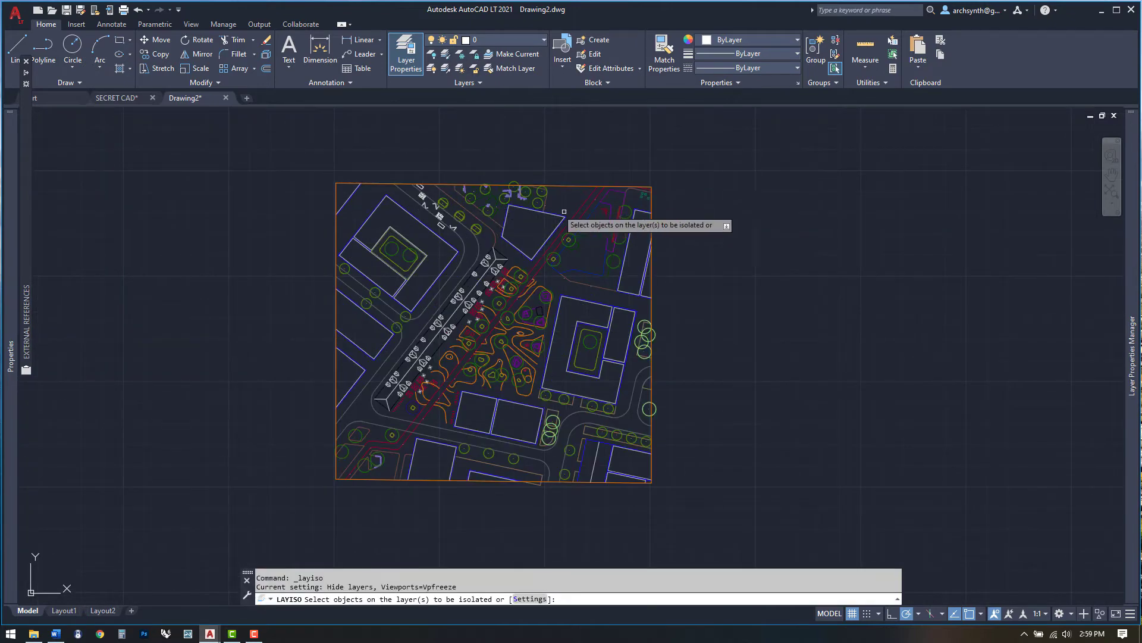
left_click(579, 208)
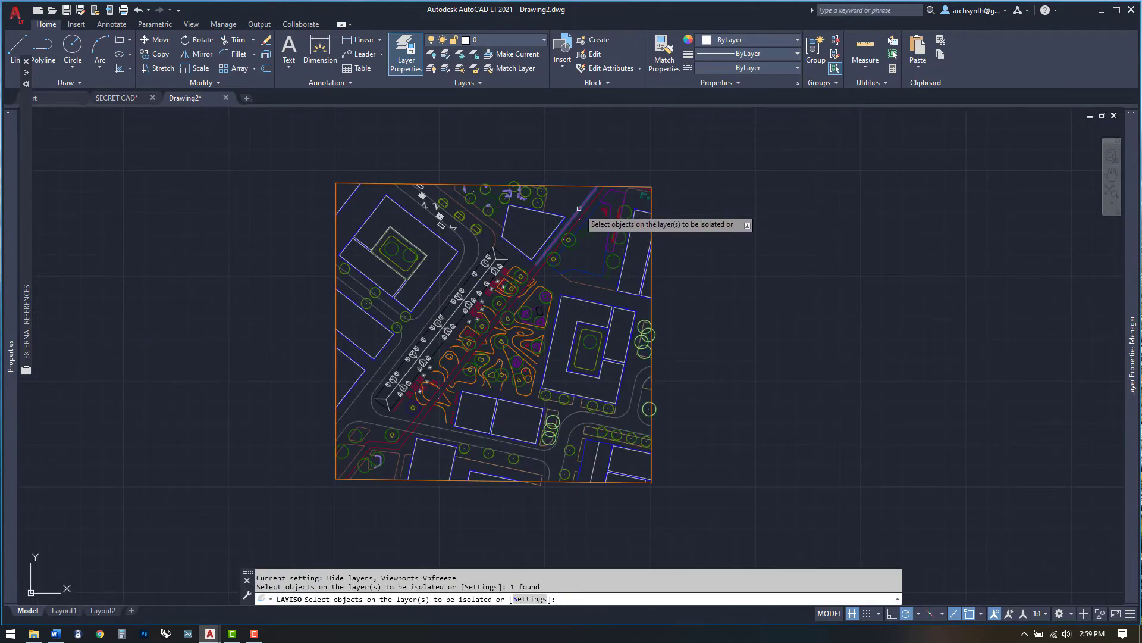
key("Return")
- Join the bike-path segments with PEDIT using the default fuzz distance
type("pe")
key("Return")
left_click_drag(395, 212, 683, 400)
right_click(683, 400)
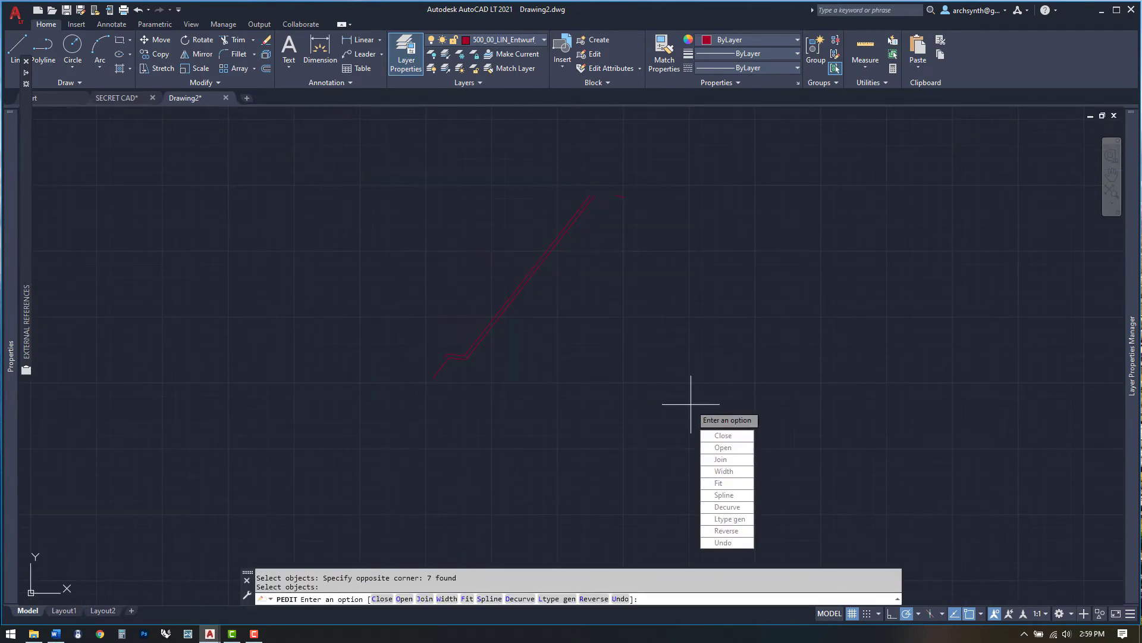
left_click(720, 459)
key("Return")
scroll(605, 193, "up", 2)
key("Escape")
- Restore layers with LAYUNISO and isolate the orange contour layer
type("layuniso")
key("Return")
scroll(602, 198, "down", 4)
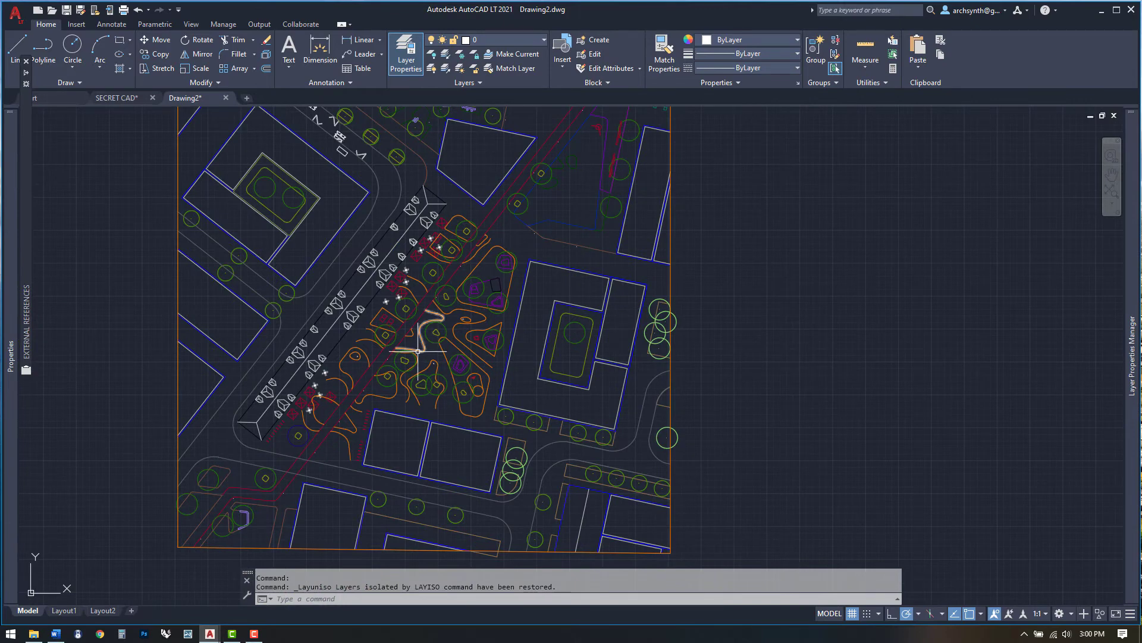
type("layiso")
key("Return")
left_click(347, 355)
key("Return")
- Join the orange contour segments into polylines with PEDIT Join
scroll(339, 248, "down", 3)
type("pe")
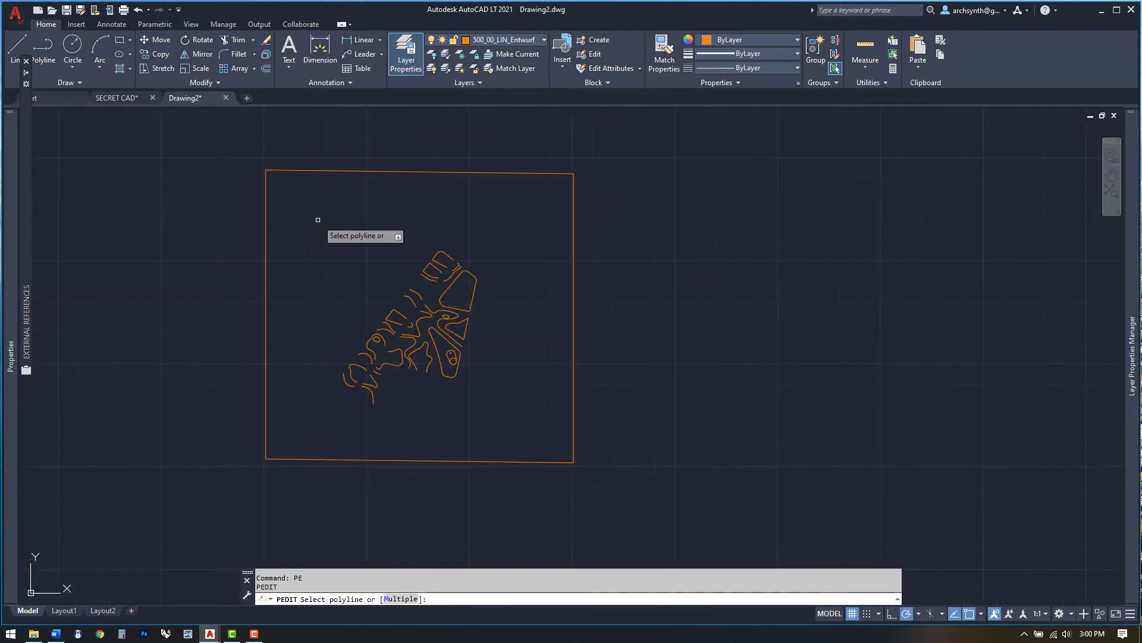
key("Return")
left_click_drag(306, 208, 494, 424)
key("Return")
key("Return")
type("j")
key("Return")
key("Return")
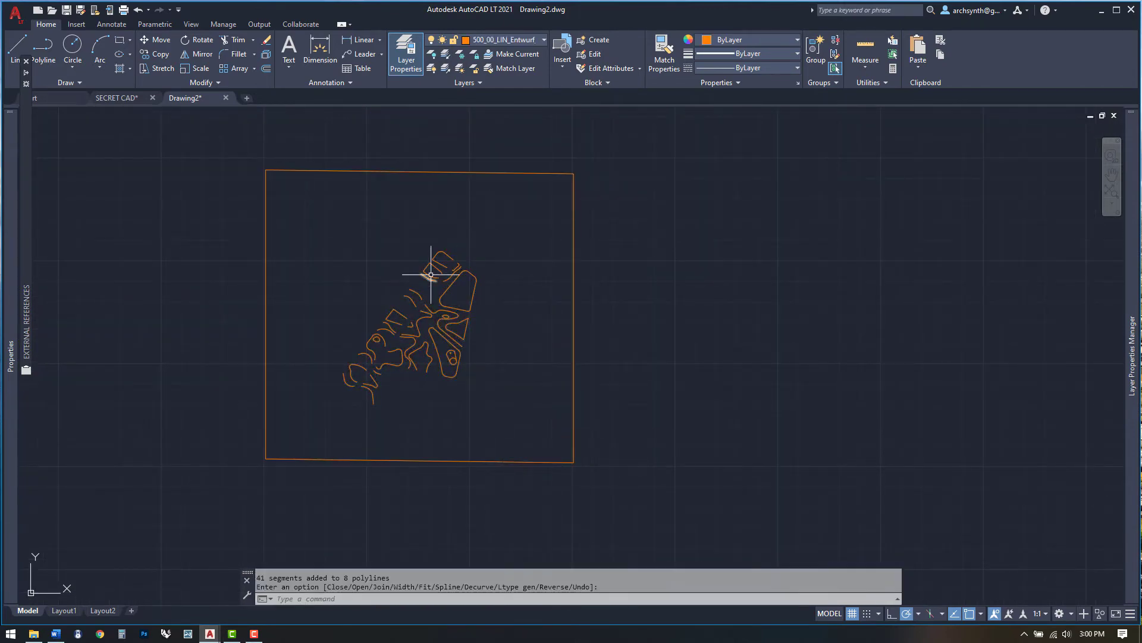
- Restore the layers and isolate the layer of another pink line
left_click(446, 55)
left_click(445, 55)
scroll(581, 405, "up", 5)
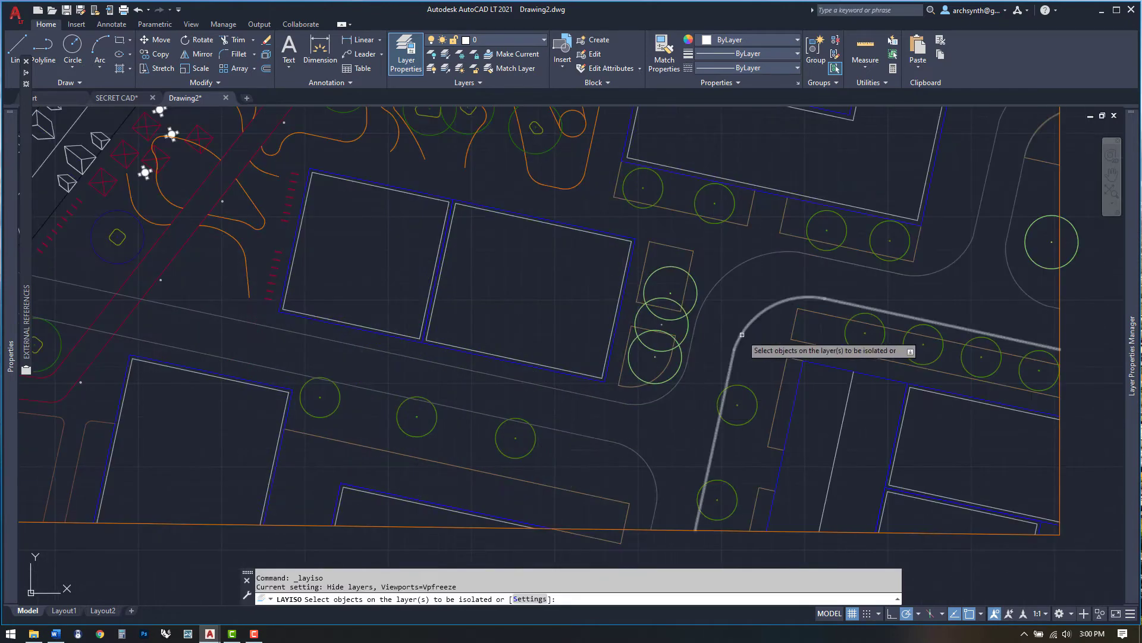
scroll(369, 357, "down", 4)
left_click(247, 390)
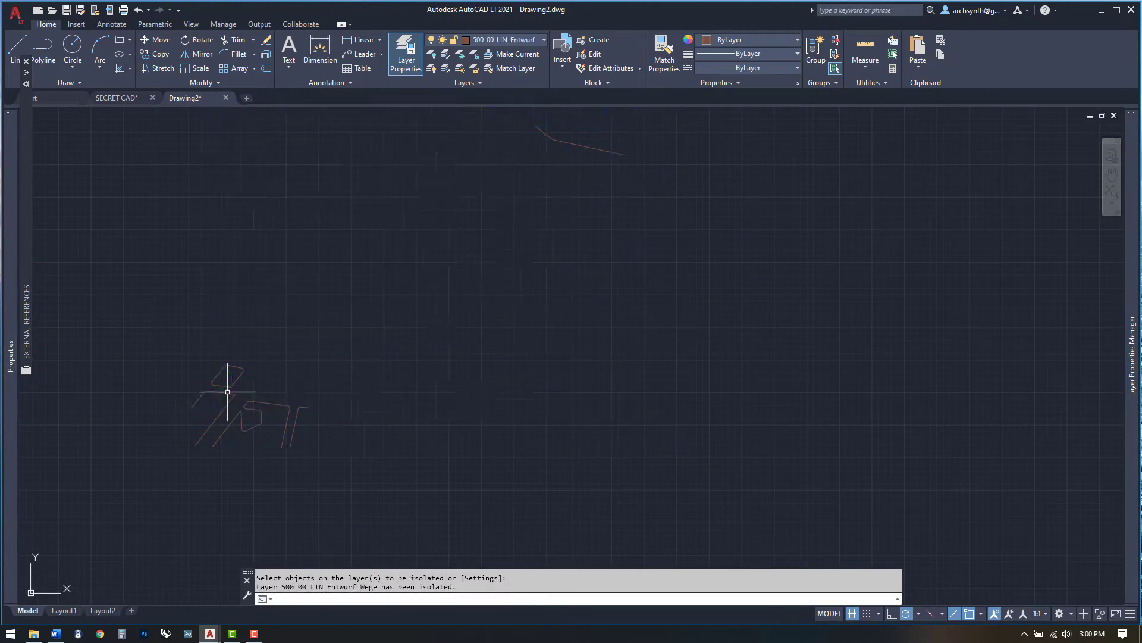
- Join that layer's segments with PEDIT Multiple, converting lines to polylines
scroll(267, 411, "down", 2)
type("pe")
key("Return")
type("m")
key("Return")
left_click_drag(243, 214, 598, 438)
key("Return")
type("j")
key("Return")
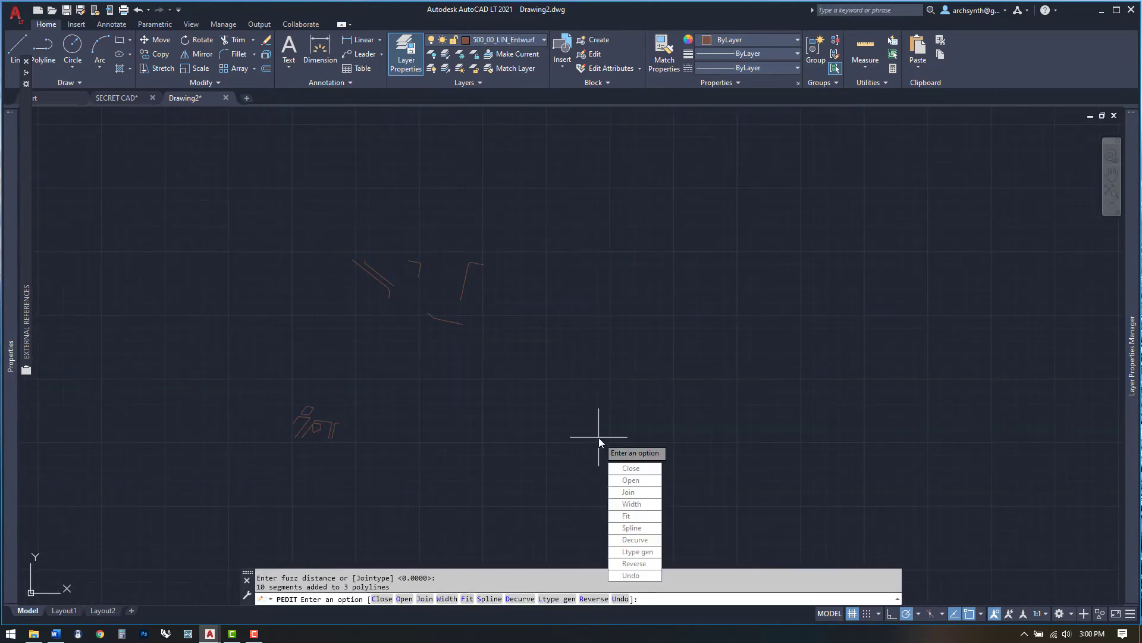
key("Return")
- Restore the layers, isolate the green layer, and join its lines into polylines
left_click(457, 69)
left_click(286, 268)
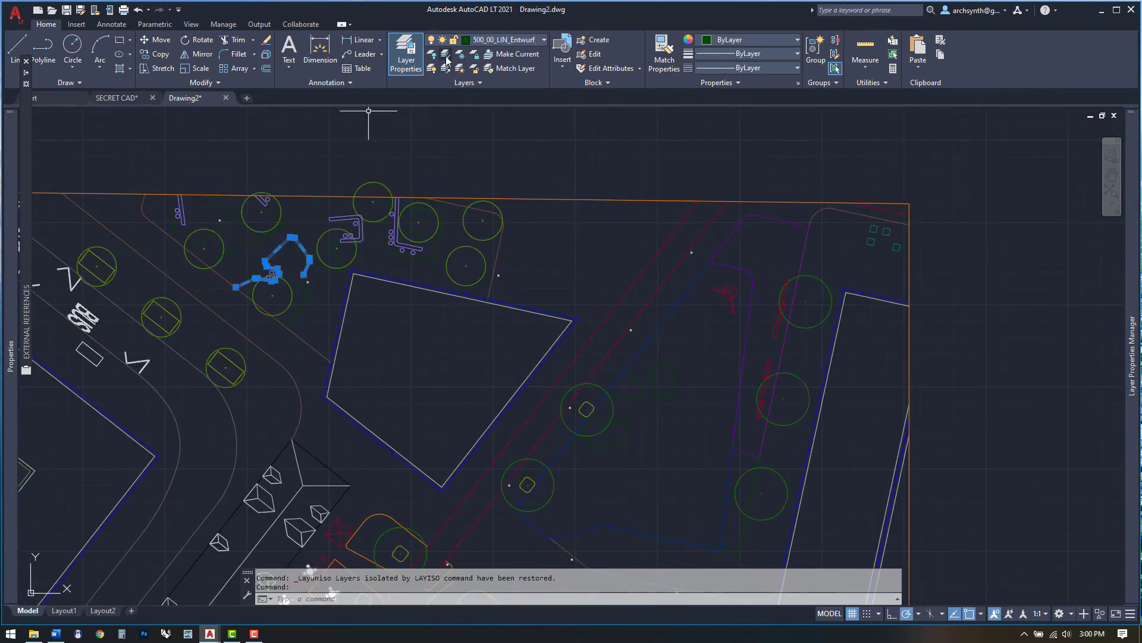
left_click(445, 54)
type("pe")
key("Return")
type("m")
key("Return")
left_click(485, 394)
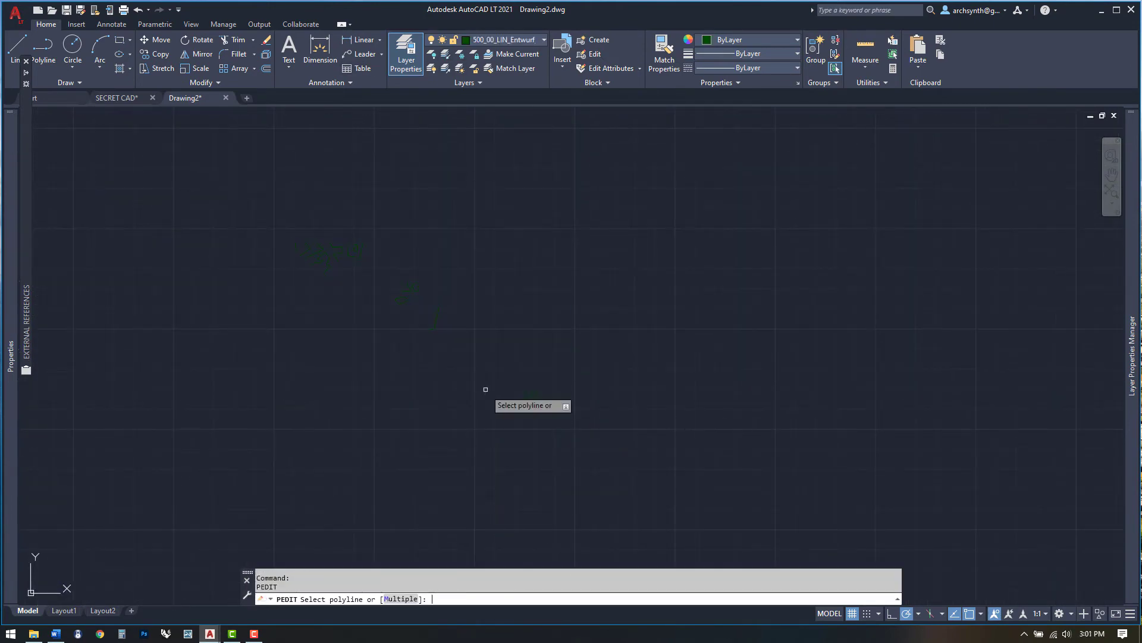
left_click(256, 192)
key("Return")
type("j")
key("Return")
key("Return")
- Show all hidden layers again and review the full site plan
left_click(446, 68)
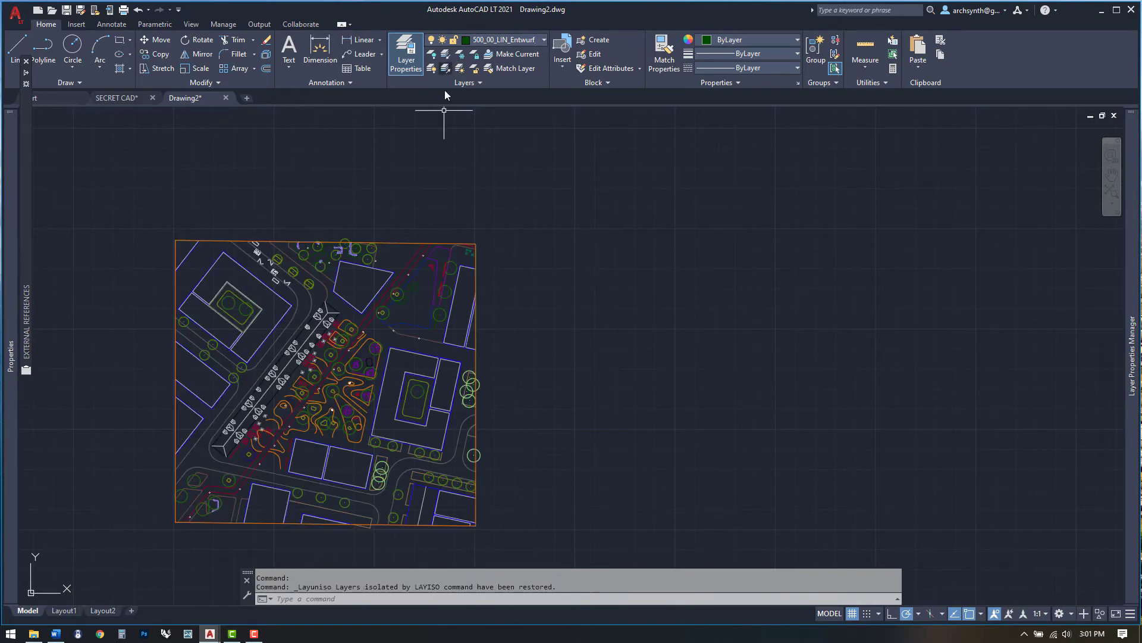
scroll(429, 175, "up", 5)
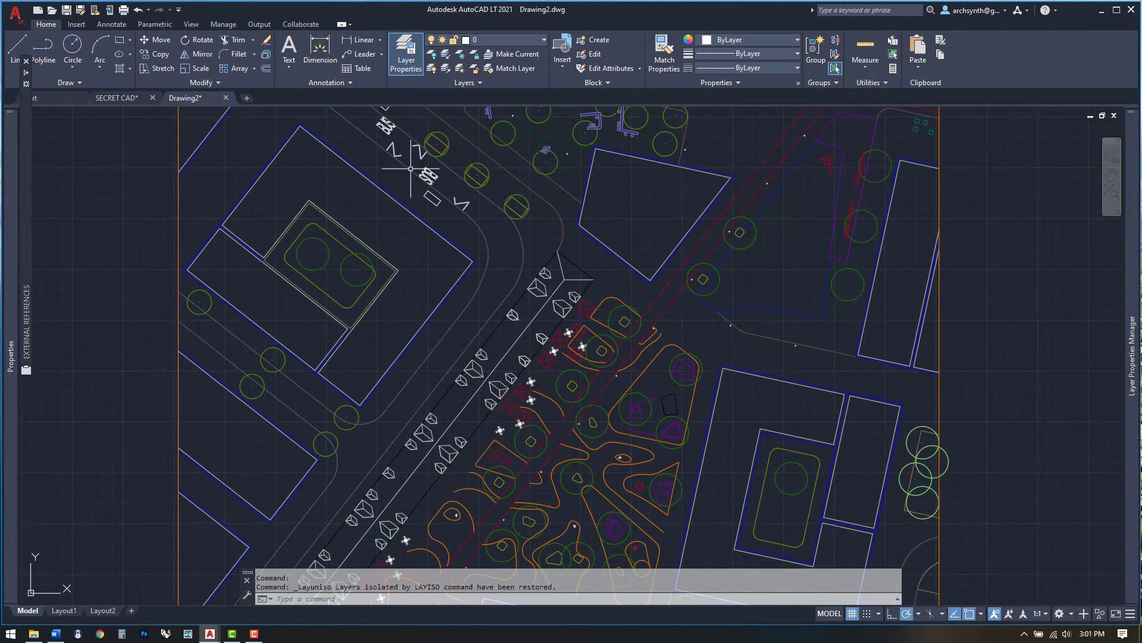
scroll(411, 186, "down", 2)
scroll(517, 197, "down", 2)
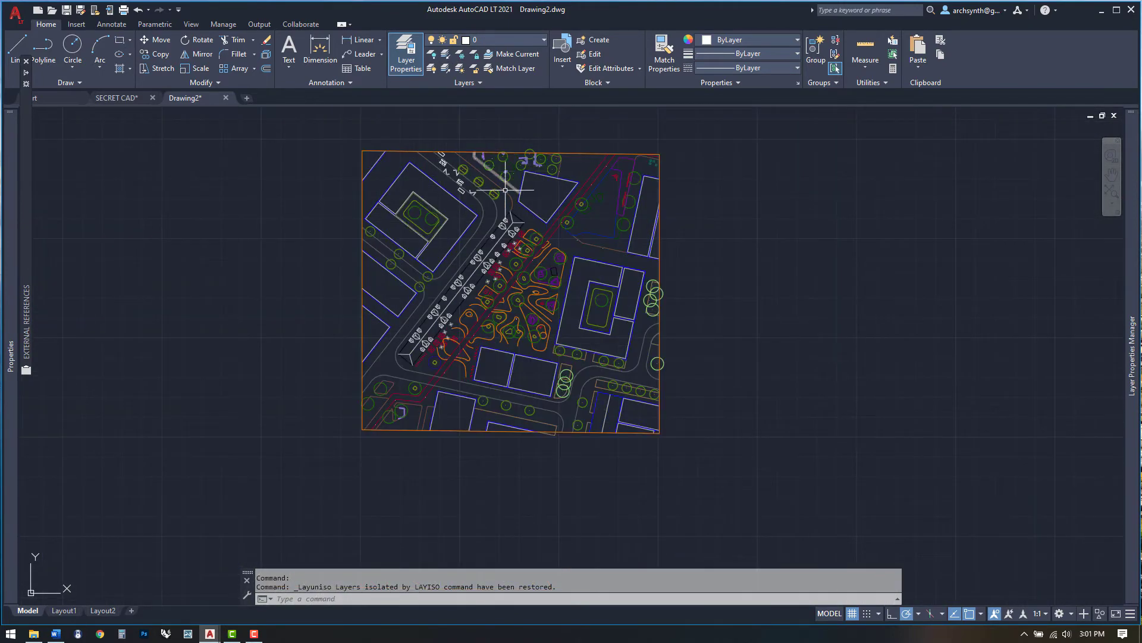
scroll(495, 193, "up", 2)
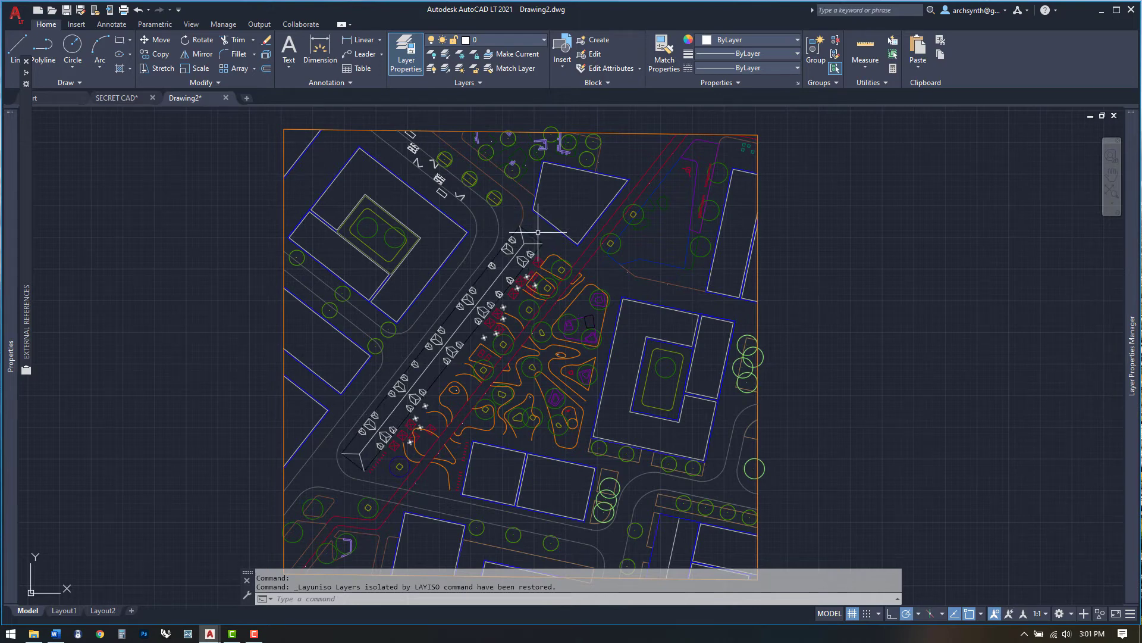
scroll(534, 214, "down", 1)
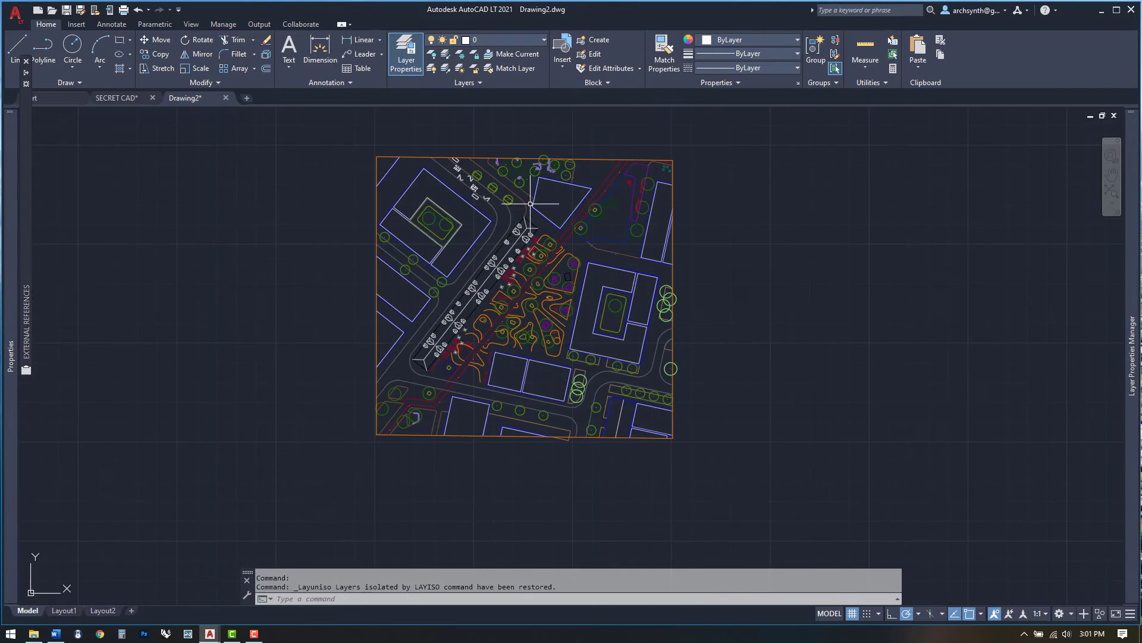
scroll(535, 210, "up", 1)
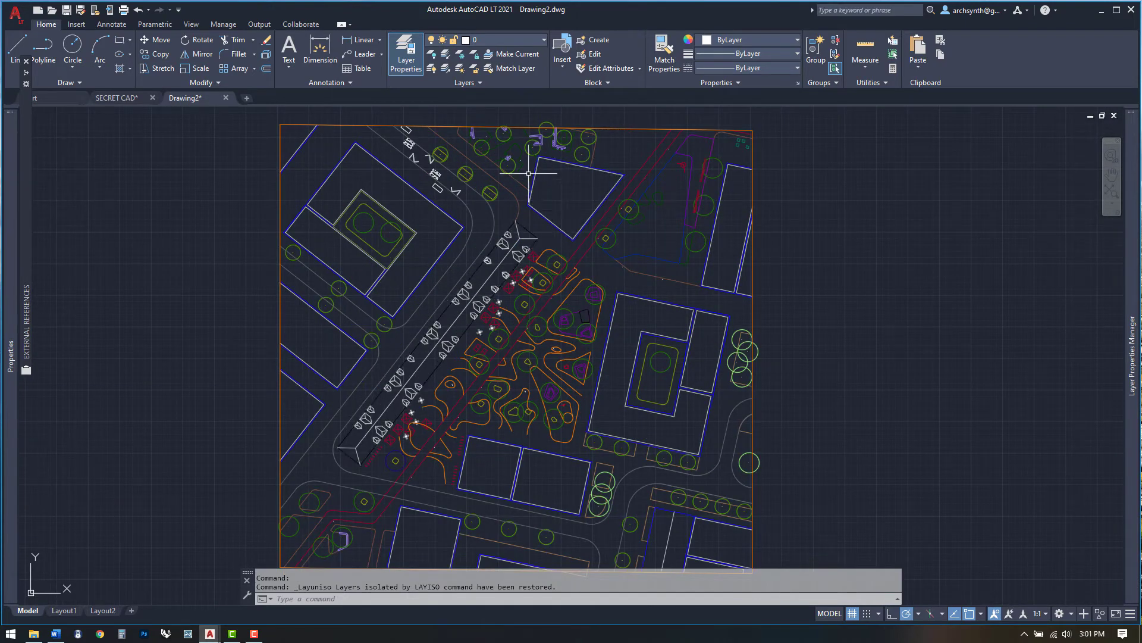
- Purge all unused named items through the PURGE dialog
type("PU")
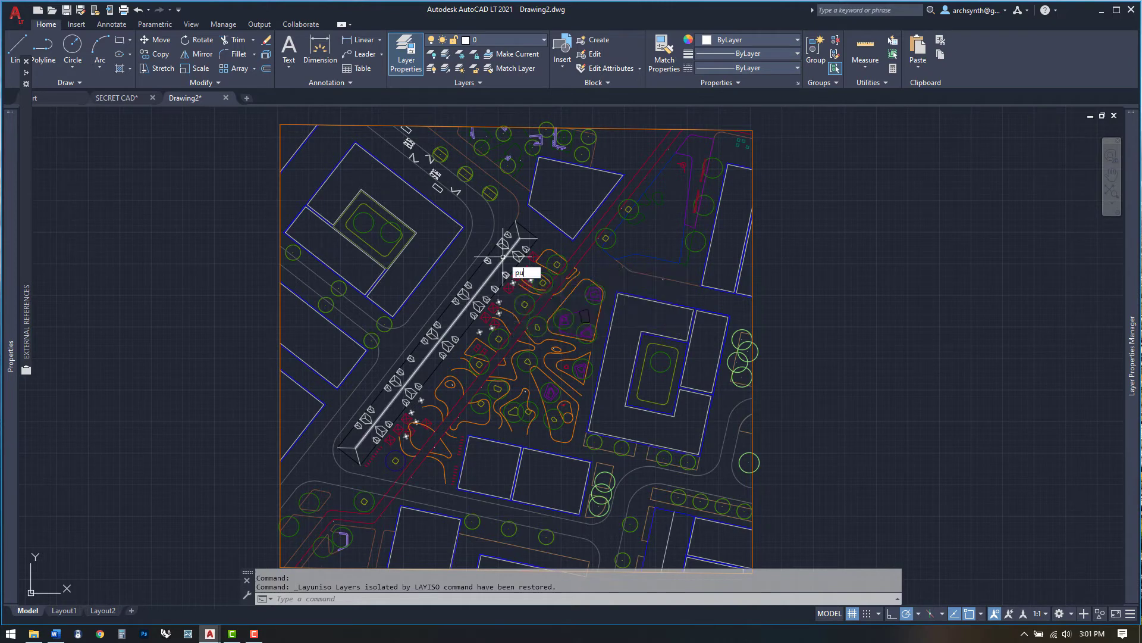
key("Return")
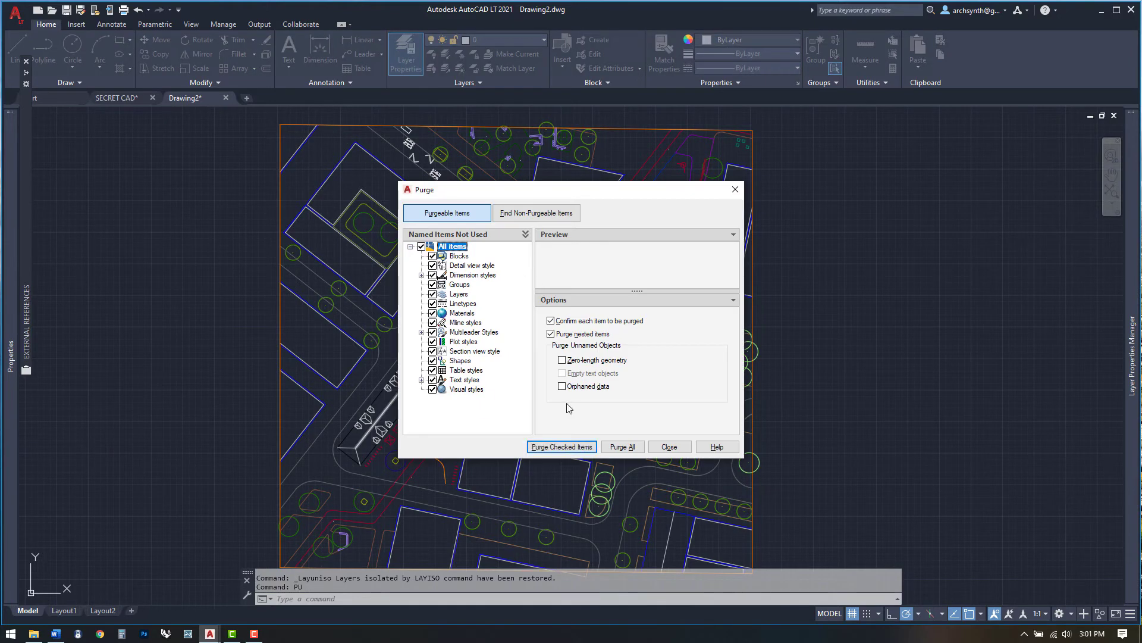
left_click(619, 448)
left_click(521, 310)
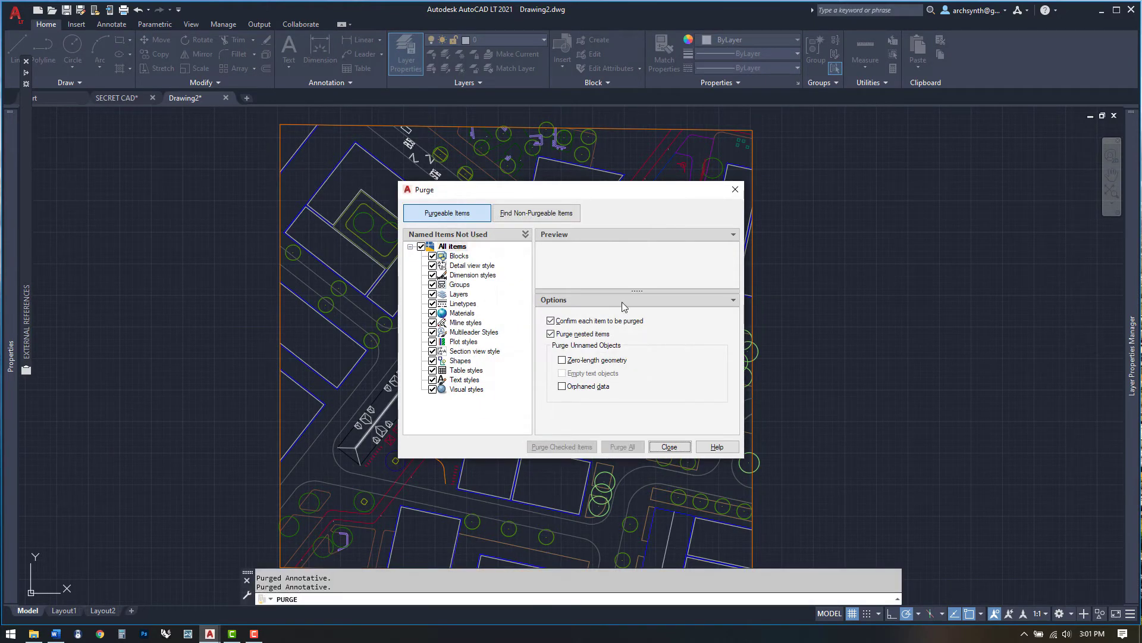
left_click(668, 446)
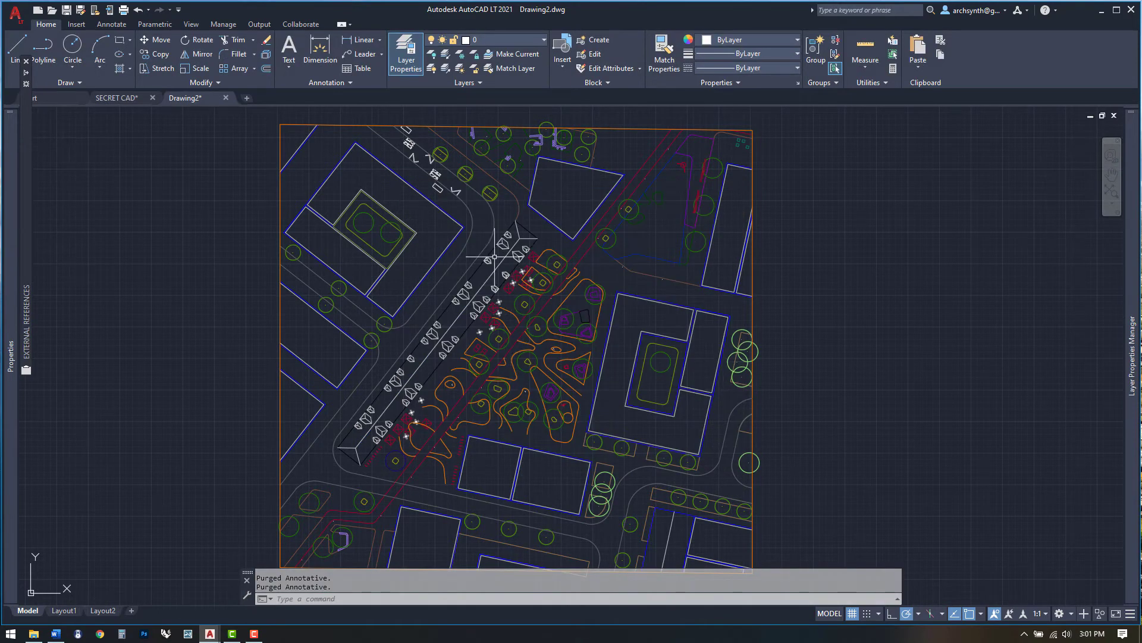
- Run -PURGE on Regapps with names * and no verification, deleting 7
type("-PU")
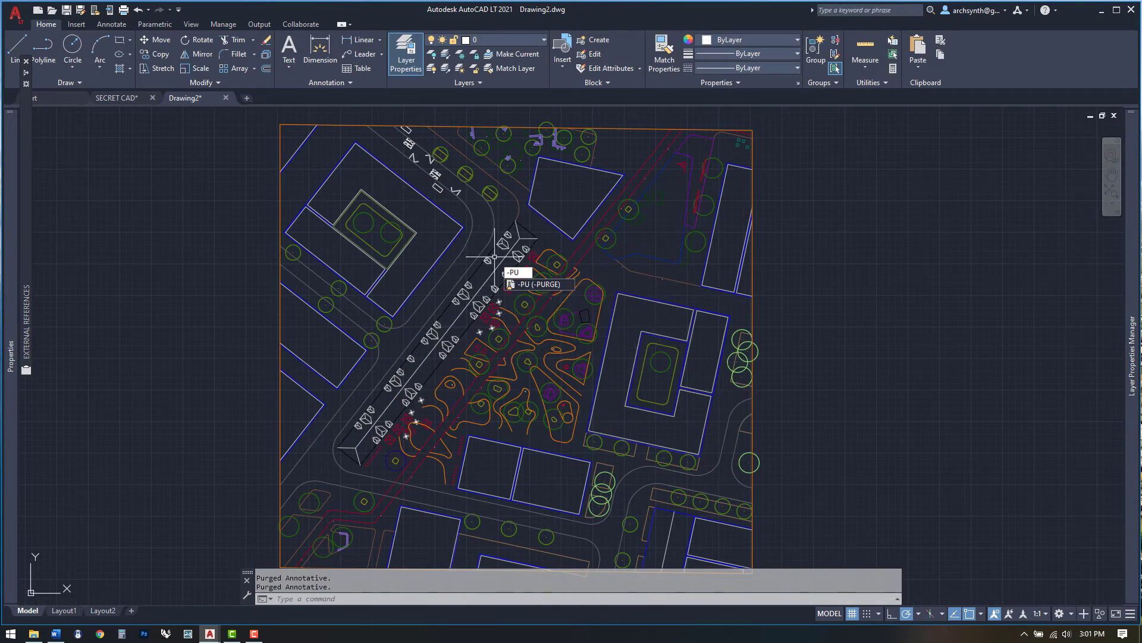
key("Return")
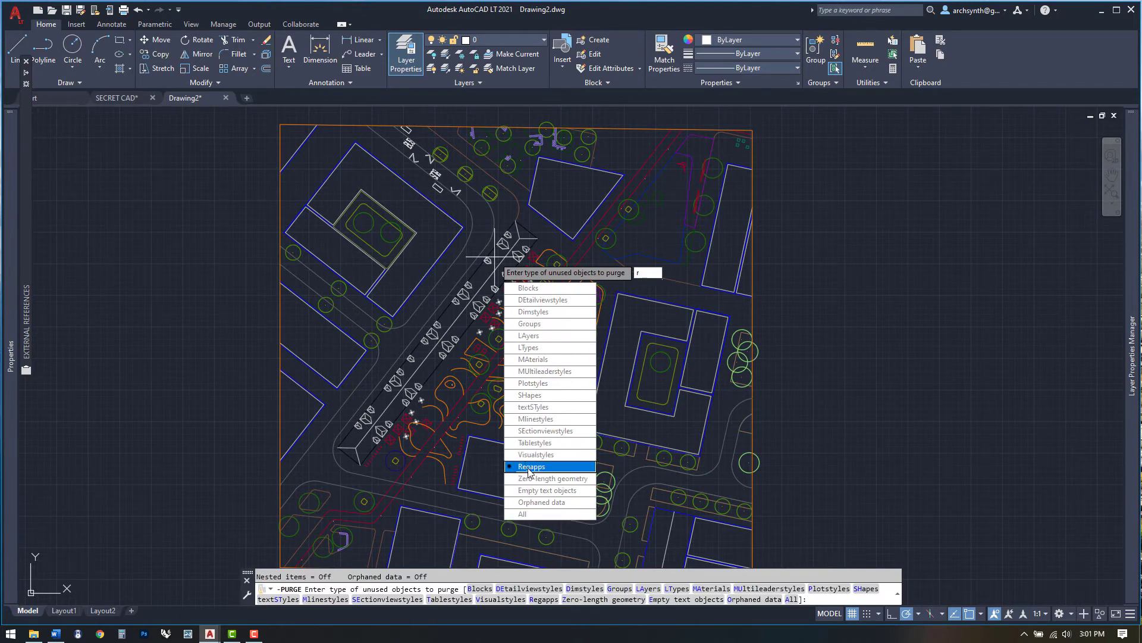
left_click(529, 467)
key("Return")
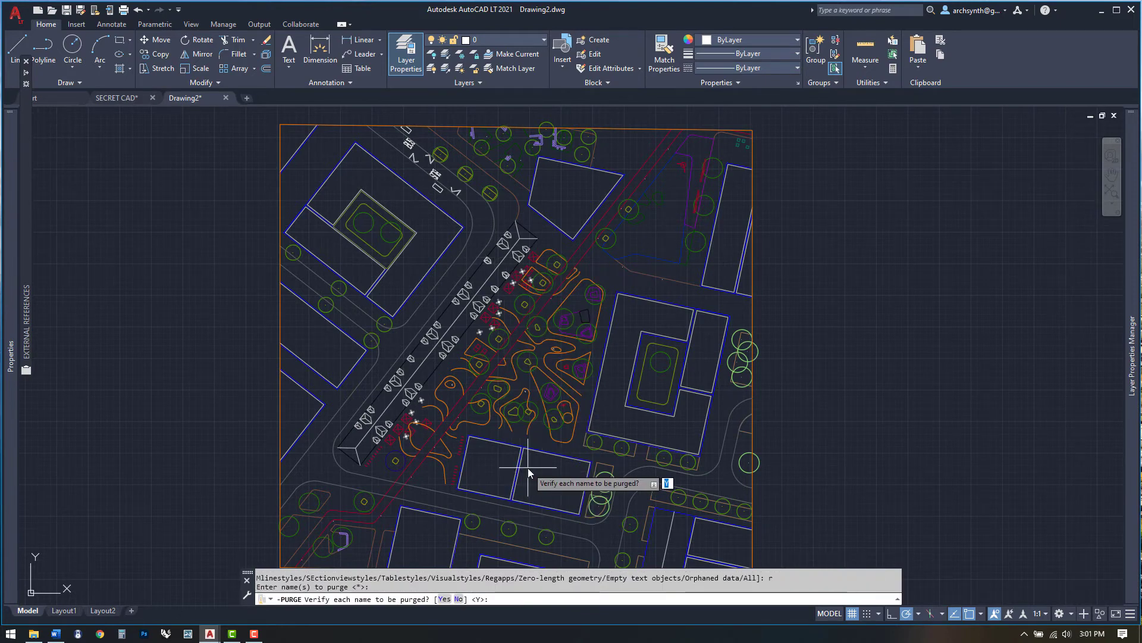
type("n")
key("Return")
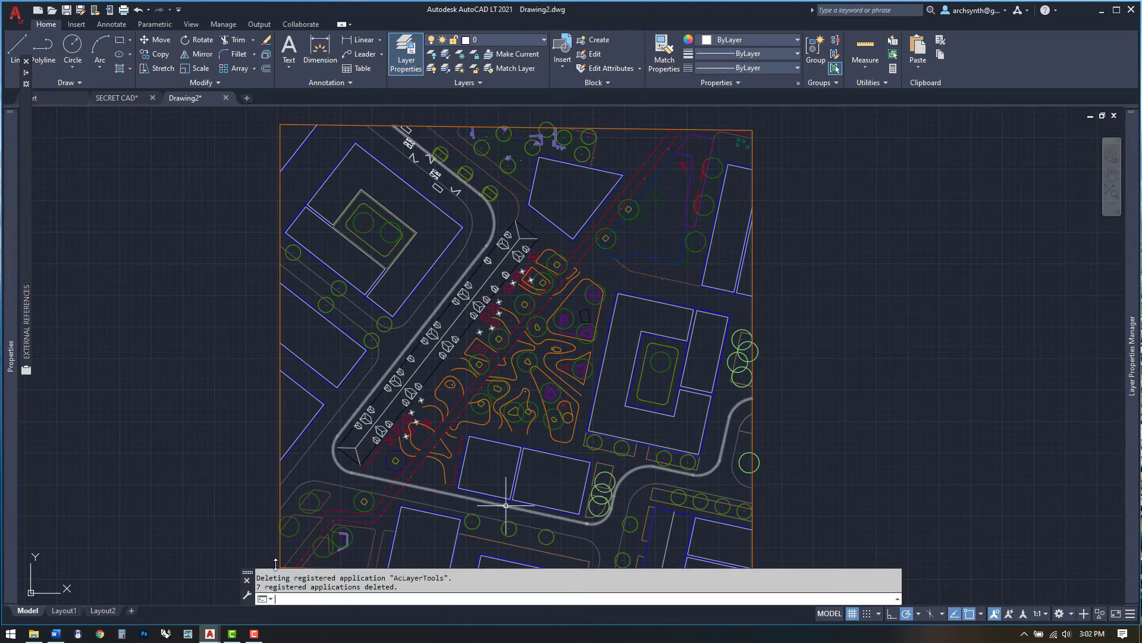
left_click_drag(274, 566, 280, 544)
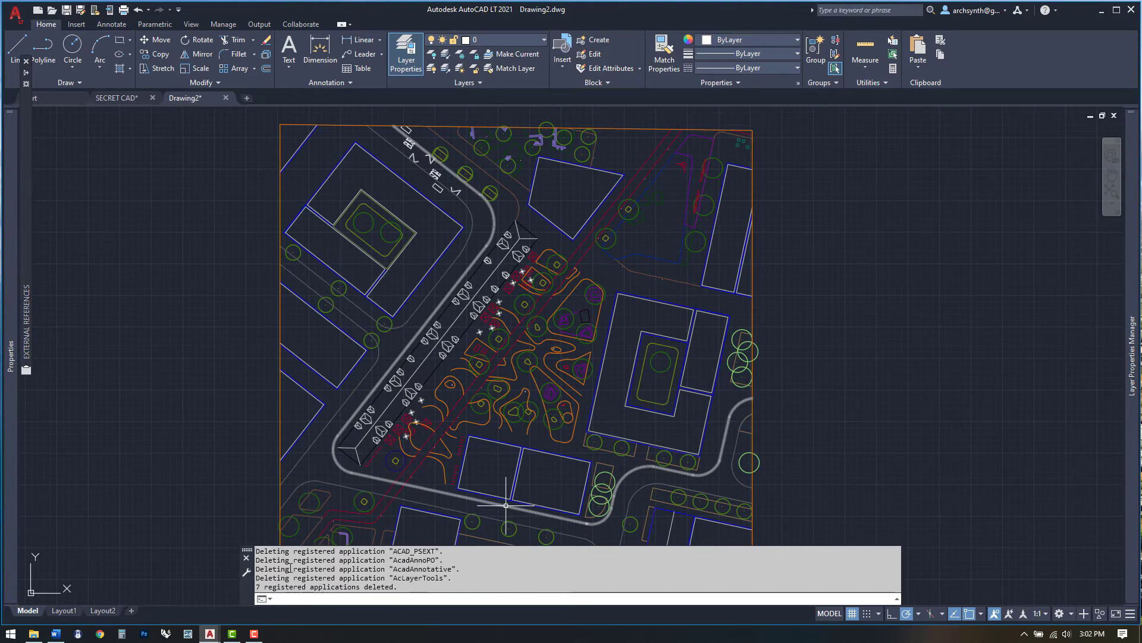
- Run AUDIT with fixing enabled; it reports 0 errors found and 0 fixed
left_click_drag(271, 547, 273, 564)
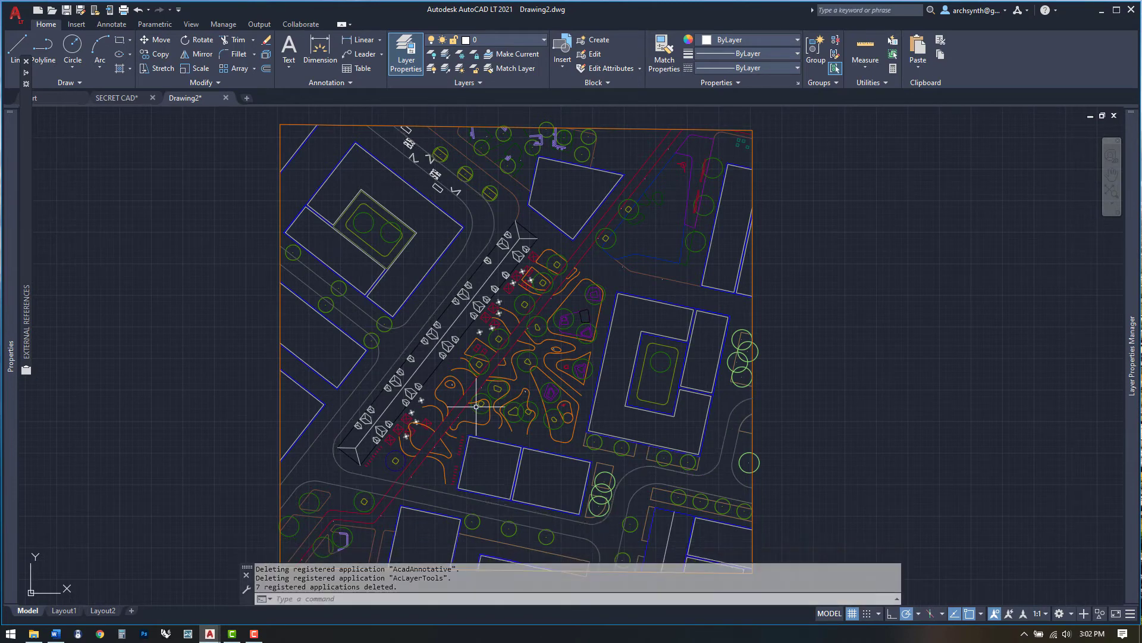
type("AU")
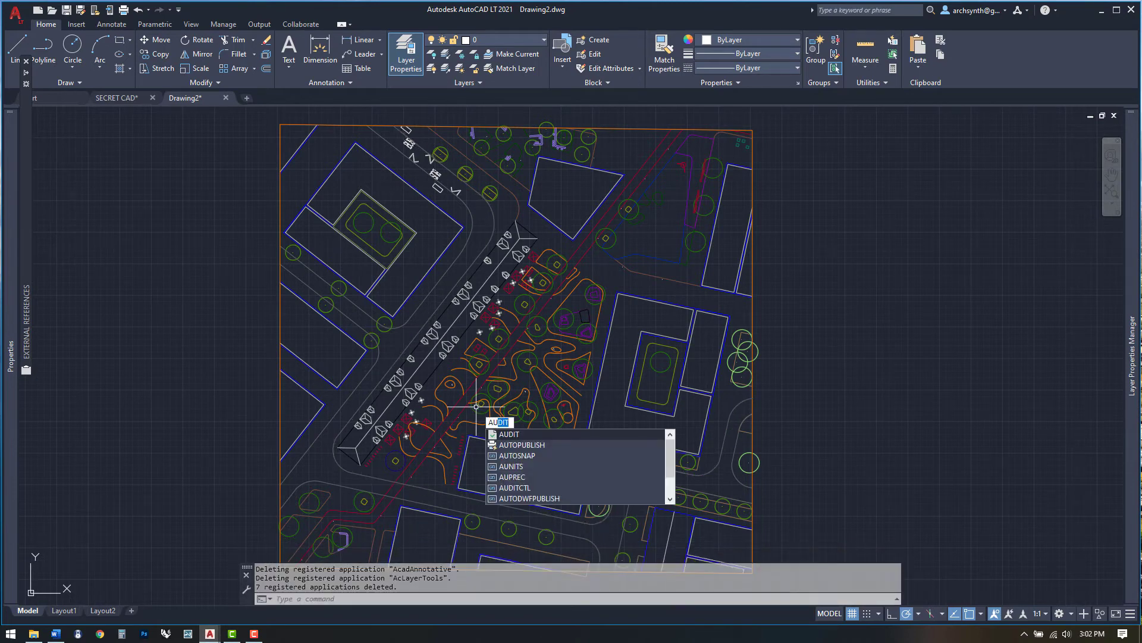
key("Return")
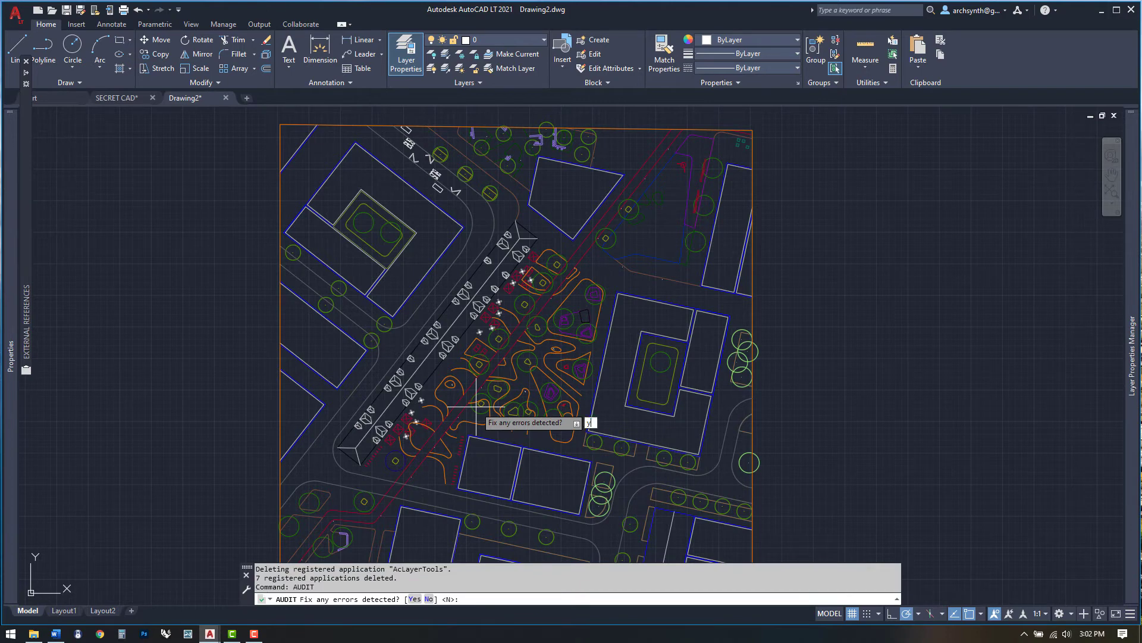
key("Return")
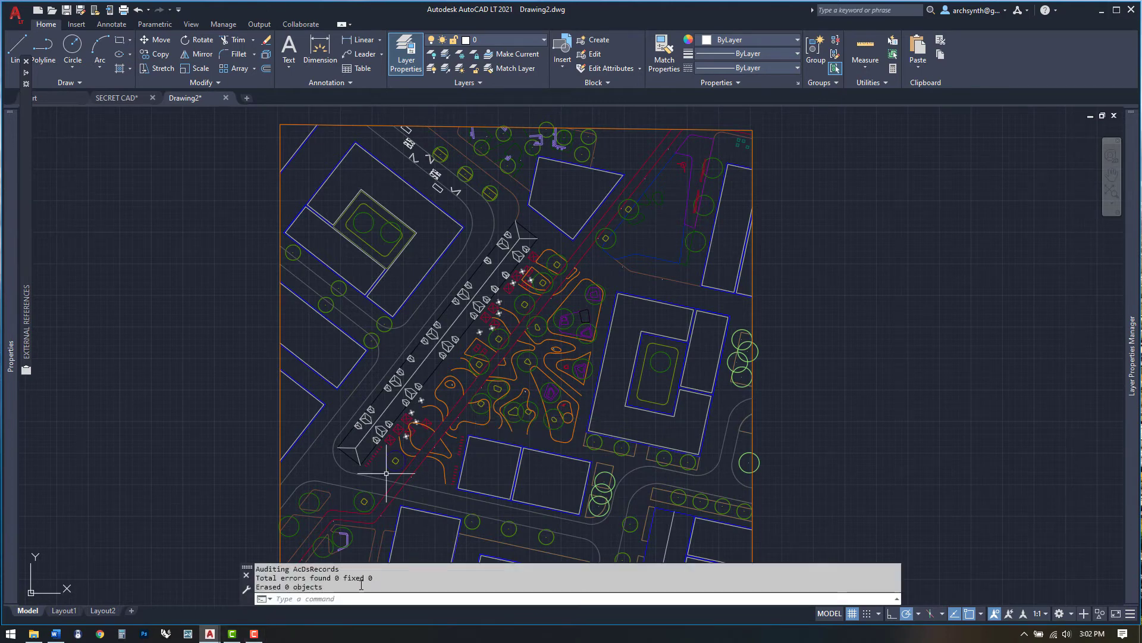
- Run OVERKILL on all 482 plan objects at tolerance 0.000001, deleting 10 duplicates and 279 overlaps
scroll(417, 288, "down", 2)
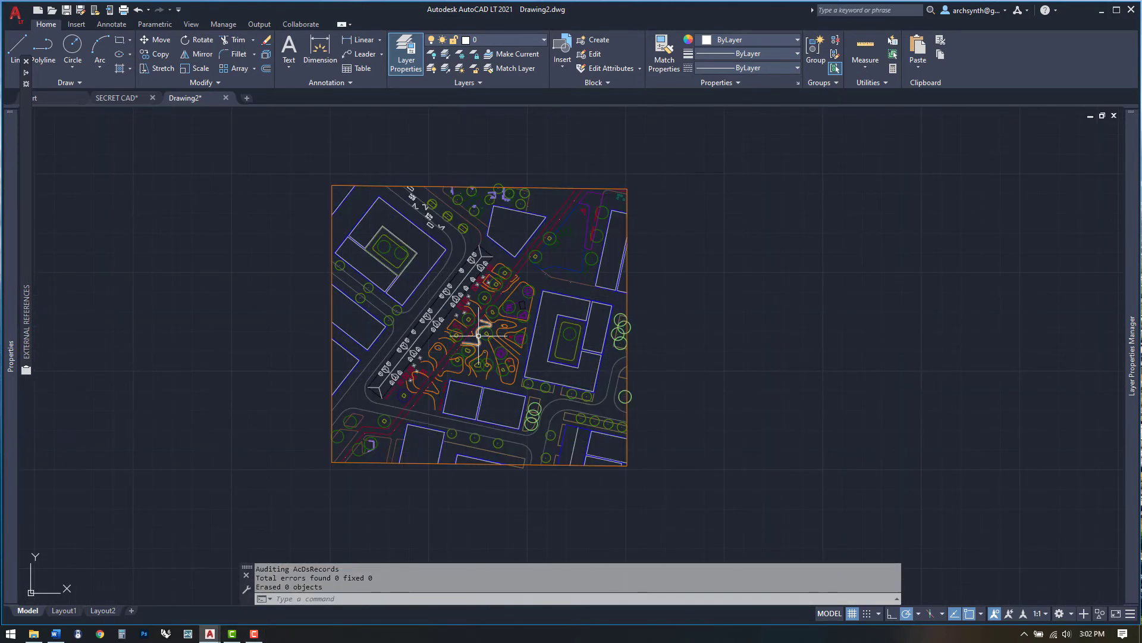
type("overkill")
key("Return")
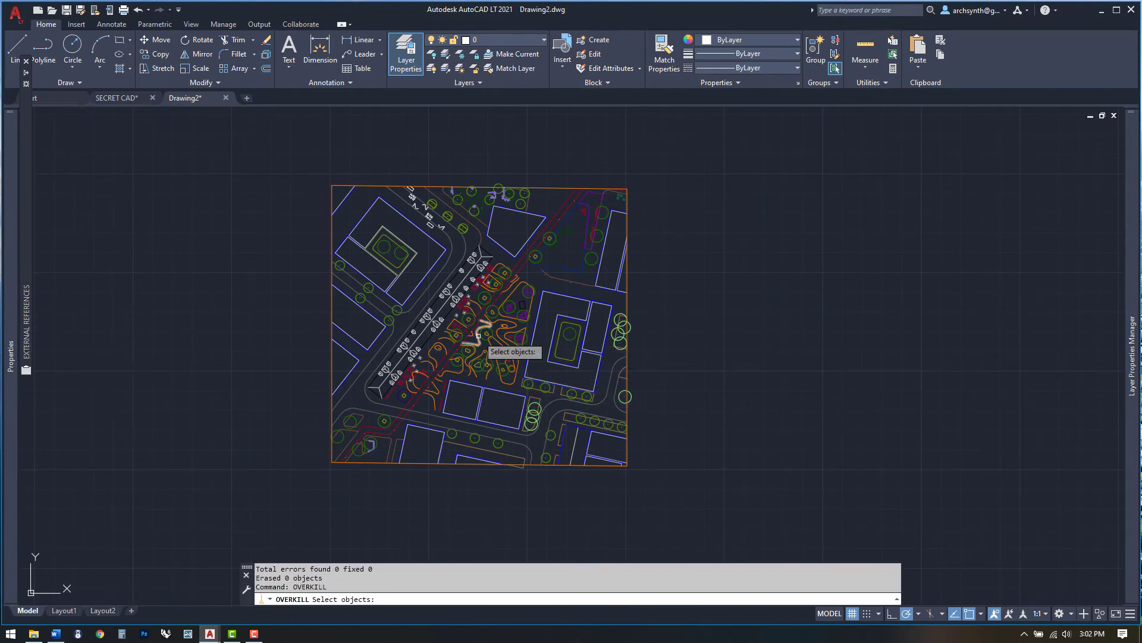
left_click(292, 164)
left_click(654, 476)
key("Return")
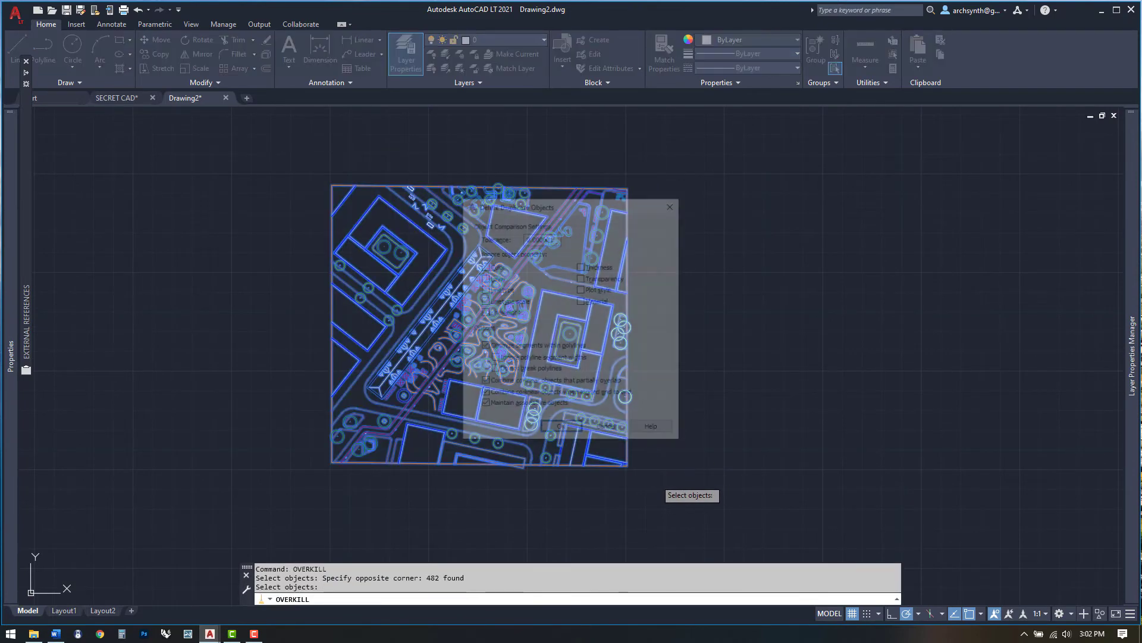
double_click(524, 237)
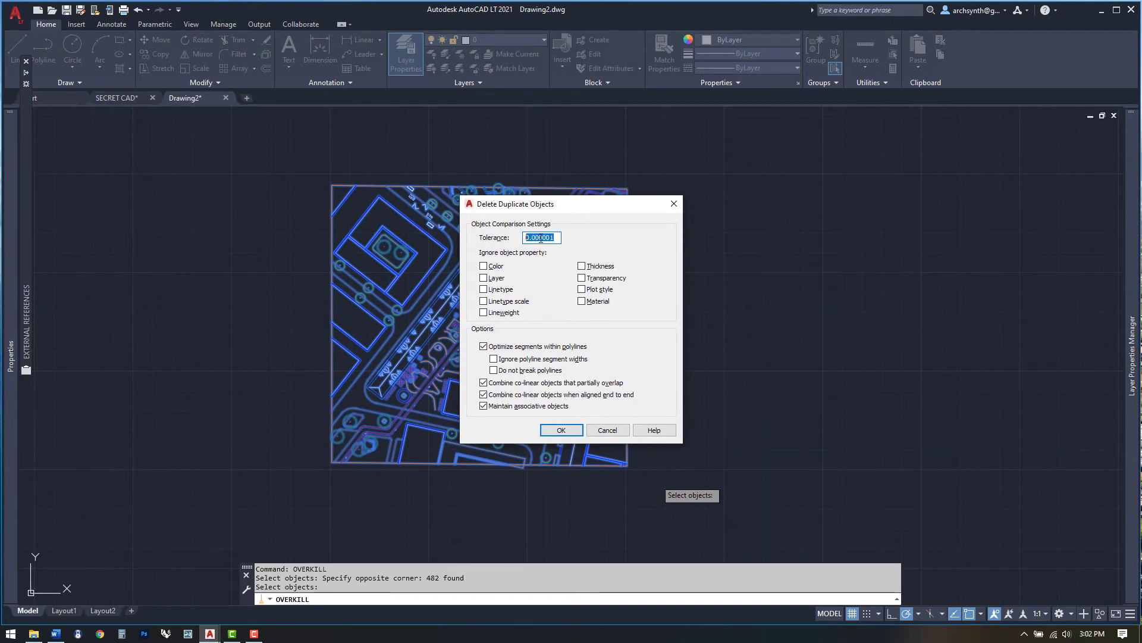
left_click(551, 238)
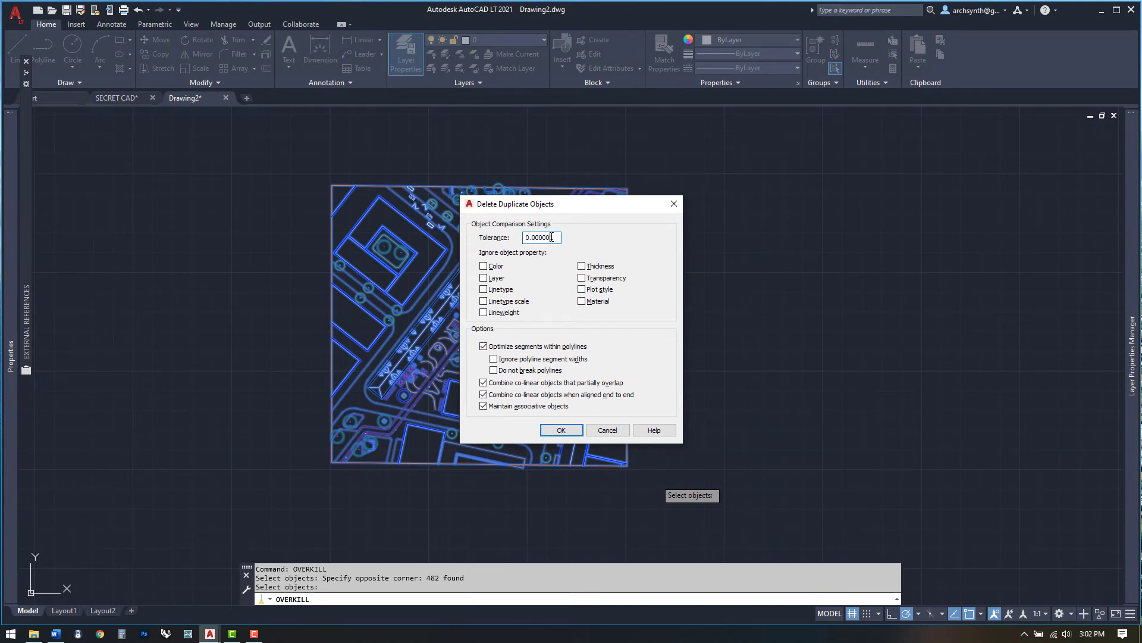
left_click(562, 430)
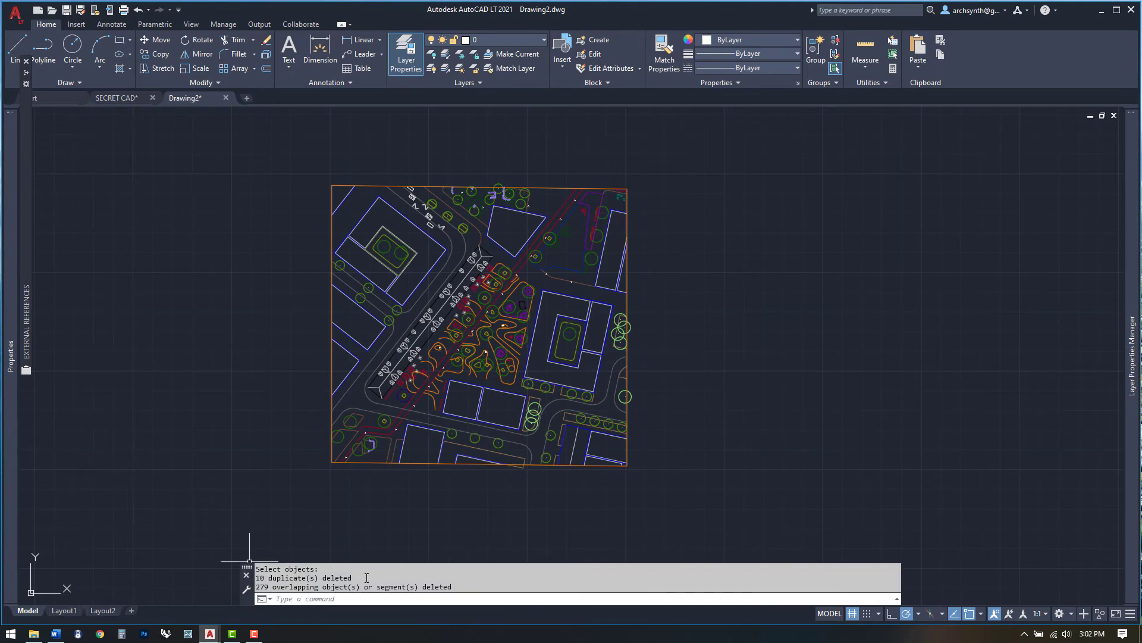
- Purge registered applications again with -PURGE, confirming none are left to remove
type("pu")
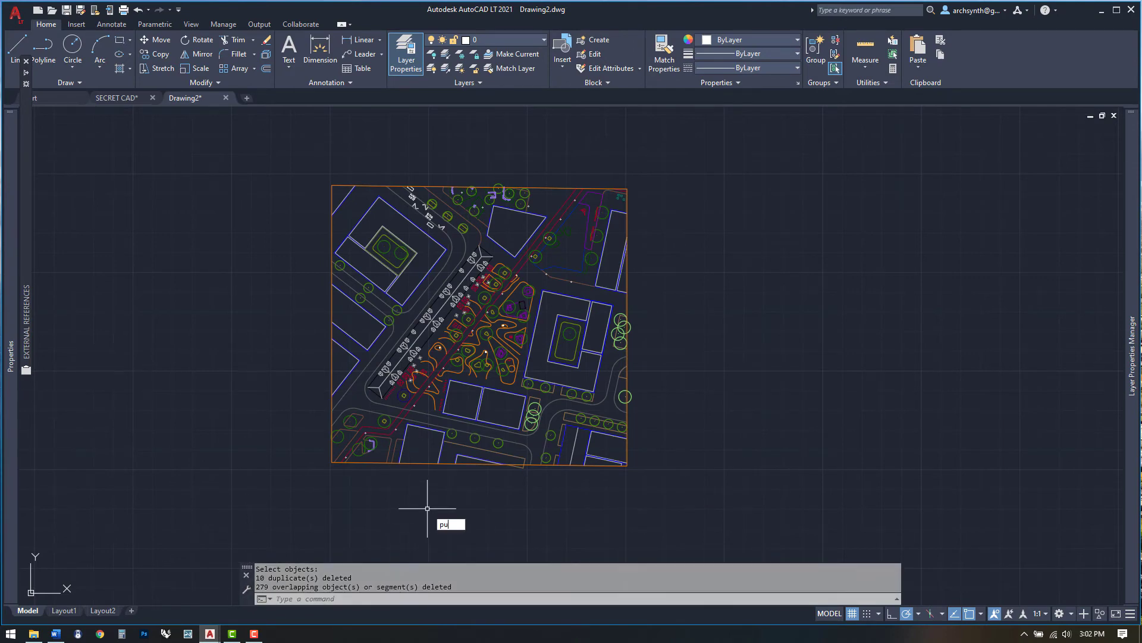
key("Return")
left_click(669, 446)
type("-pu")
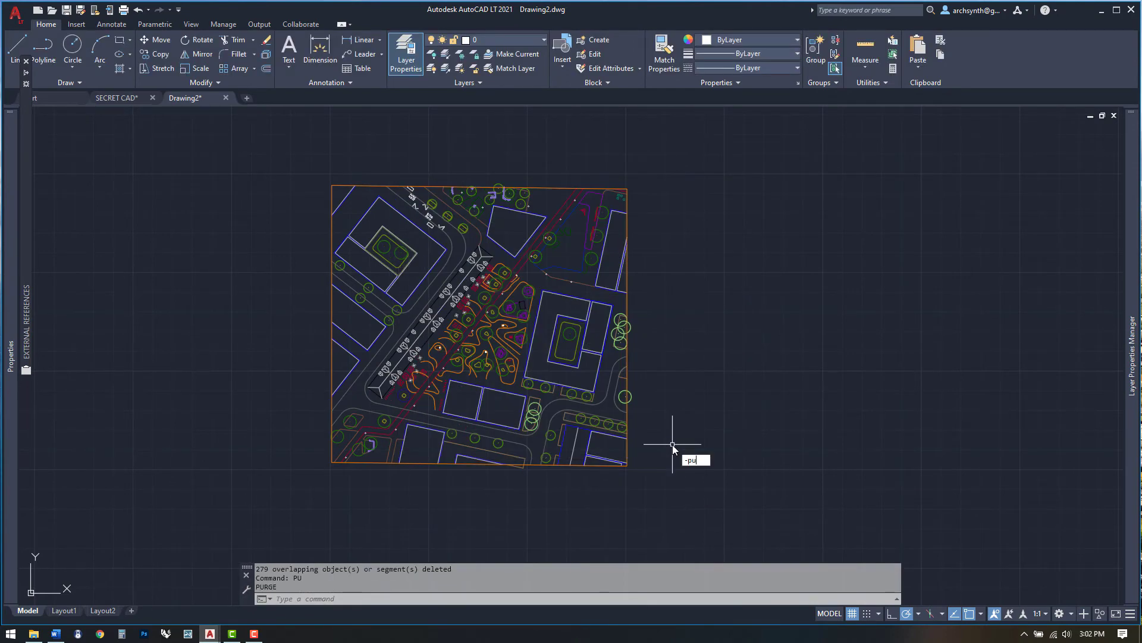
key("Return")
type("r")
key("Return")
key("Return")
type("n")
key("Return")
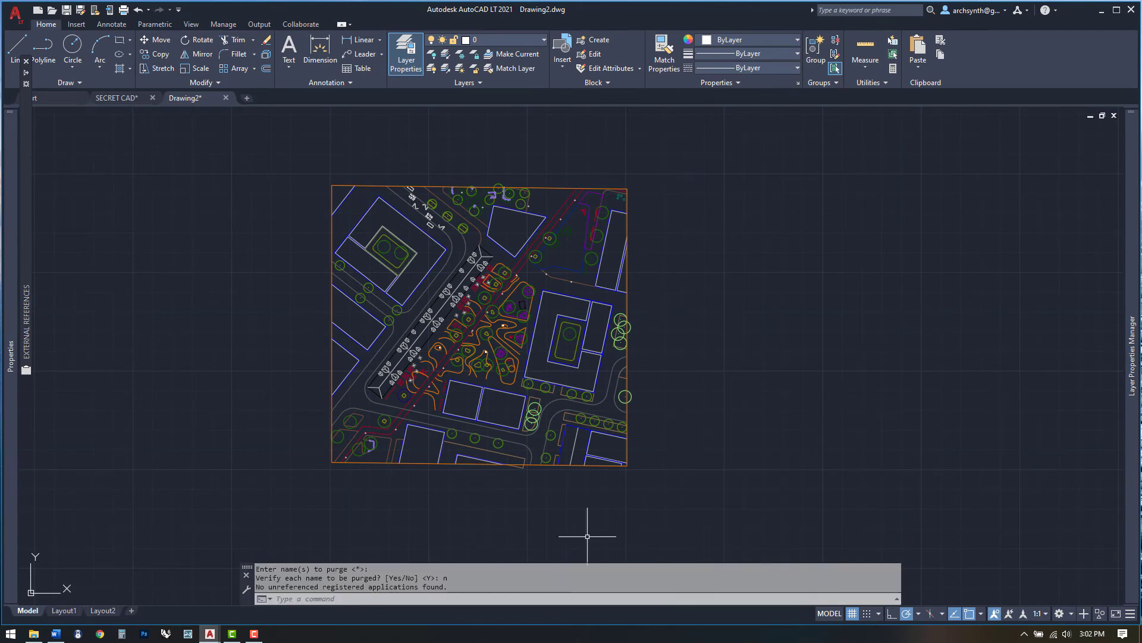
- Audit the drawing and fix the 32 errors it finds
type("audit")
key("Return")
type("y")
key("Return")
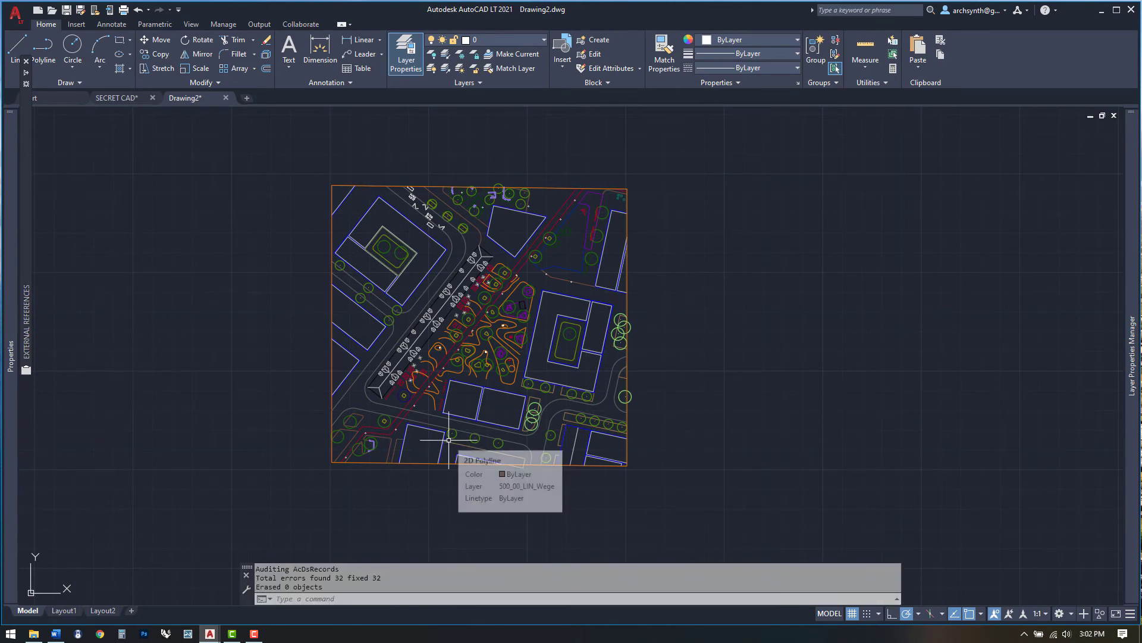
- Remove the last overlapping object with OVERKILL on a window selection, then zoom extents
type("overkill")
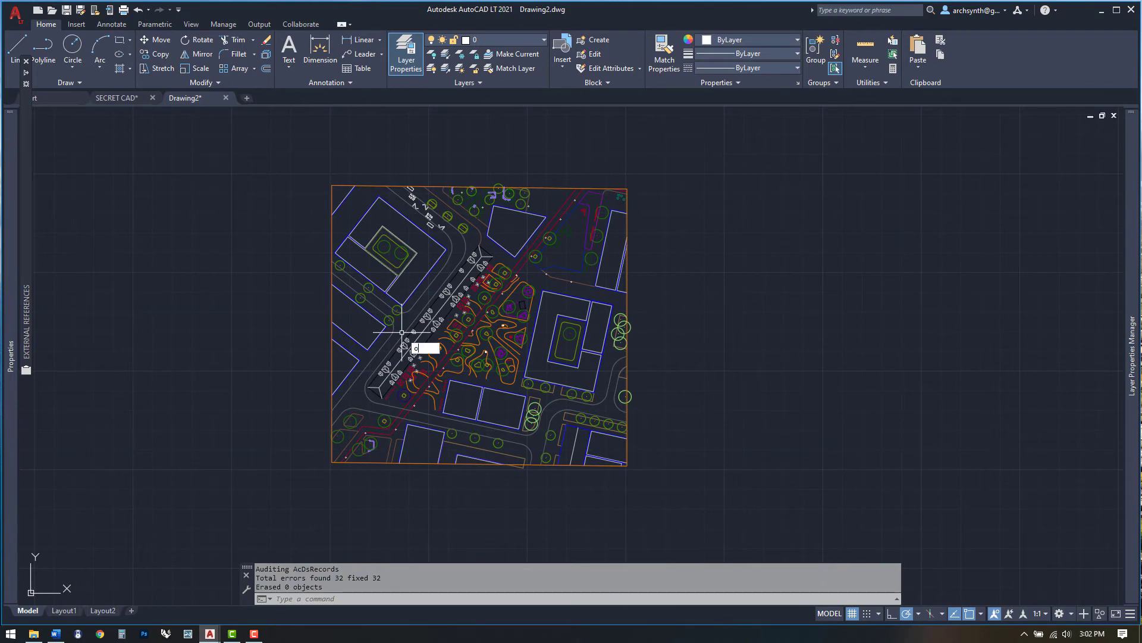
key("Return")
left_click(288, 150)
left_click(658, 495)
key("Return")
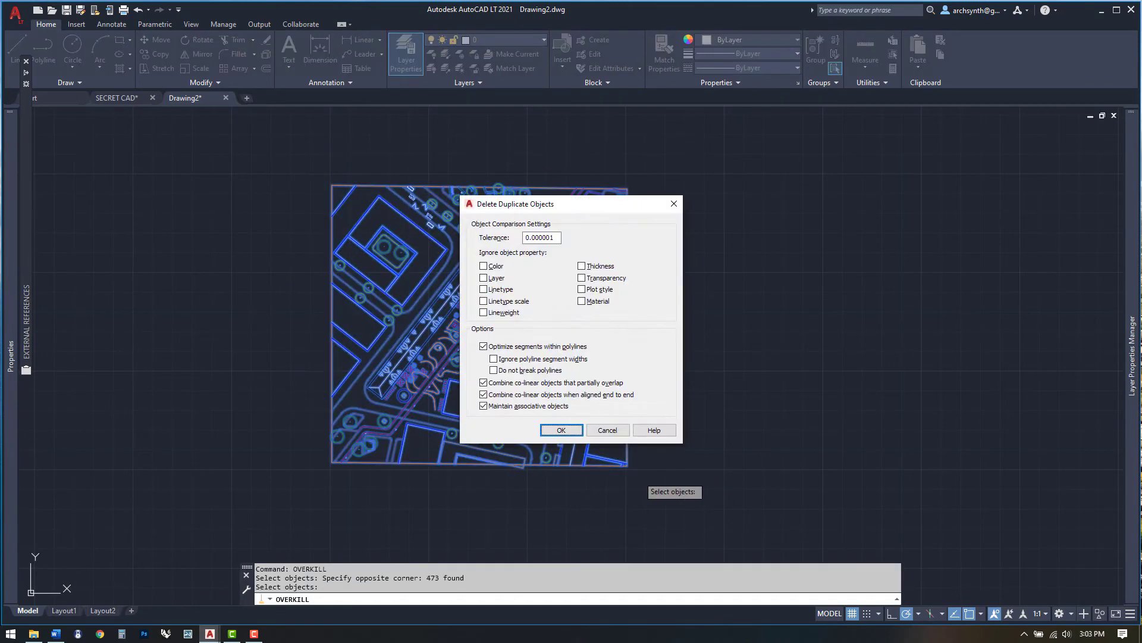
key("Return")
type("z")
key("Return")
type("e")
key("Return")
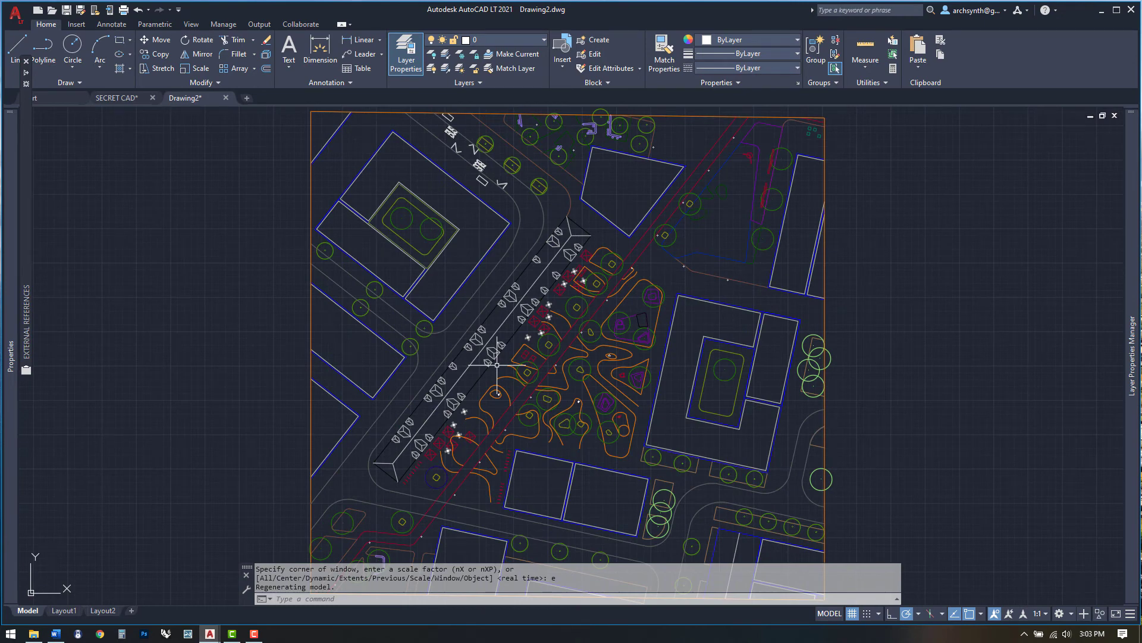
- Save As SECRET CAD_RHINO.dwg with the AutoCAD 2007/LT2007 Drawing type, overwriting the old file
left_click(15, 12)
mouse_move(56, 162)
left_click(137, 91)
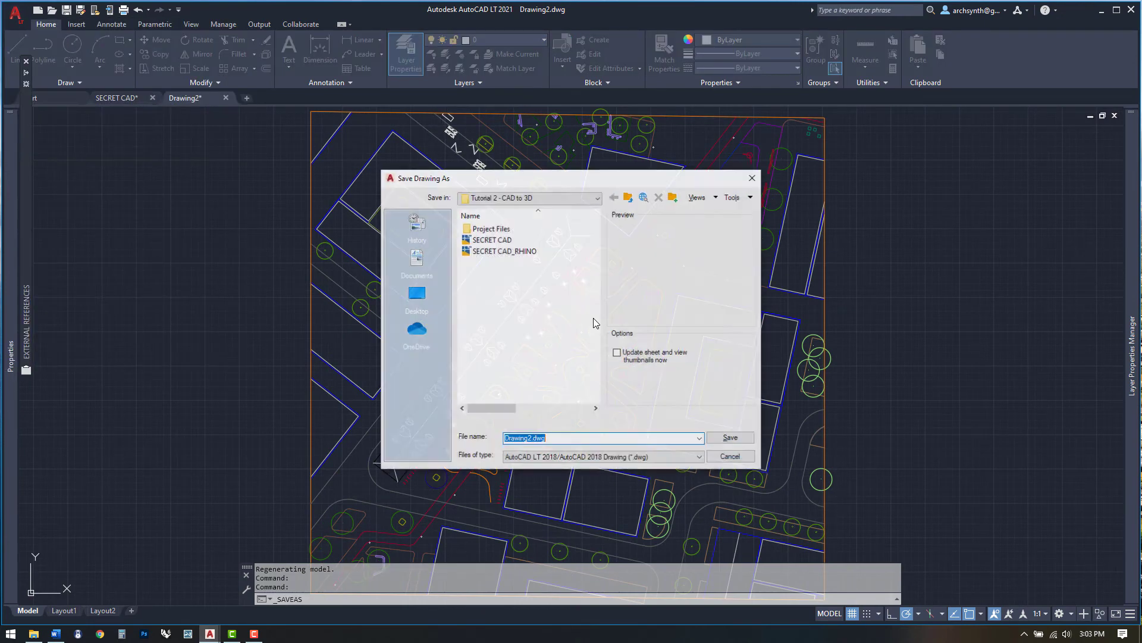
left_click(519, 252)
left_click(554, 457)
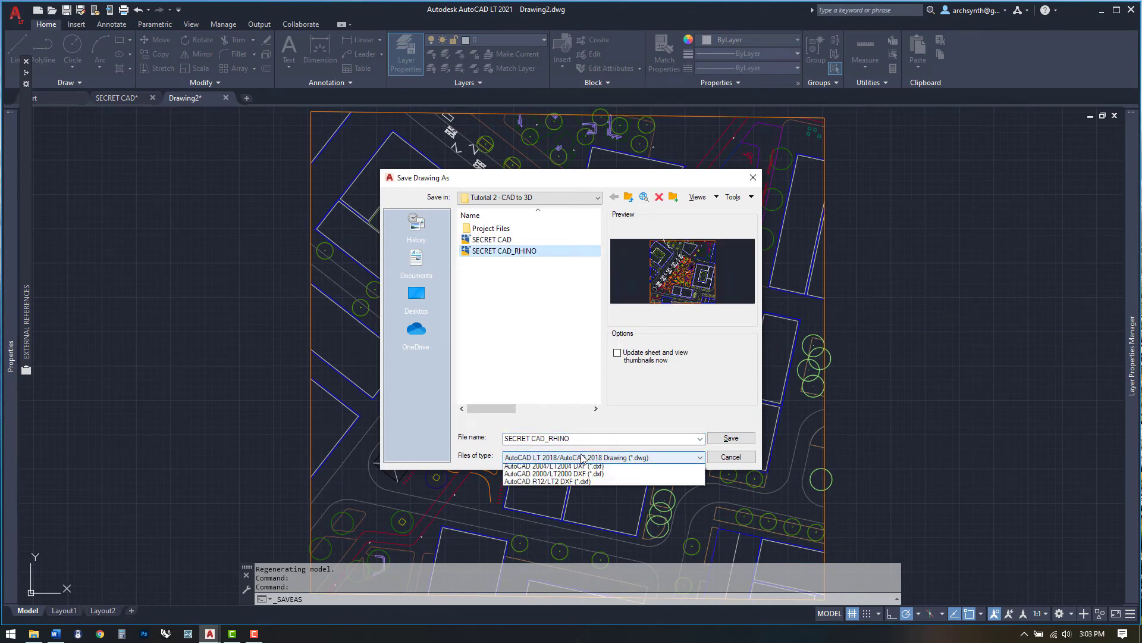
left_click(555, 491)
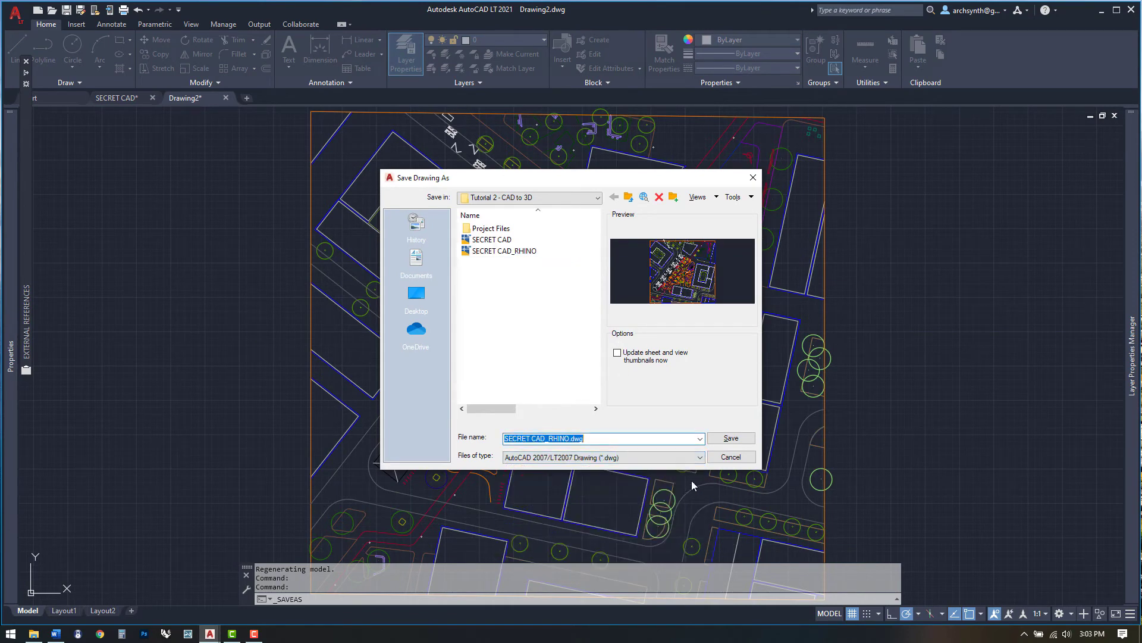
left_click(732, 439)
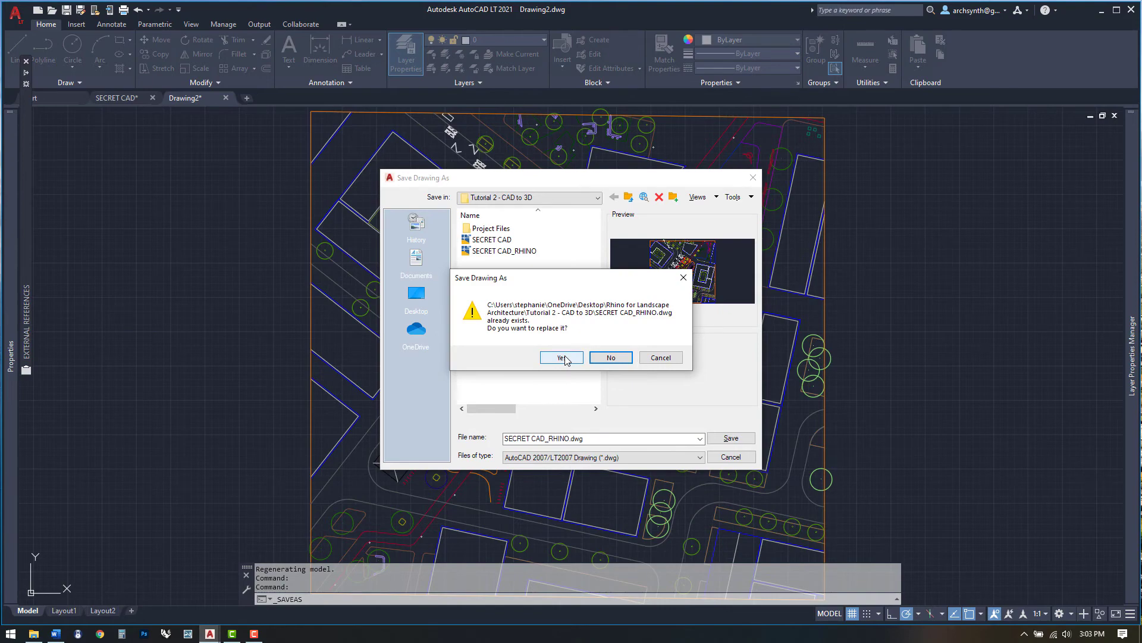
left_click(563, 357)
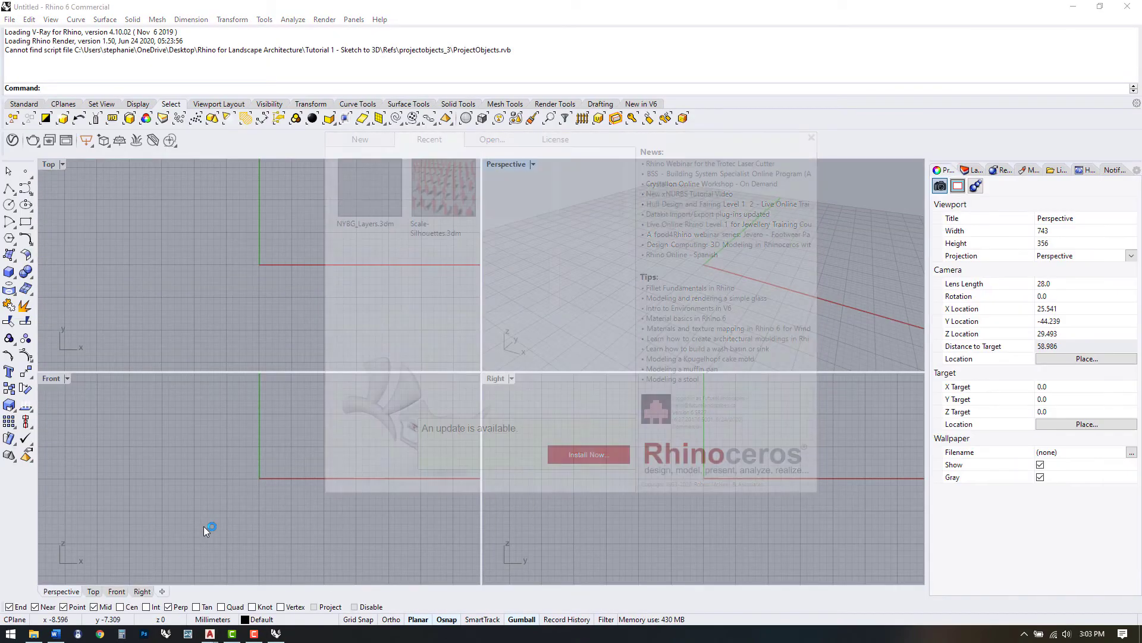
- Change the document's model units from Millimeters to Meters with the Units command
right_click_drag(272, 267, 290, 275)
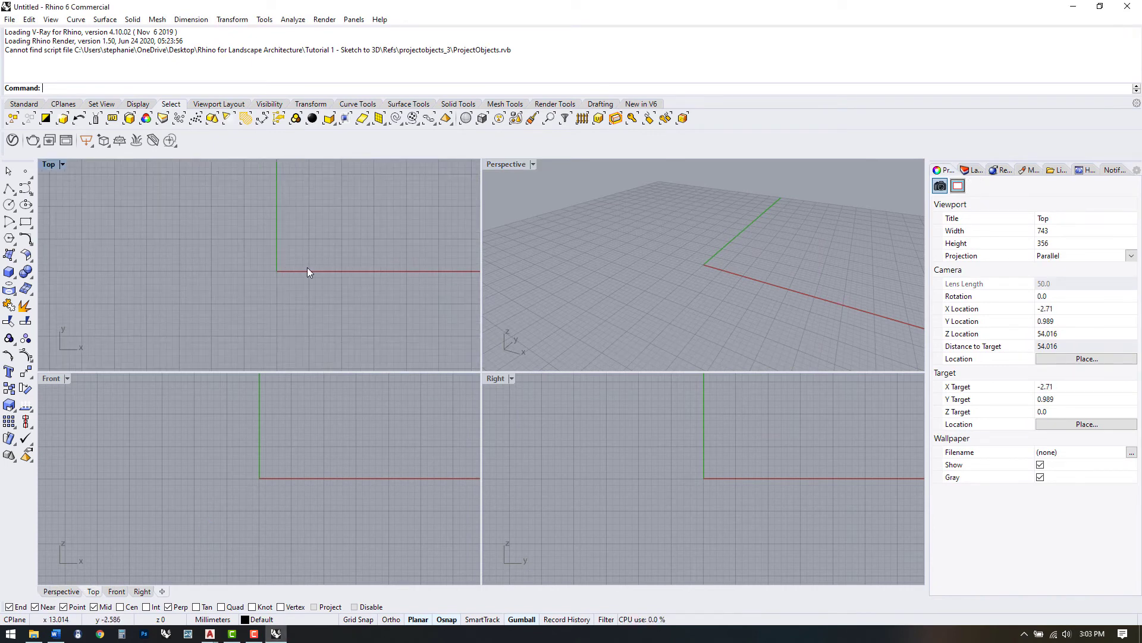
type("units")
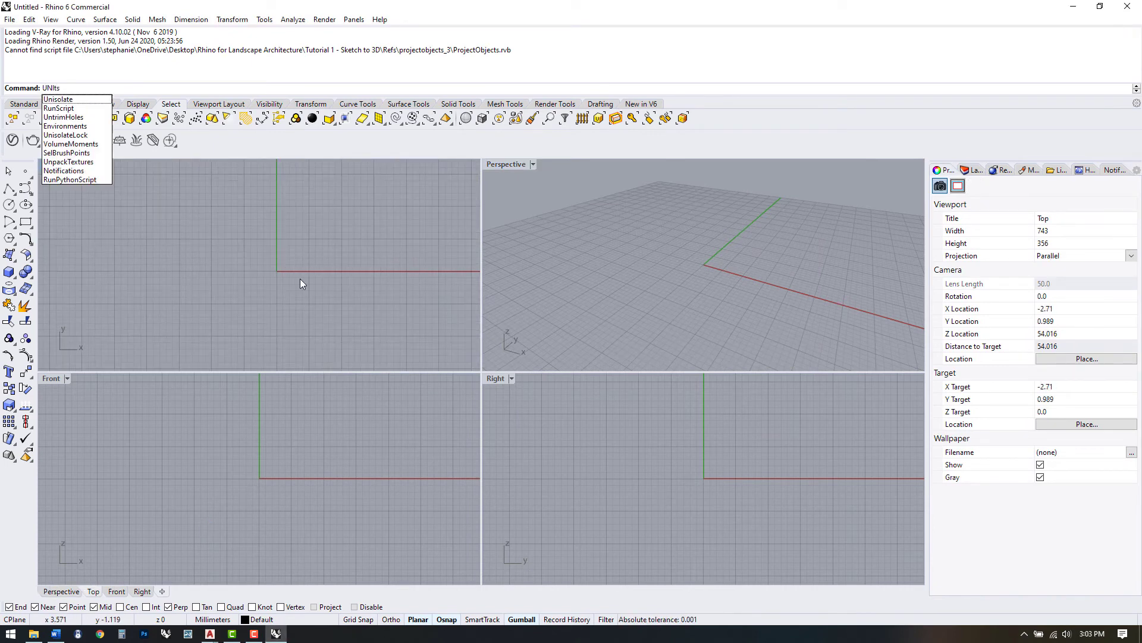
key("Return")
left_click(619, 174)
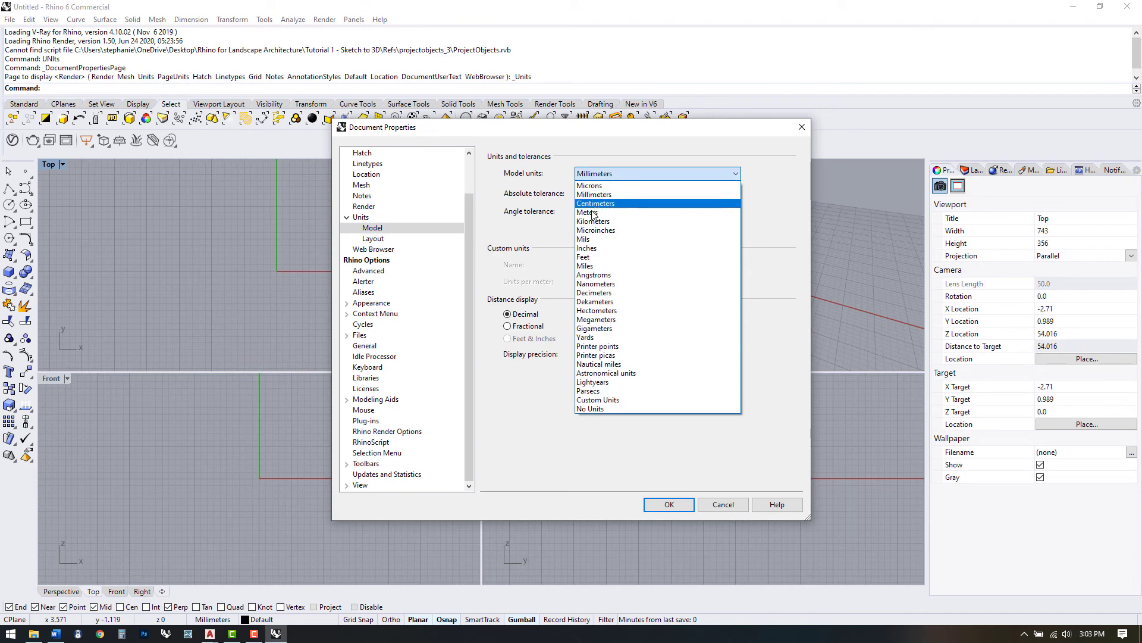
left_click(679, 217)
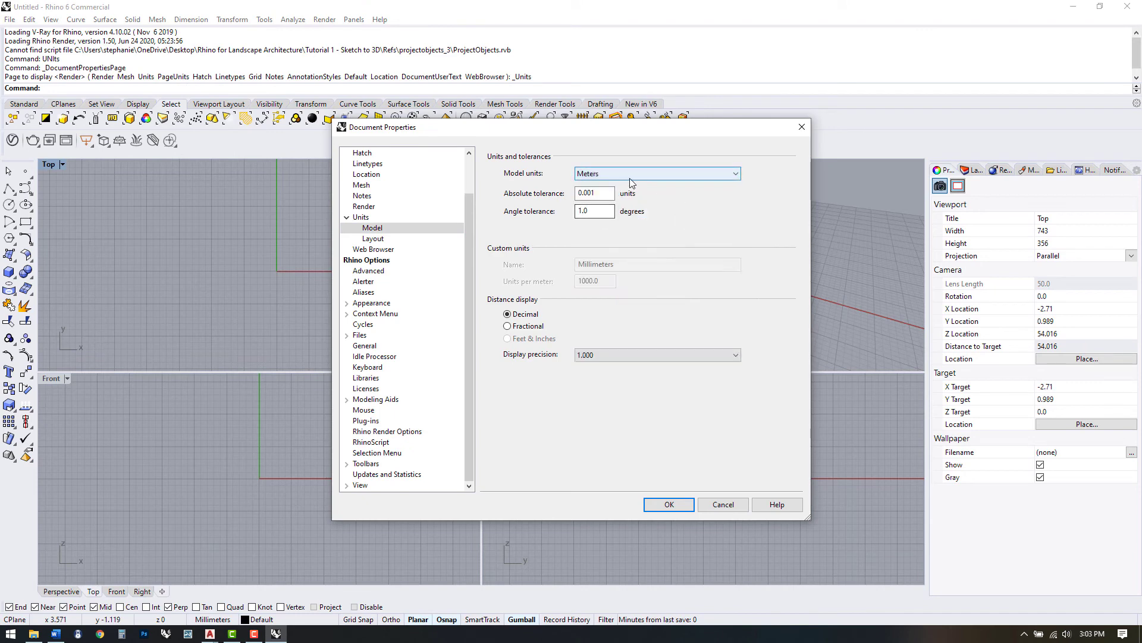
left_click(681, 506)
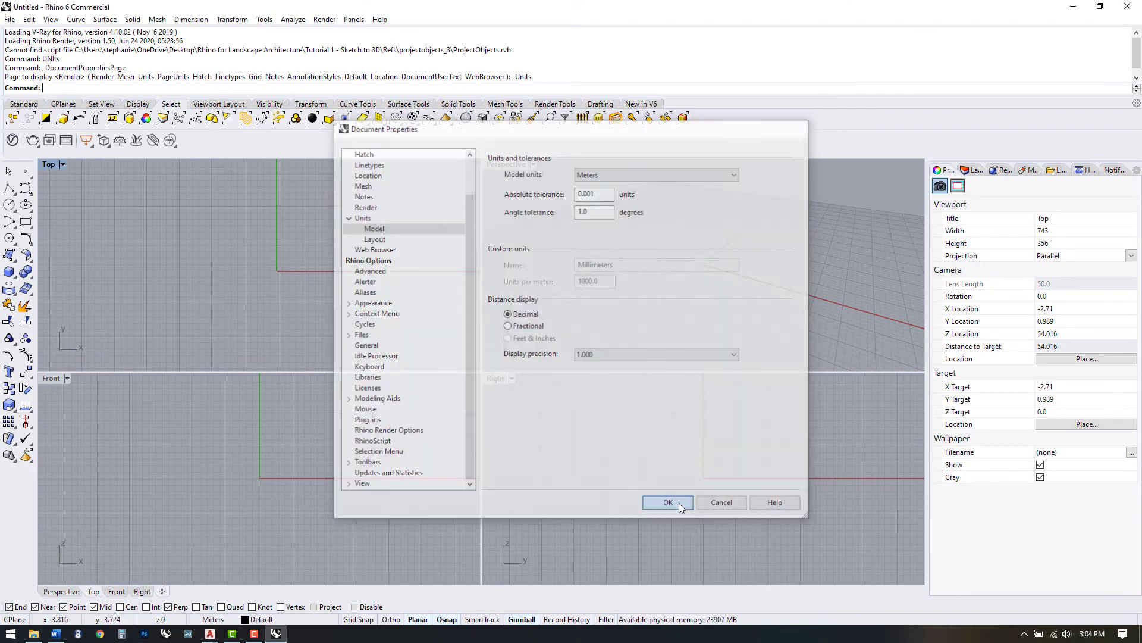
- Import SECRET CAD_RHINO.dwg (473 objects, 44 block definitions) and zoom extents to see it
left_click(9, 19)
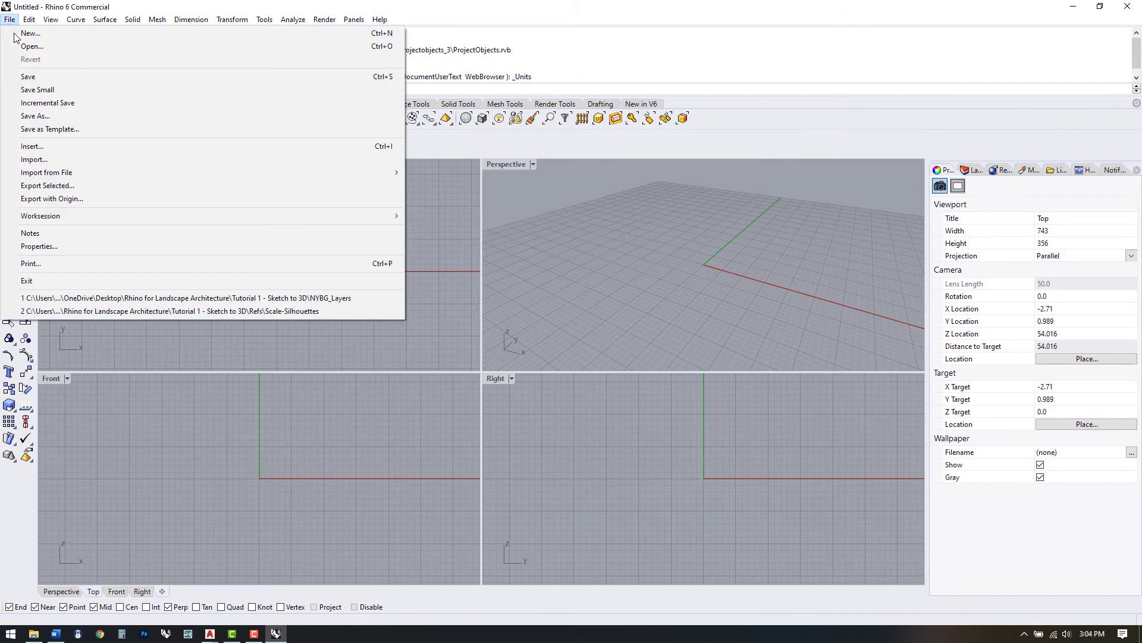
left_click(36, 159)
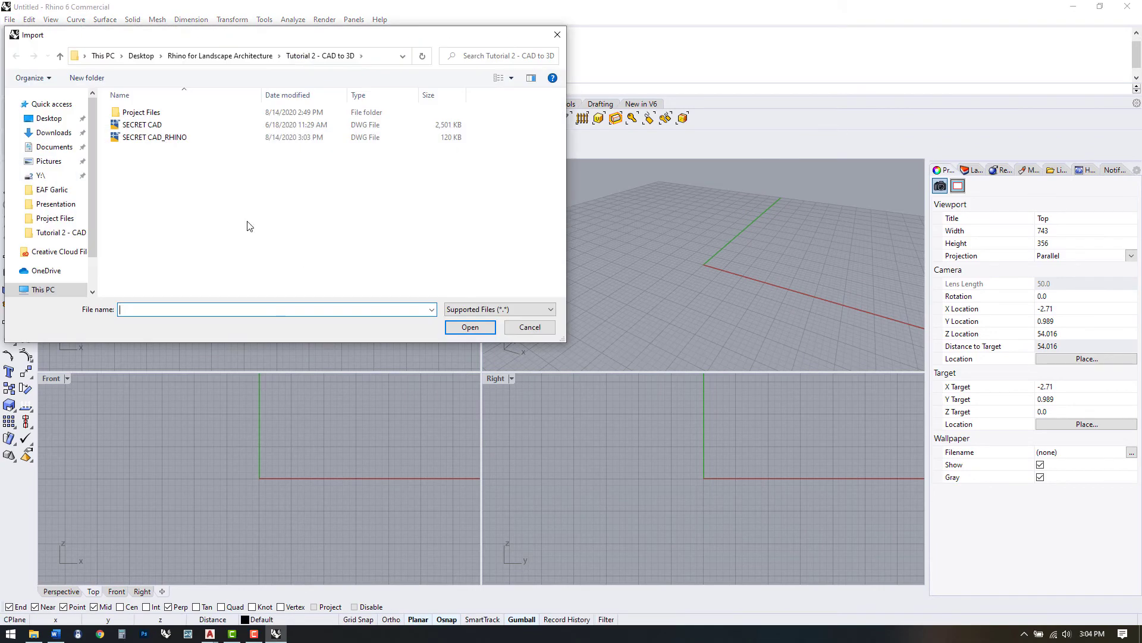
left_click(182, 138)
left_click(469, 327)
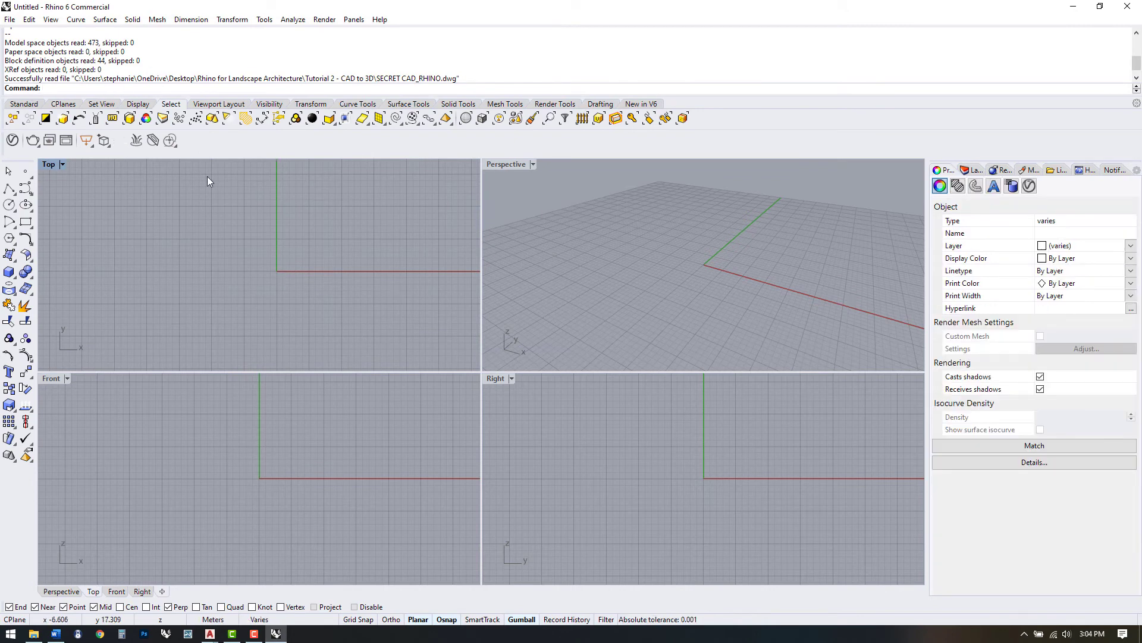
scroll(231, 268, "down", 10)
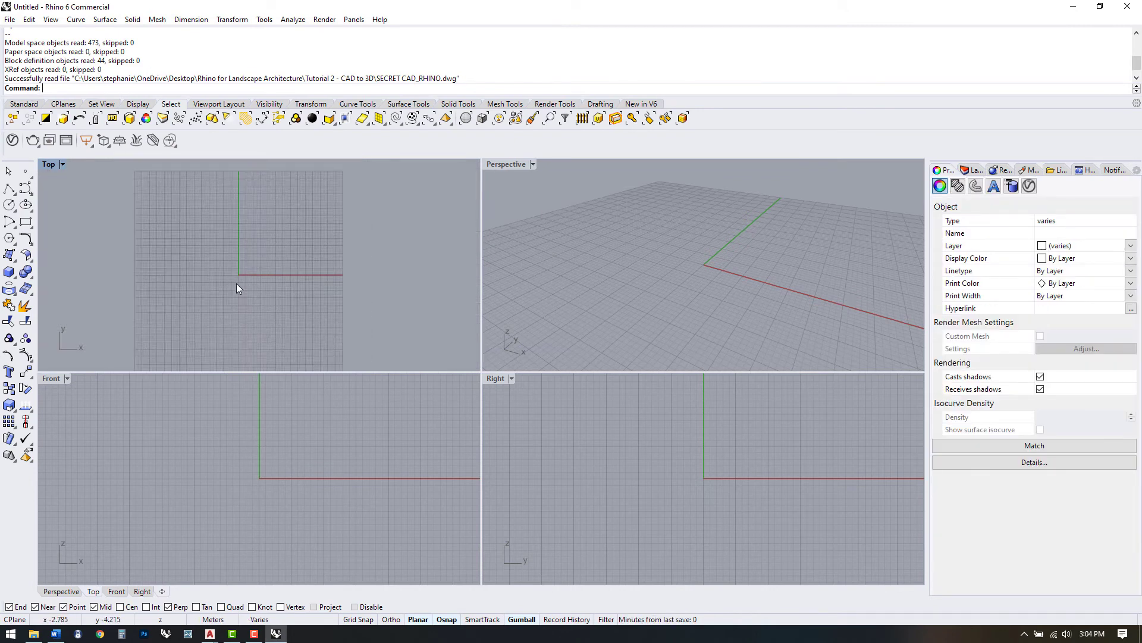
scroll(244, 292, "down", 3)
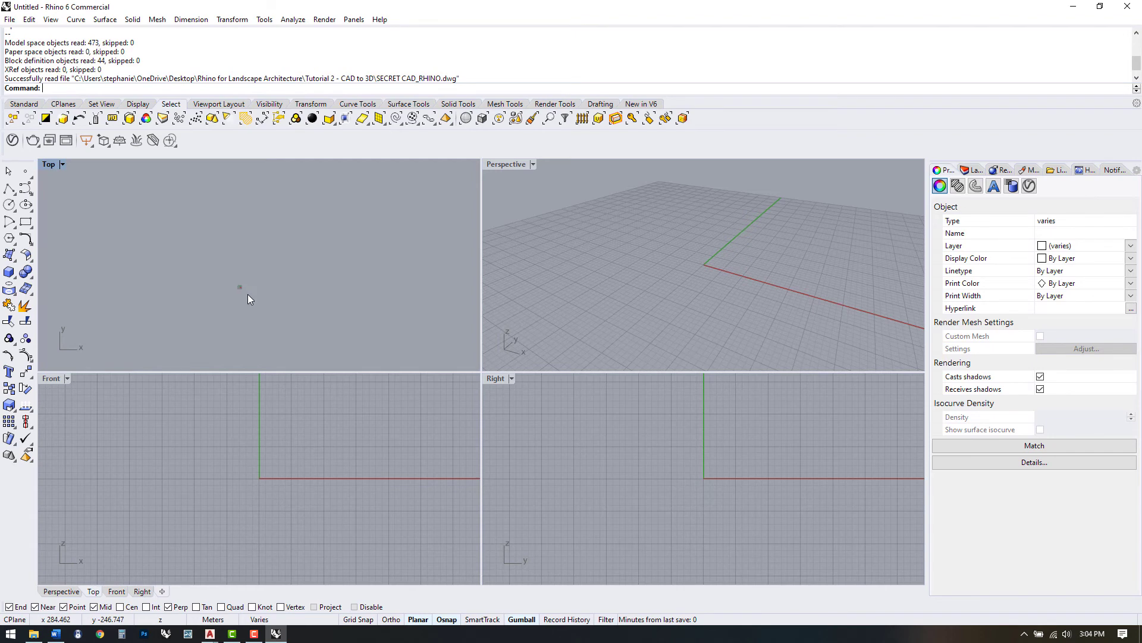
type("Z")
key("Return")
type("e")
key("Return")
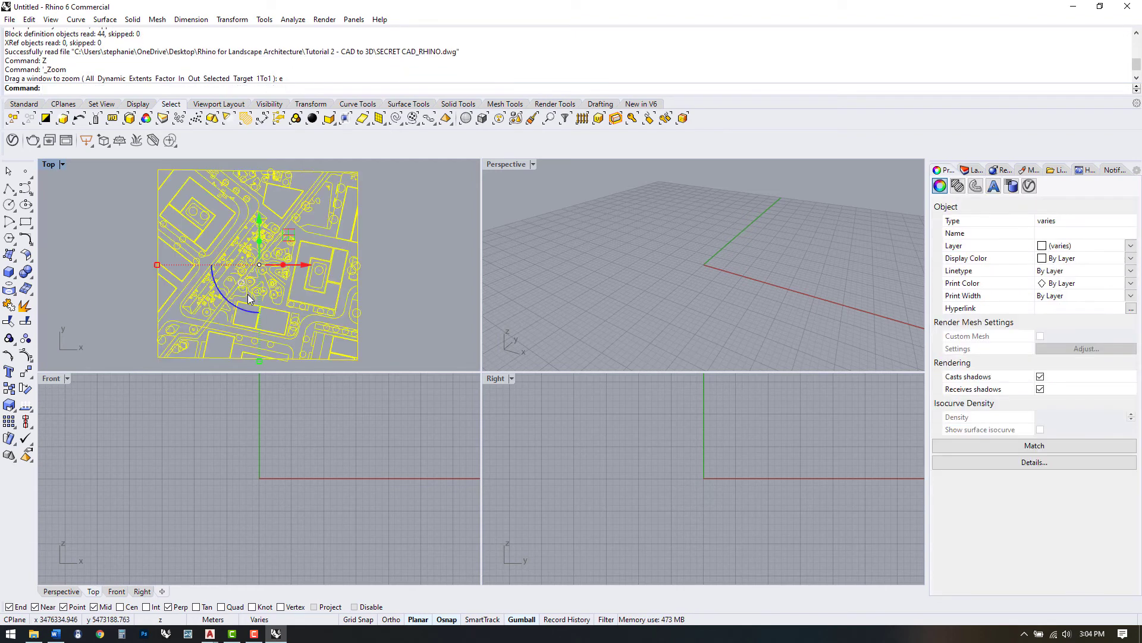
mouse_move(260, 264)
left_mouse_down()
mouse_move(310, 241)
mouse_move(319, 260)
left_mouse_up()
- Zoom extents and place a point at the site plan's bottom-left corner
type("Z")
key("Return")
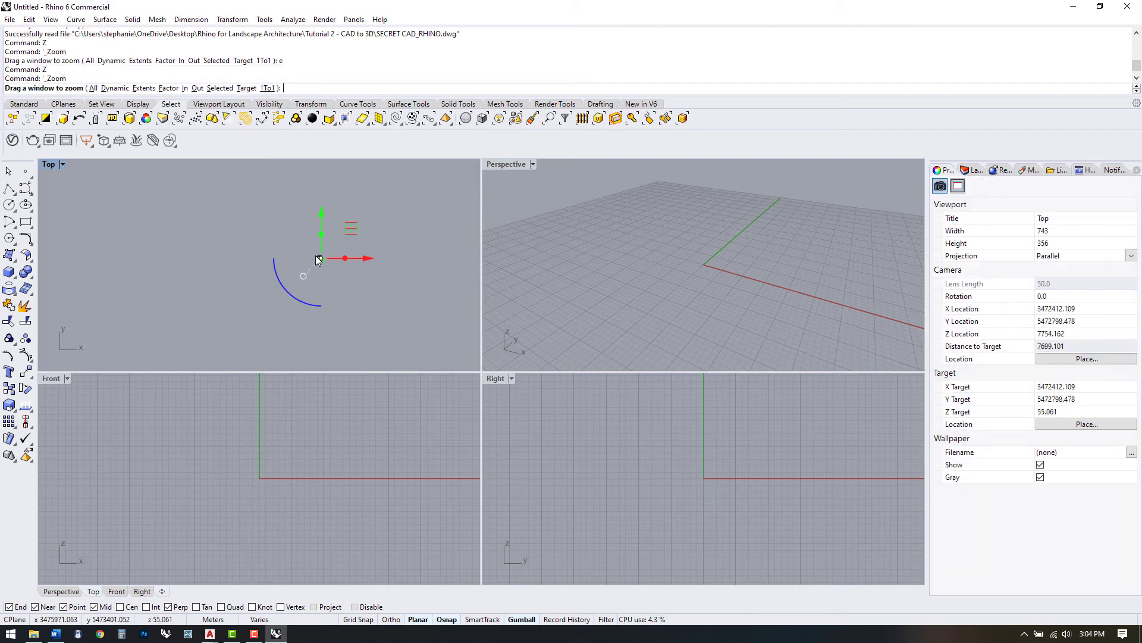
type("e")
key("Return")
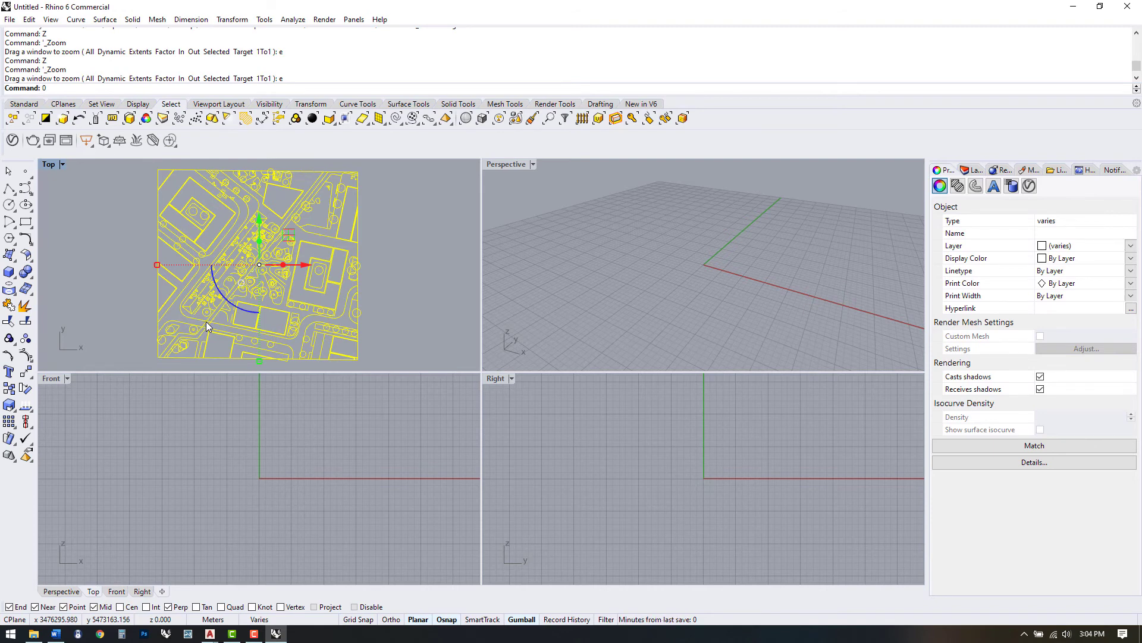
type("PO")
key("Return")
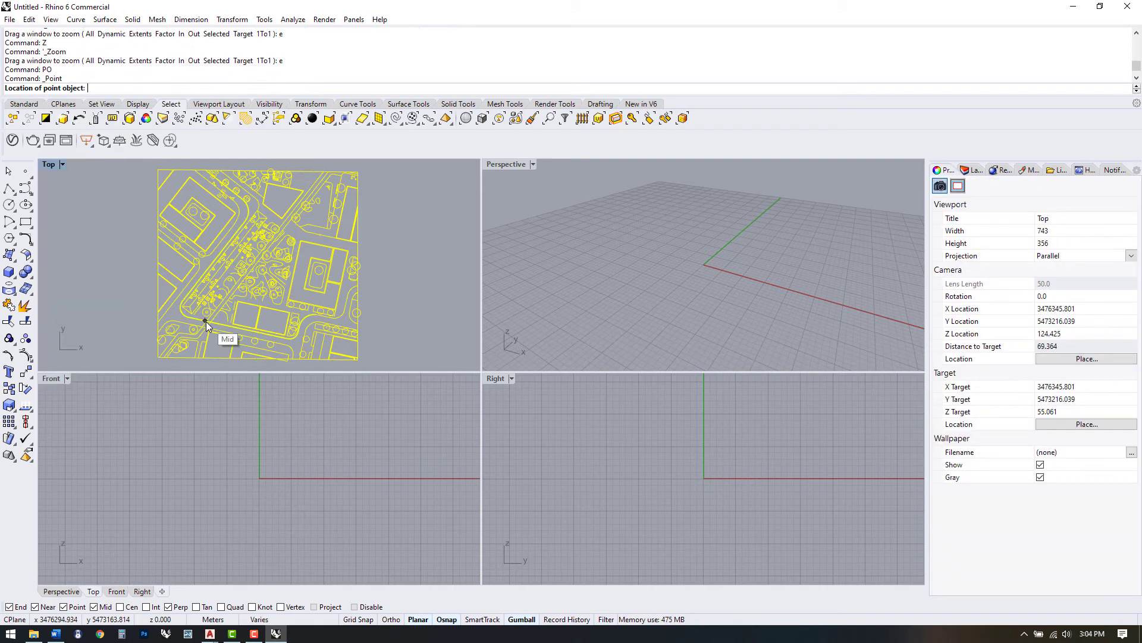
left_click(157, 358)
- Select everything and move the plan from the corner point to 0,0
key("ctrl+a")
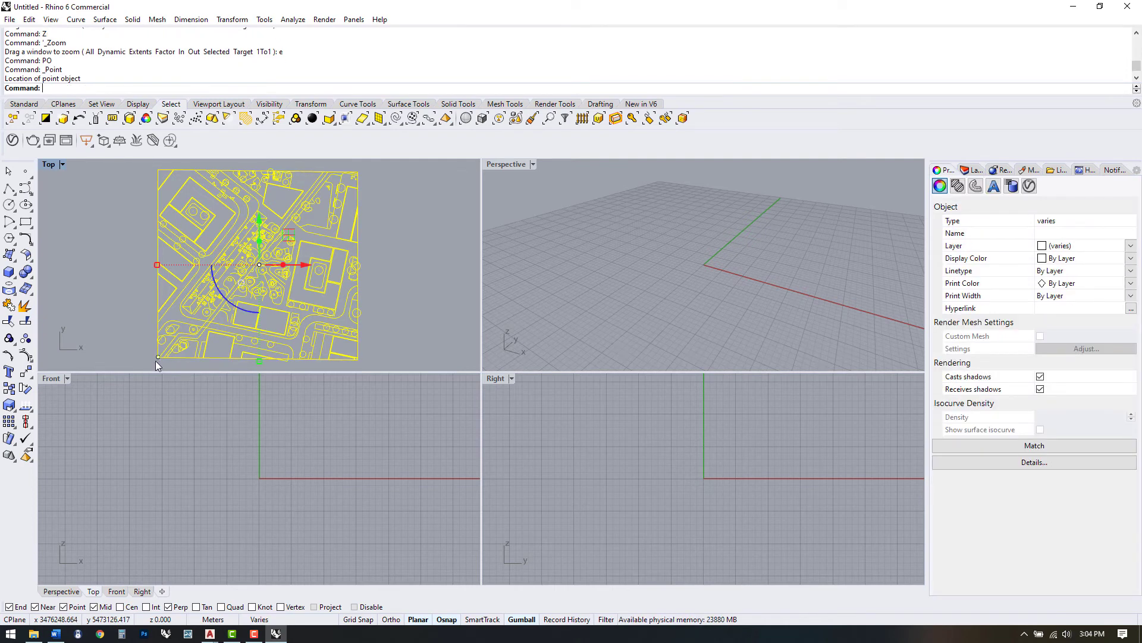
left_click(158, 357, "shift")
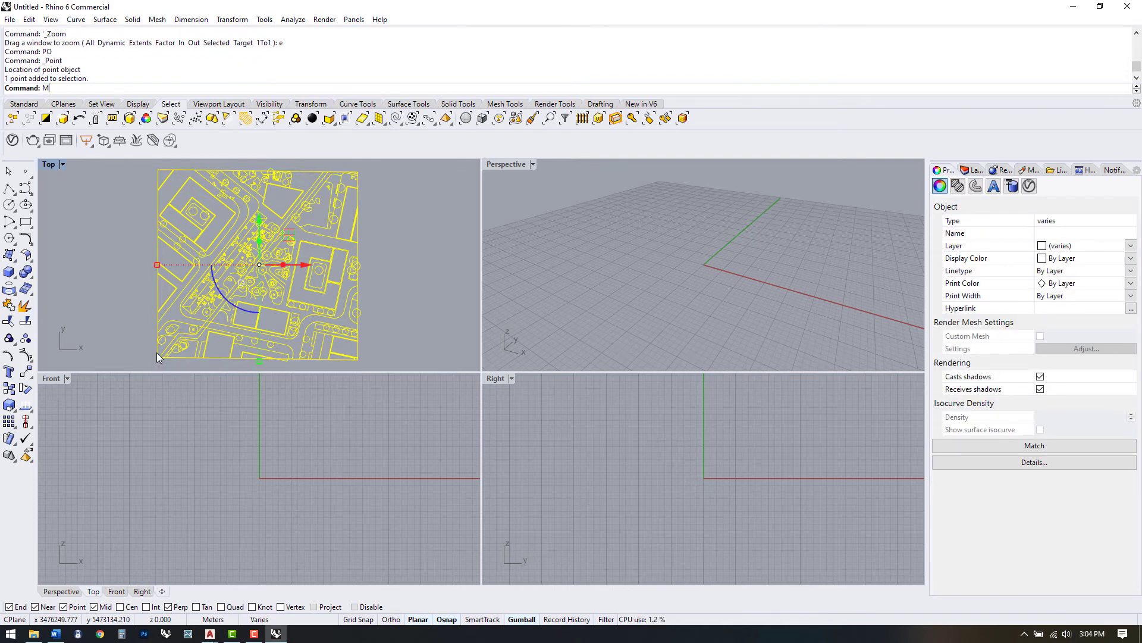
type("M")
key("Return")
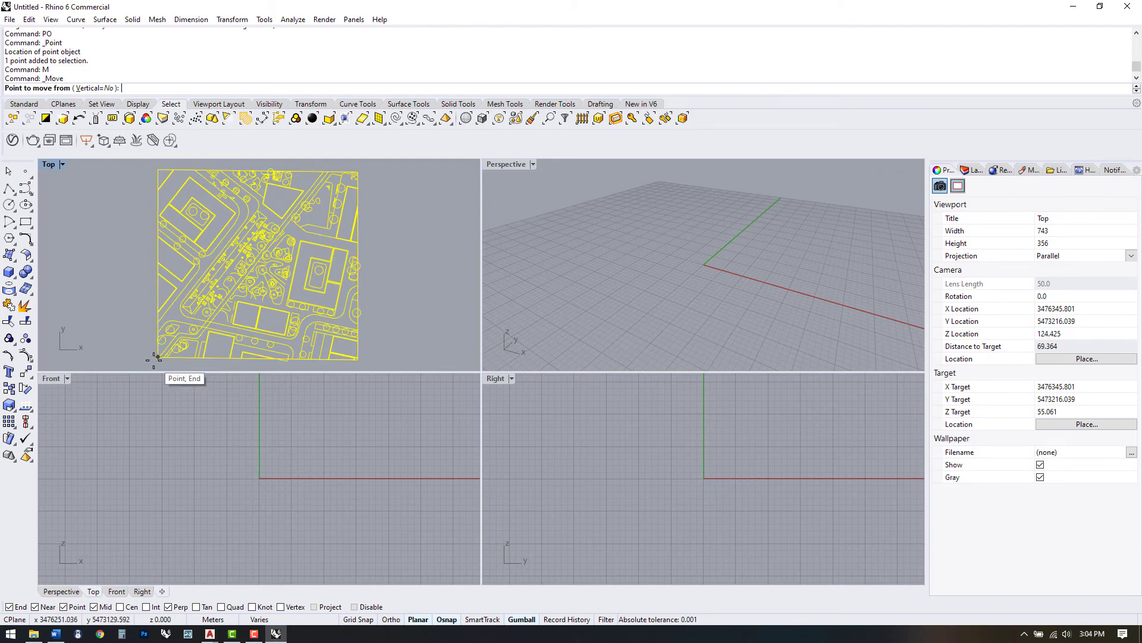
left_click(155, 358)
type("0,0")
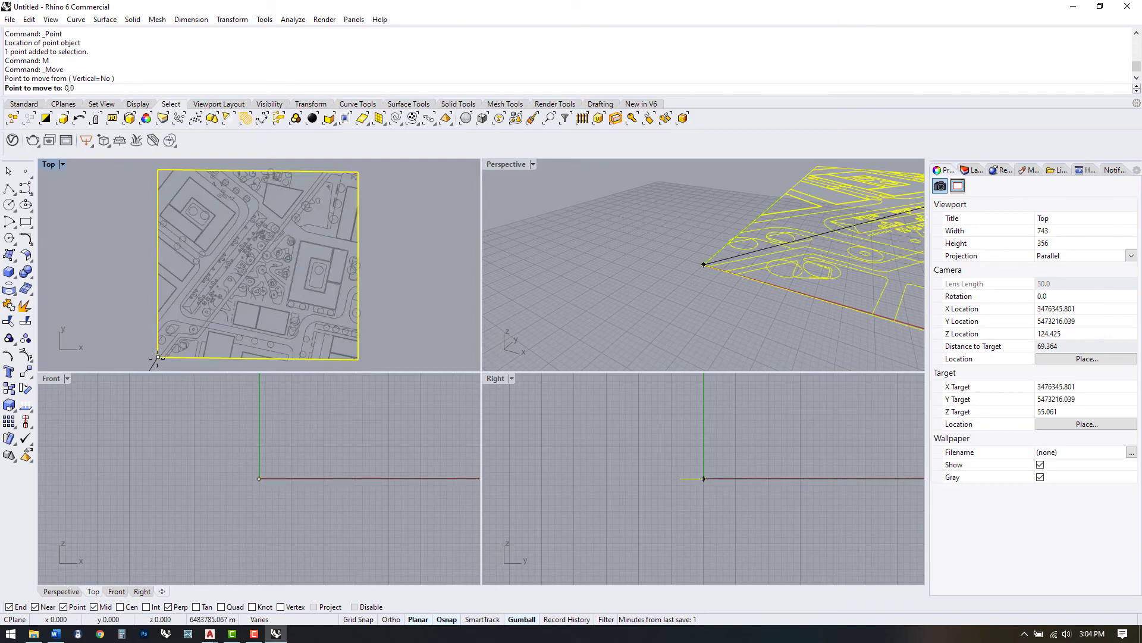
key("Return")
- Zoom extents on the moved plan and maximize the Top viewport
type("Z")
key("Return")
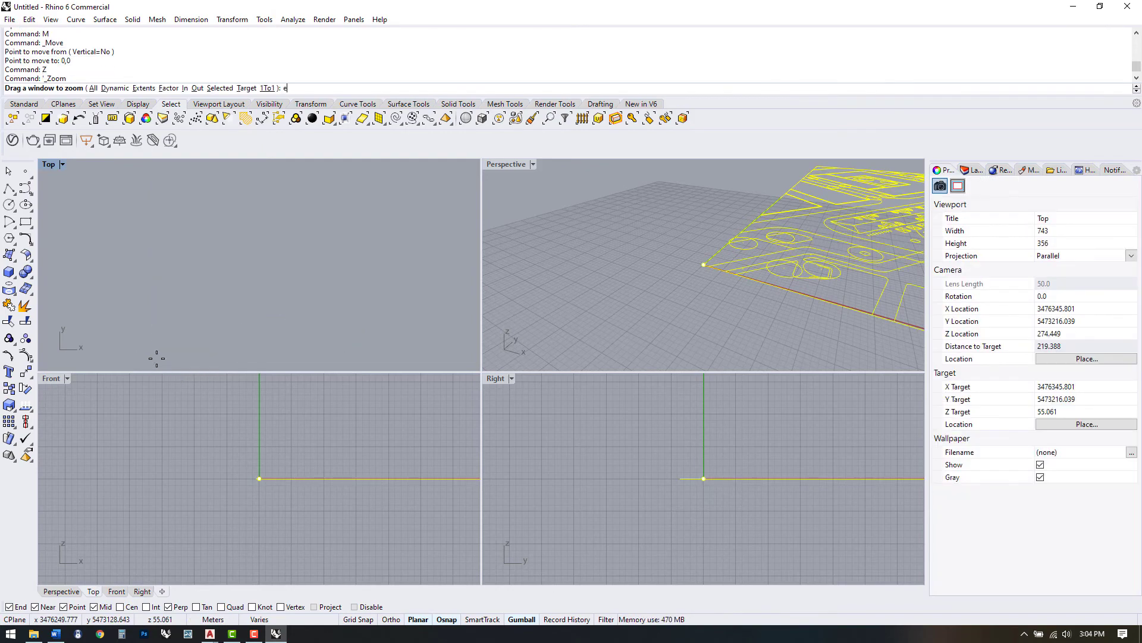
type("e")
key("Return")
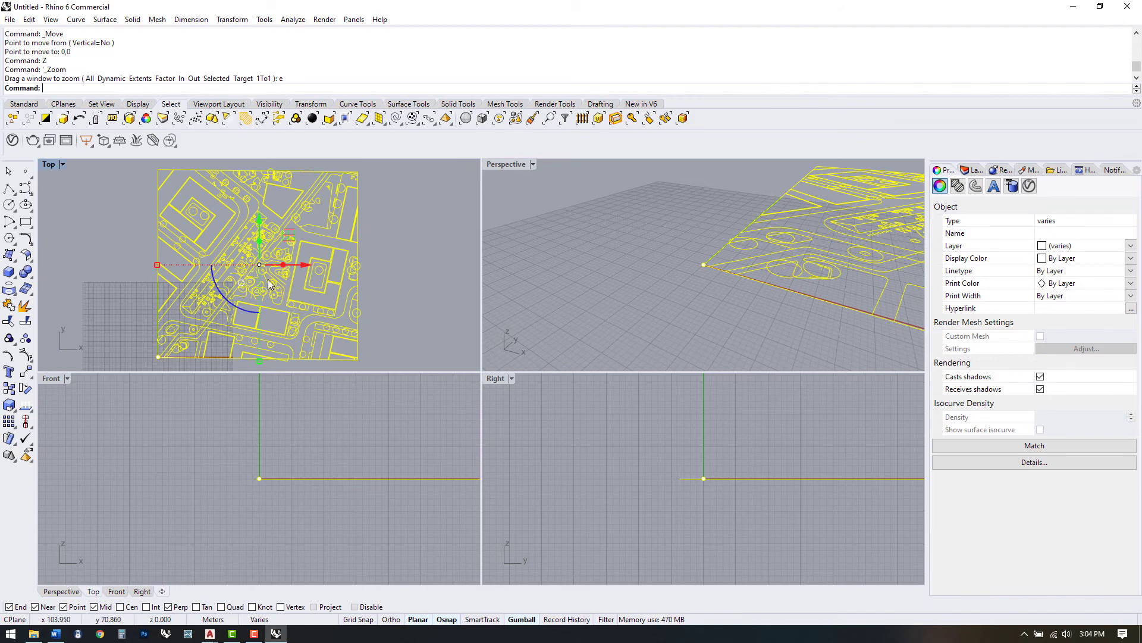
left_click(390, 275)
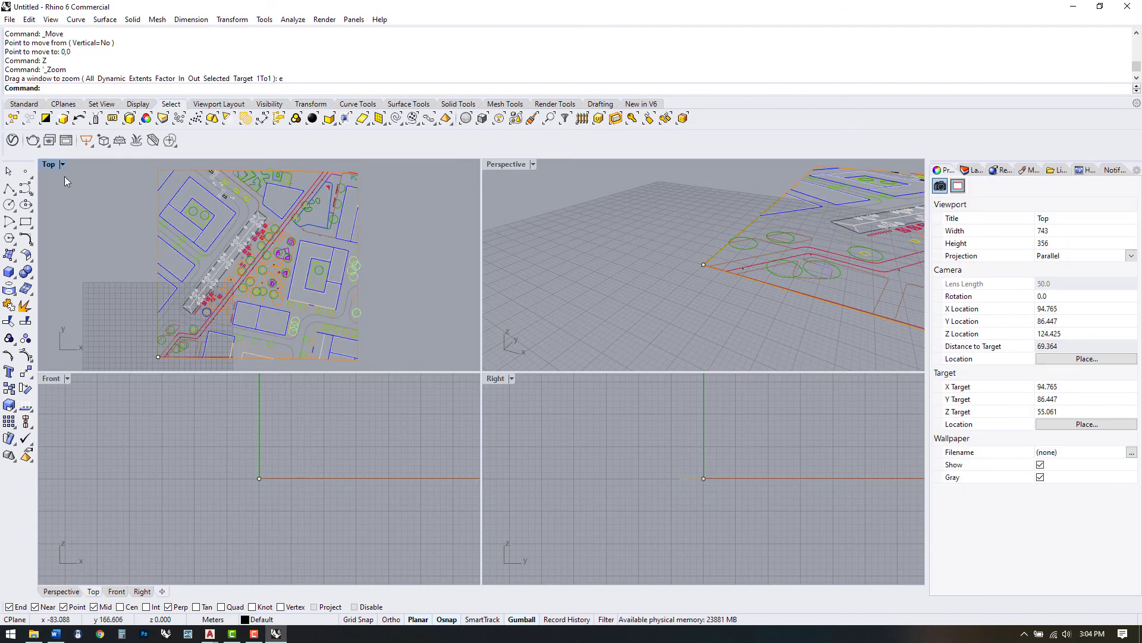
double_click(49, 164)
scroll(616, 197, "up", 5)
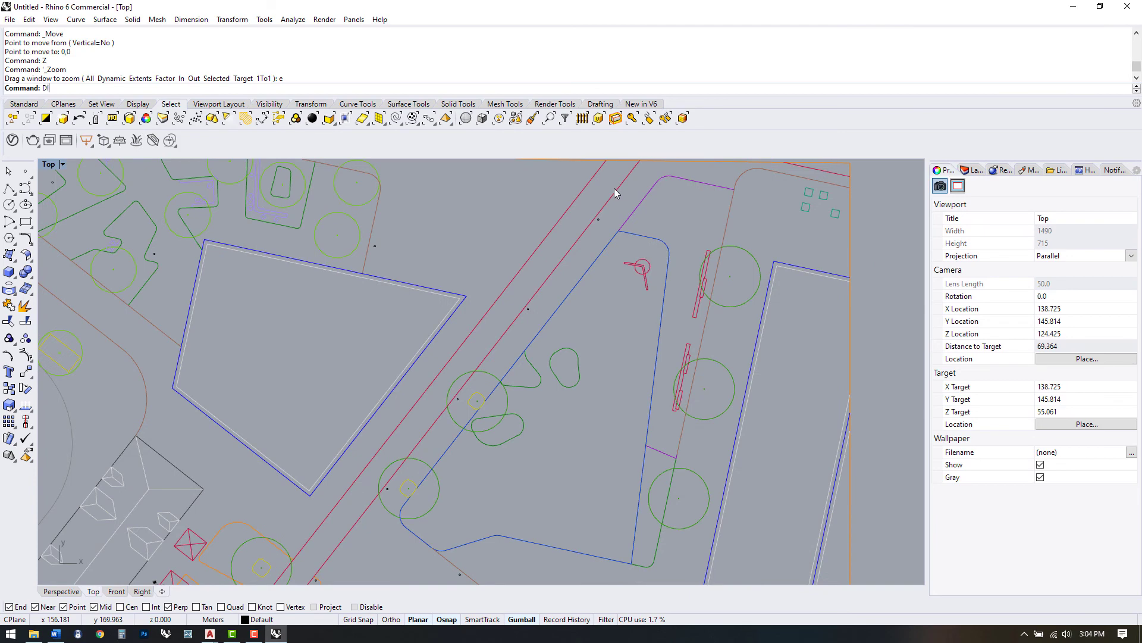
- Measure a distance with Di to confirm the plan's scale reads 3.500 m
type("Di")
key("Return")
scroll(613, 202, "up", 2)
left_click(556, 206)
left_click(589, 232)
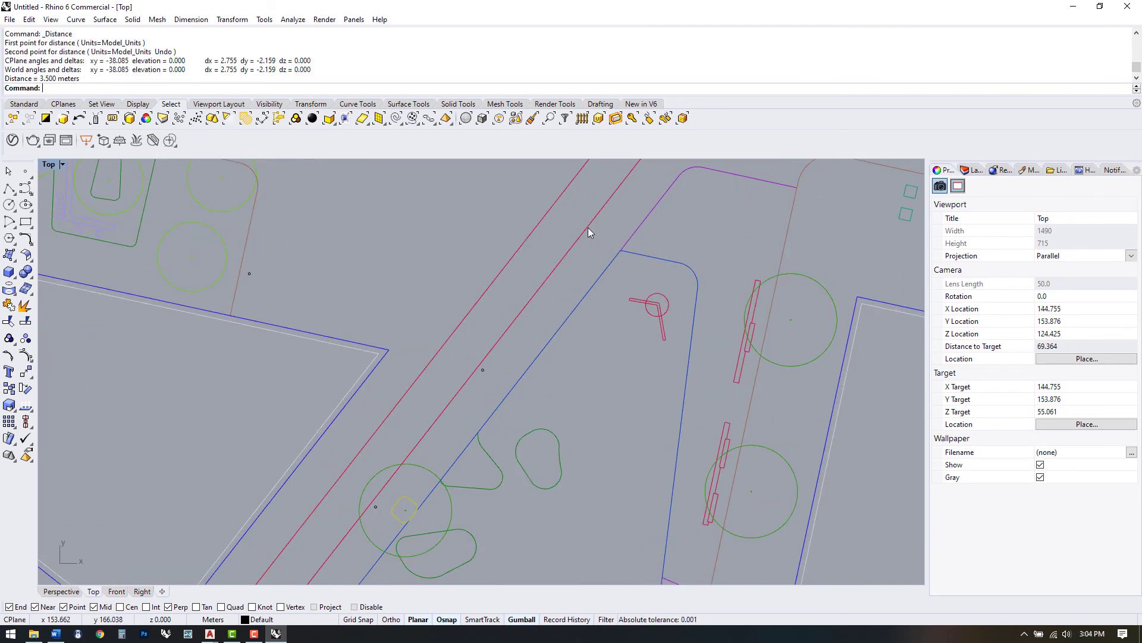
scroll(323, 194, "down", 10)
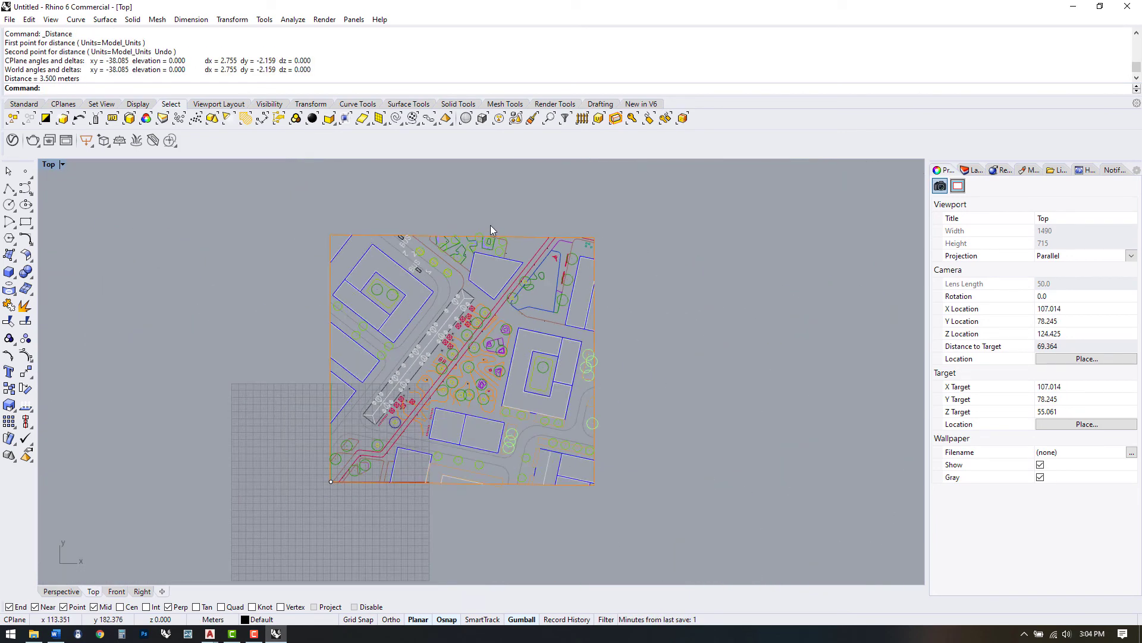
scroll(516, 293, "up", 2)
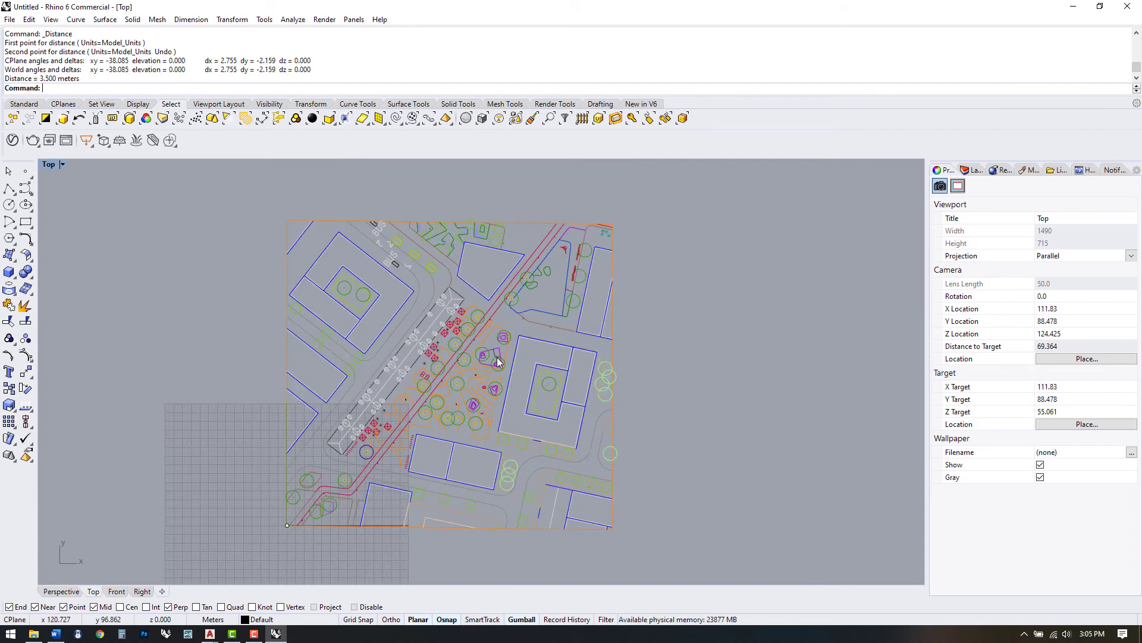
- Create a new layer named 200814_Linework in the Layers panel
left_click(974, 170)
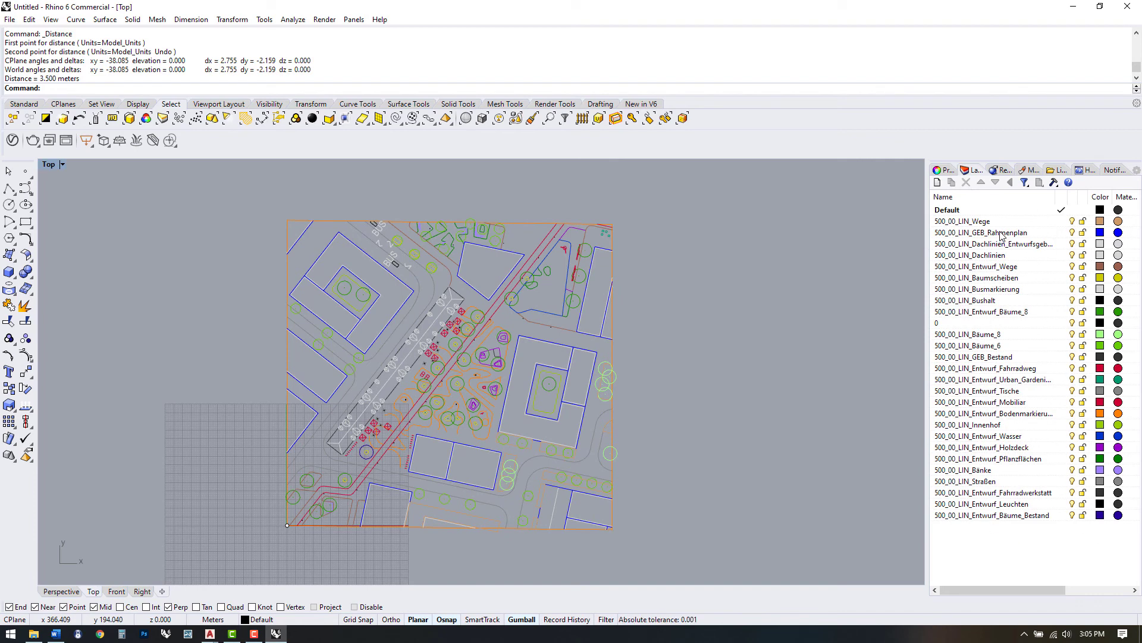
left_click(939, 183)
type("20")
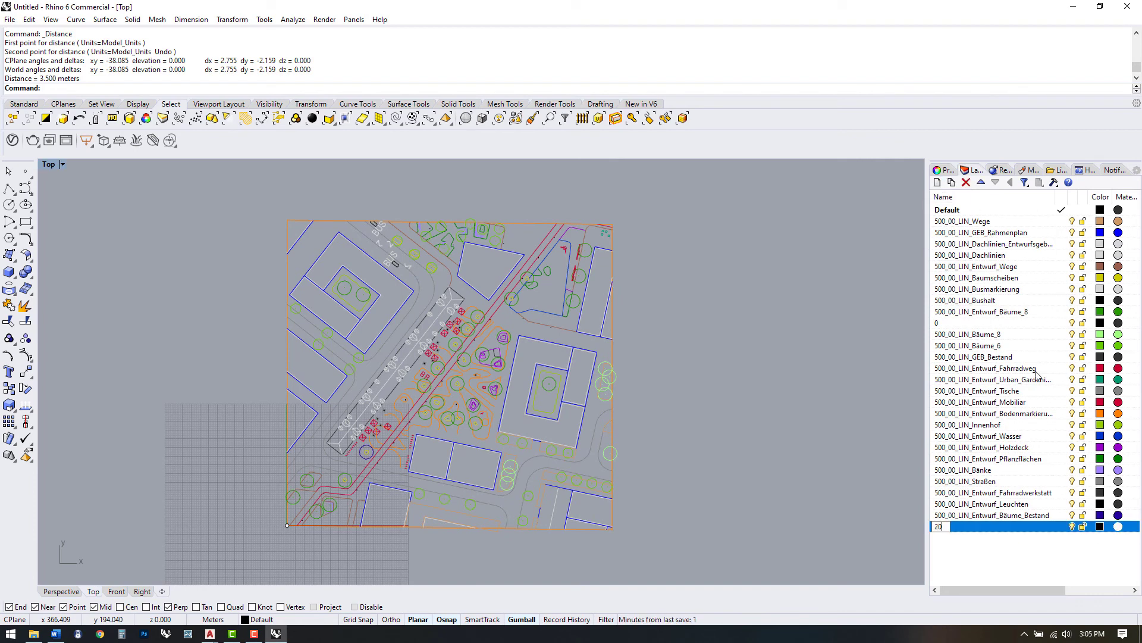
type("0814_Linewa")
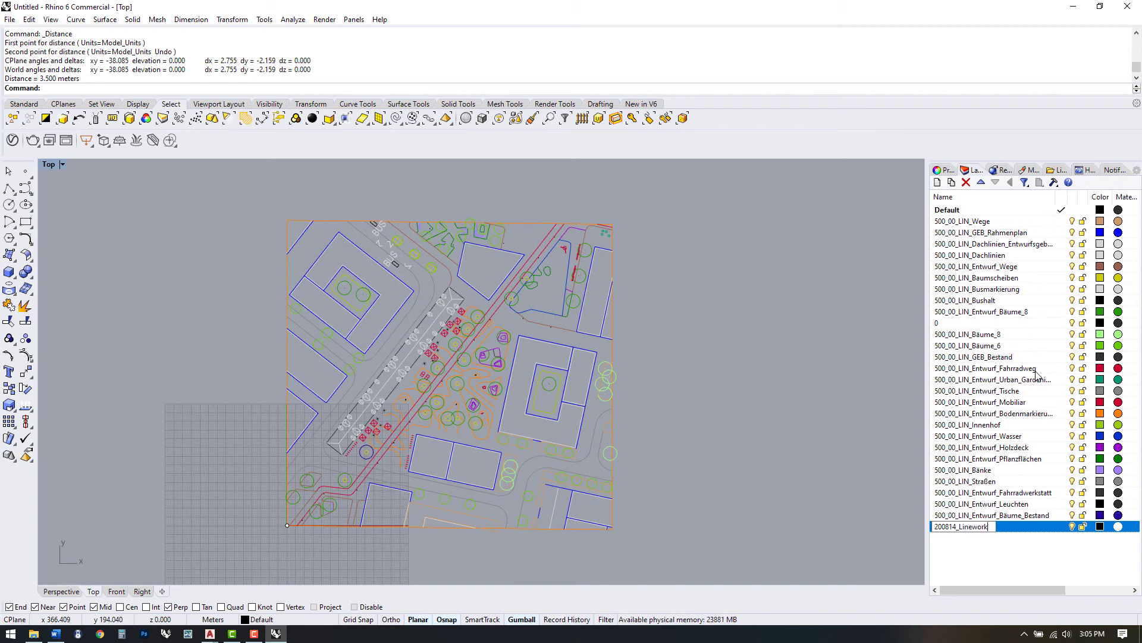
key("Return")
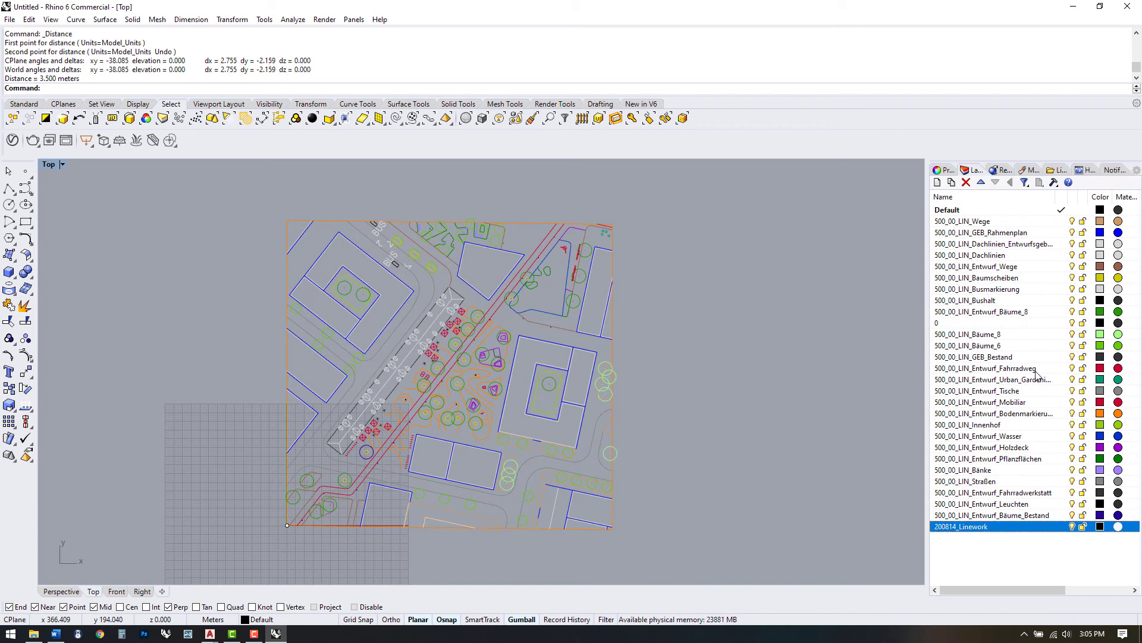
- Nest all imported 500_00_LIN layers, excluding layer 0, under 200814_Linework
left_click(1014, 517)
left_click(965, 221, "shift")
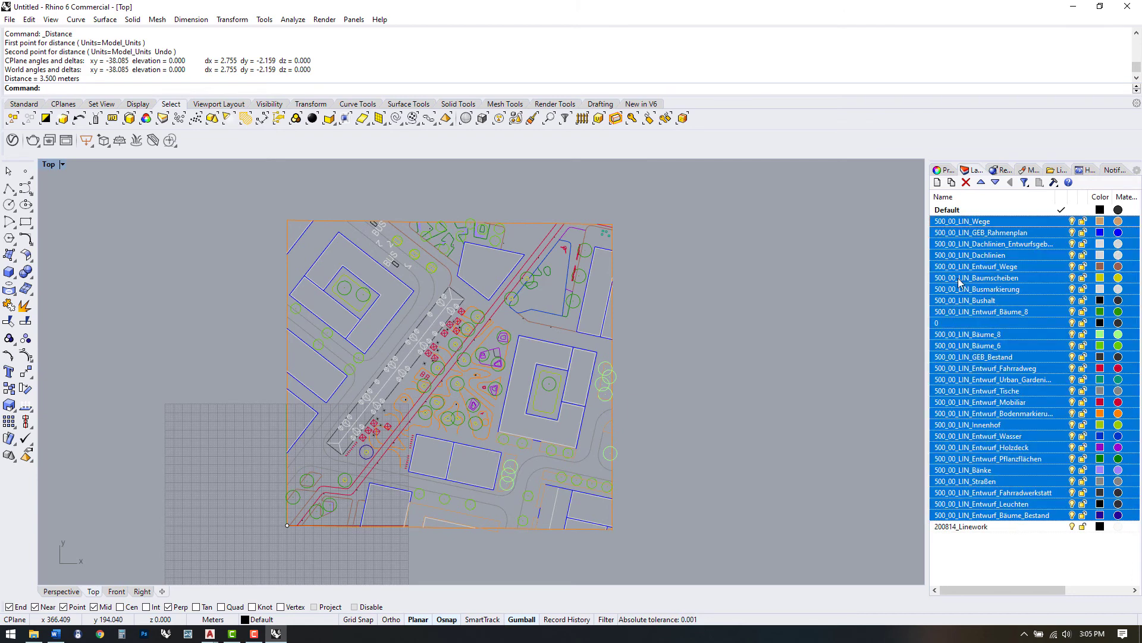
left_click(943, 325, "ctrl")
left_click_drag(958, 515, 964, 527)
left_click(938, 232)
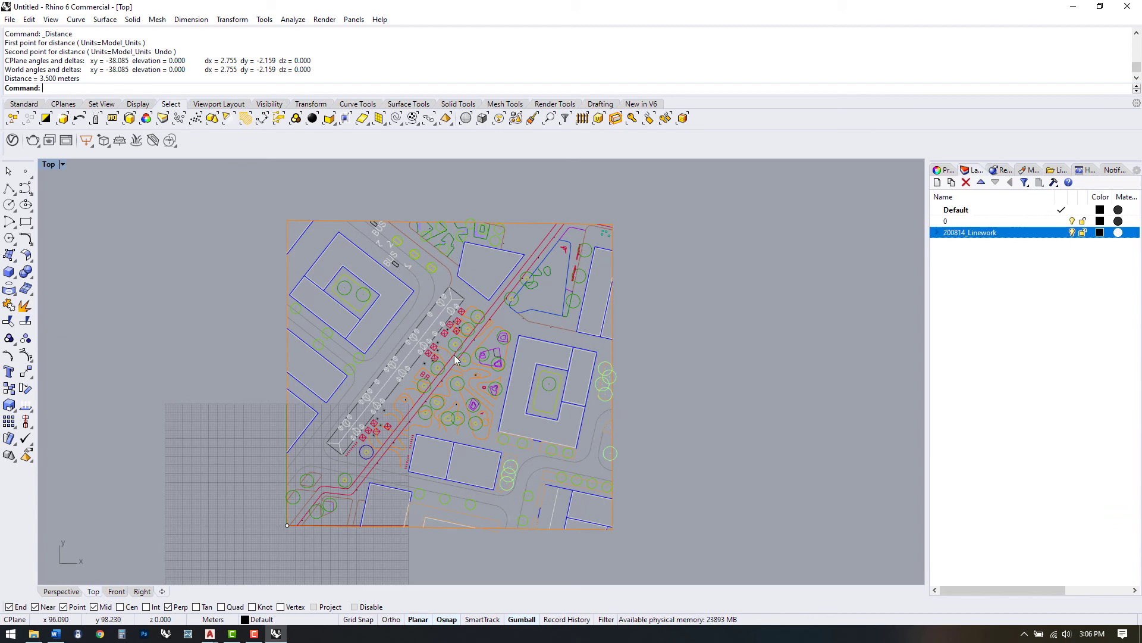
- Purge all unused information from the Rhino file
key("Return")
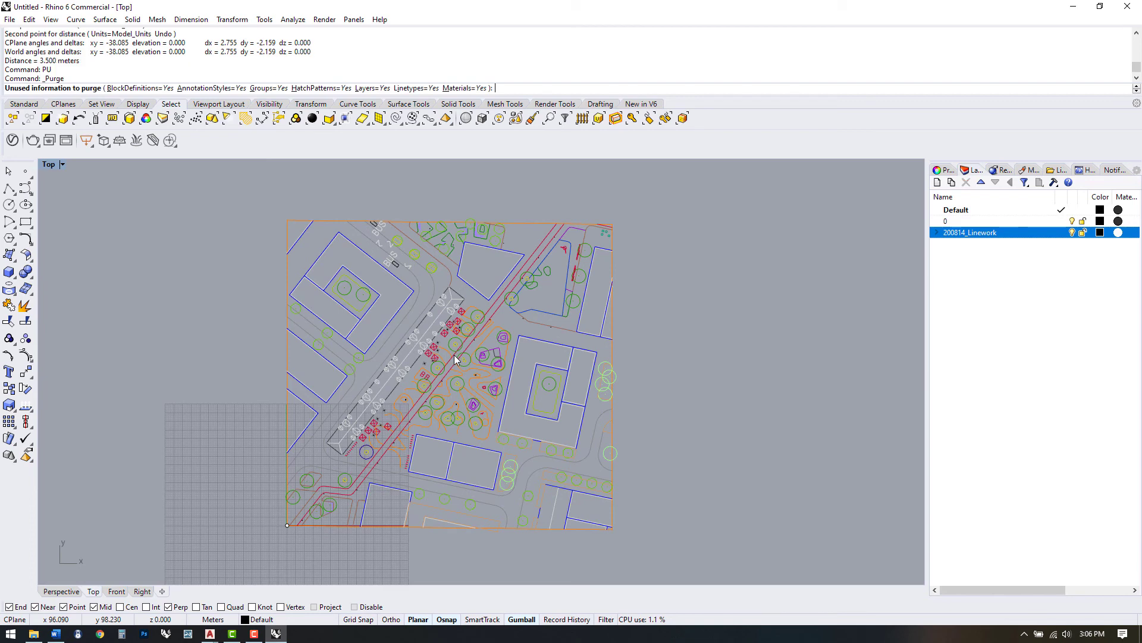
key("Return")
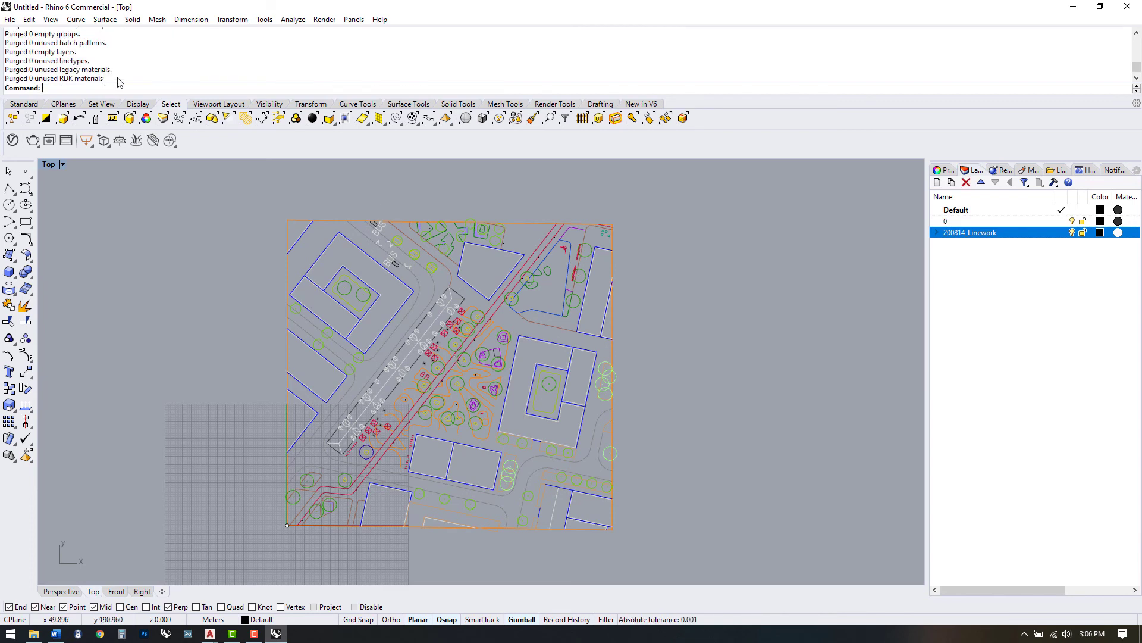
scroll(42, 56, "up", 1)
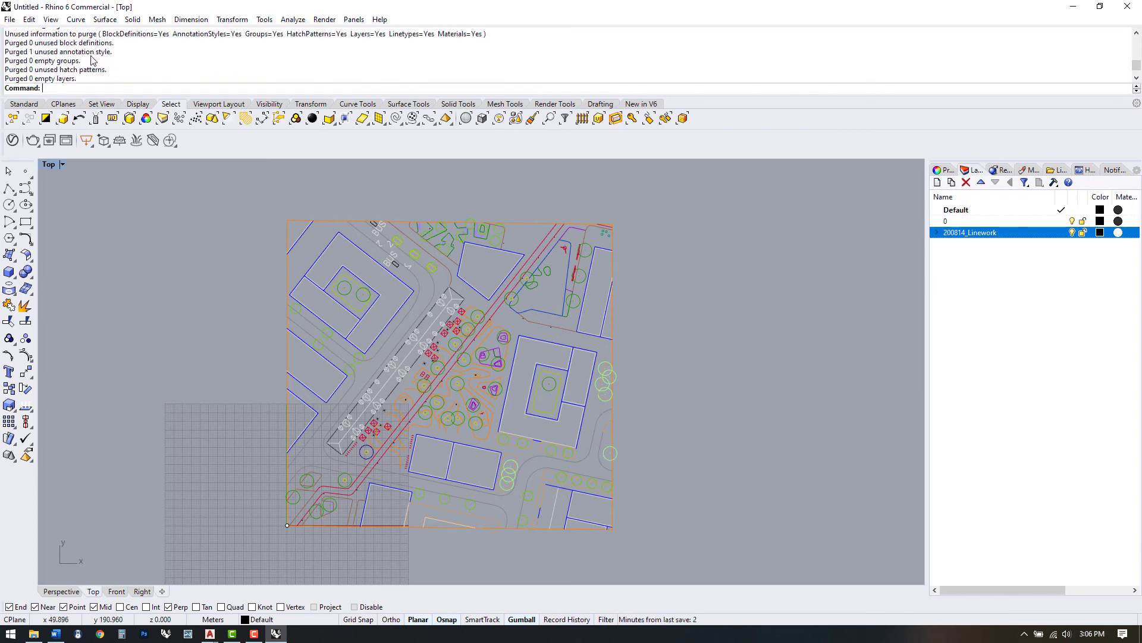
scroll(302, 273, "down", 2)
scroll(504, 361, "up", 1)
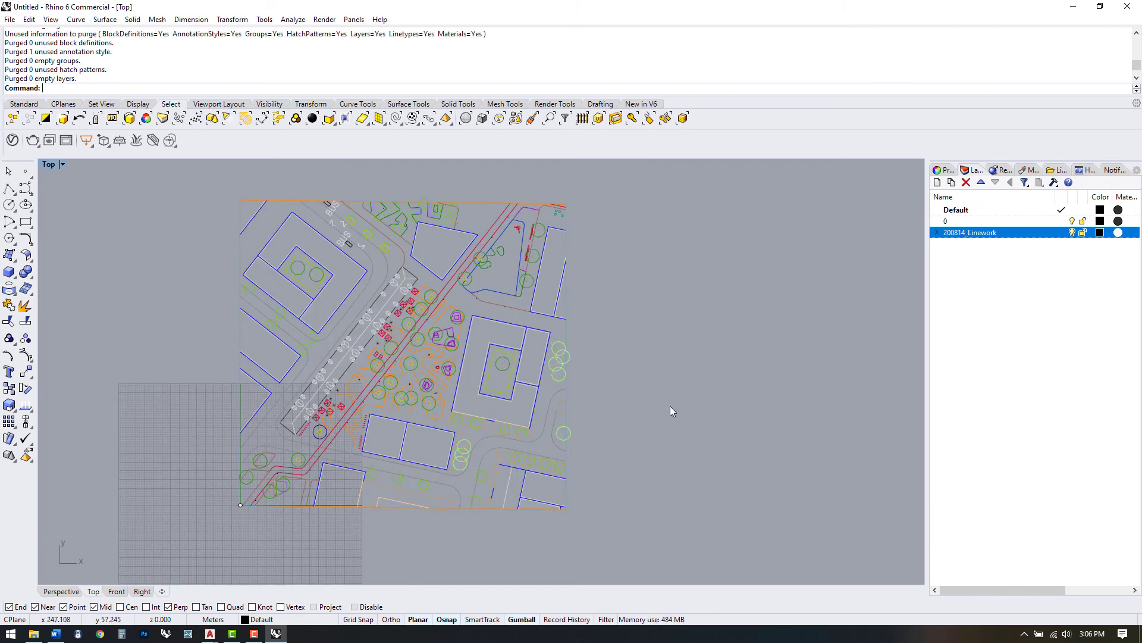
- Confirm no duplicate objects with SelDup, then select the 57 bad curves with SelBadObjects
type("l")
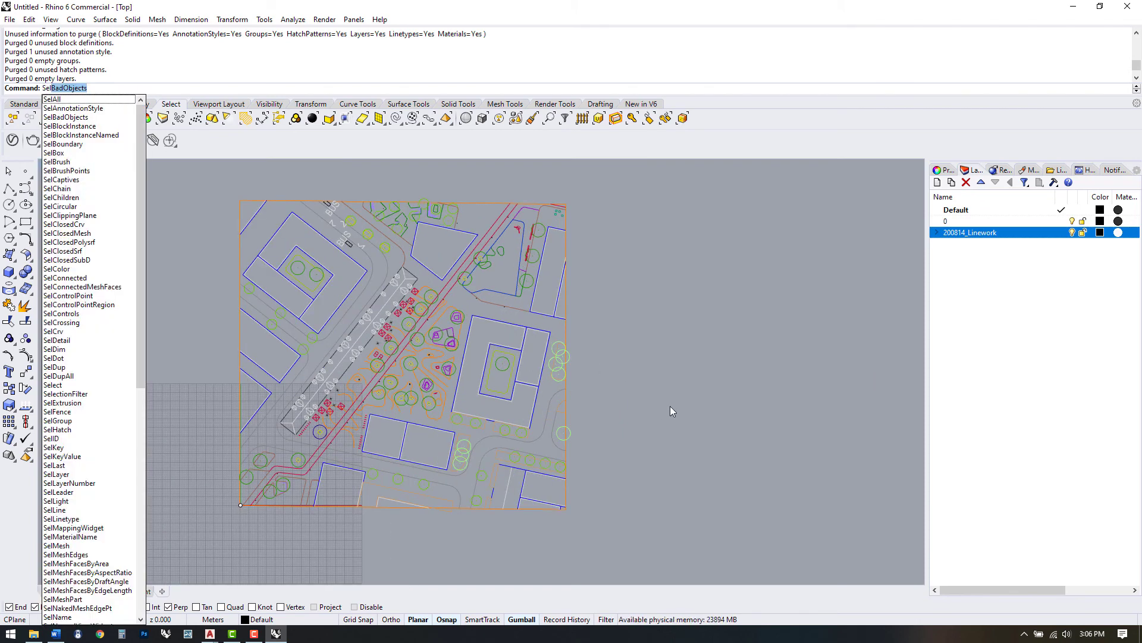
type("D")
key("Return")
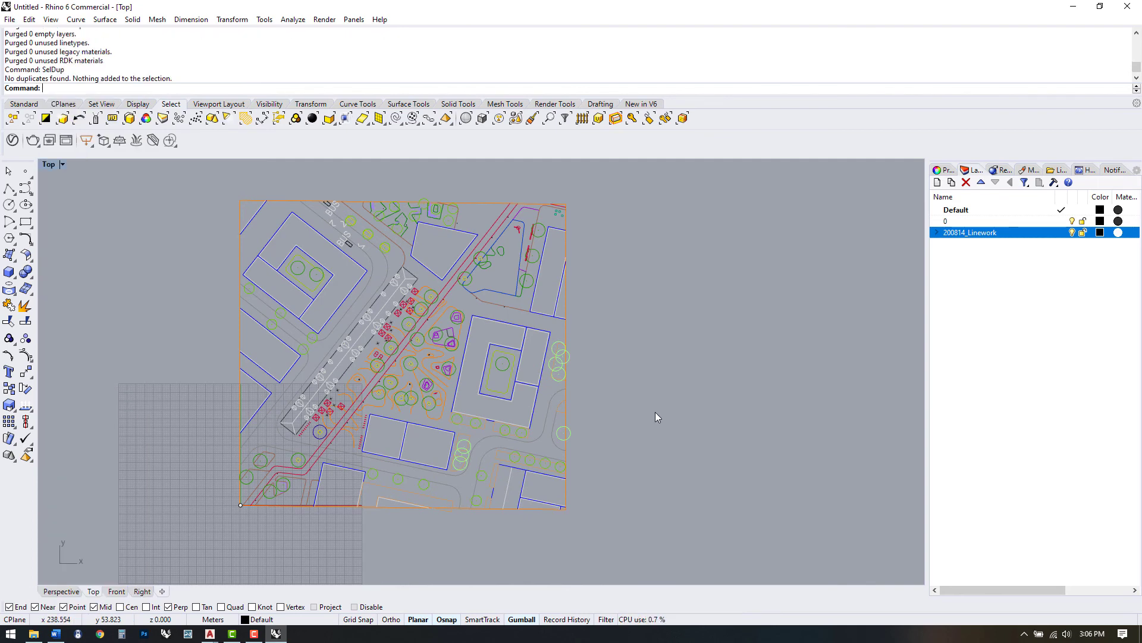
type("SElDupAll")
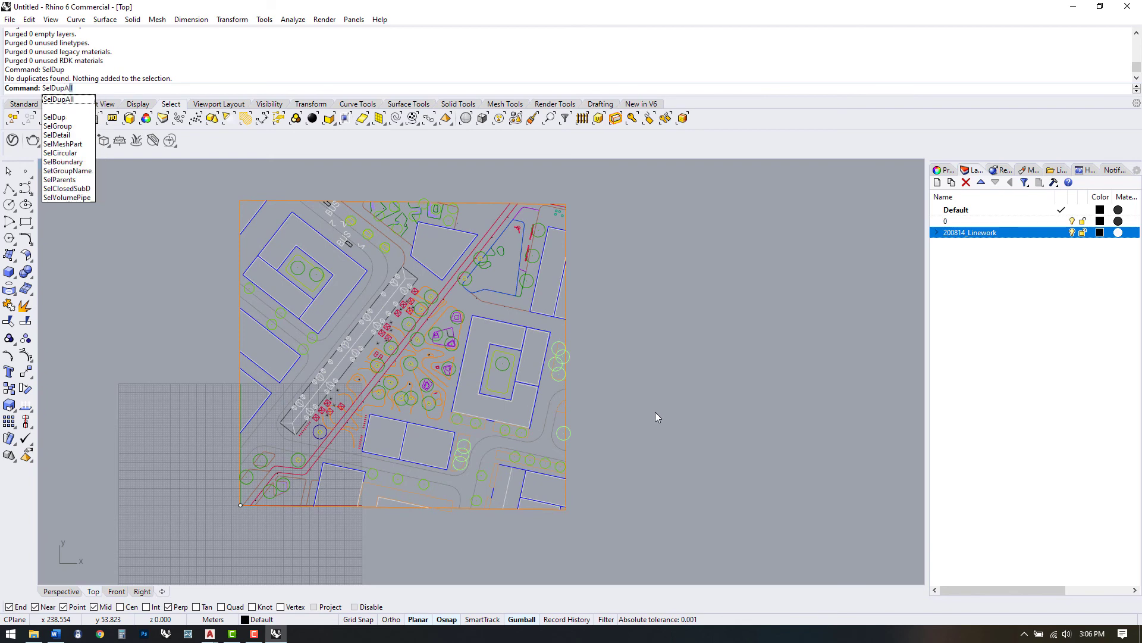
key("Return")
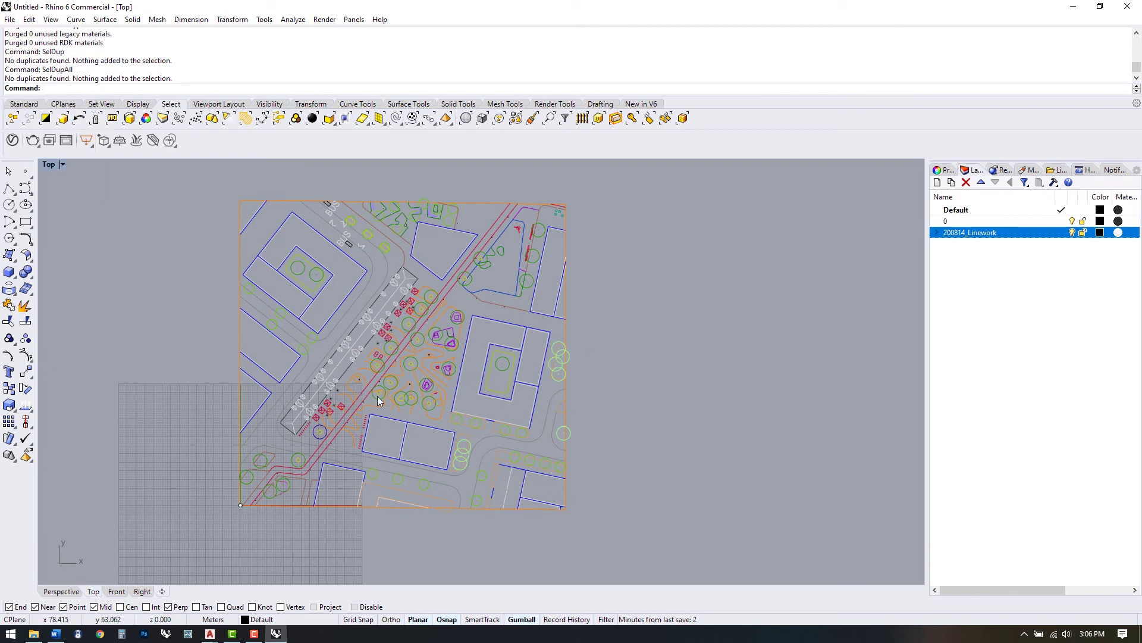
type("SE")
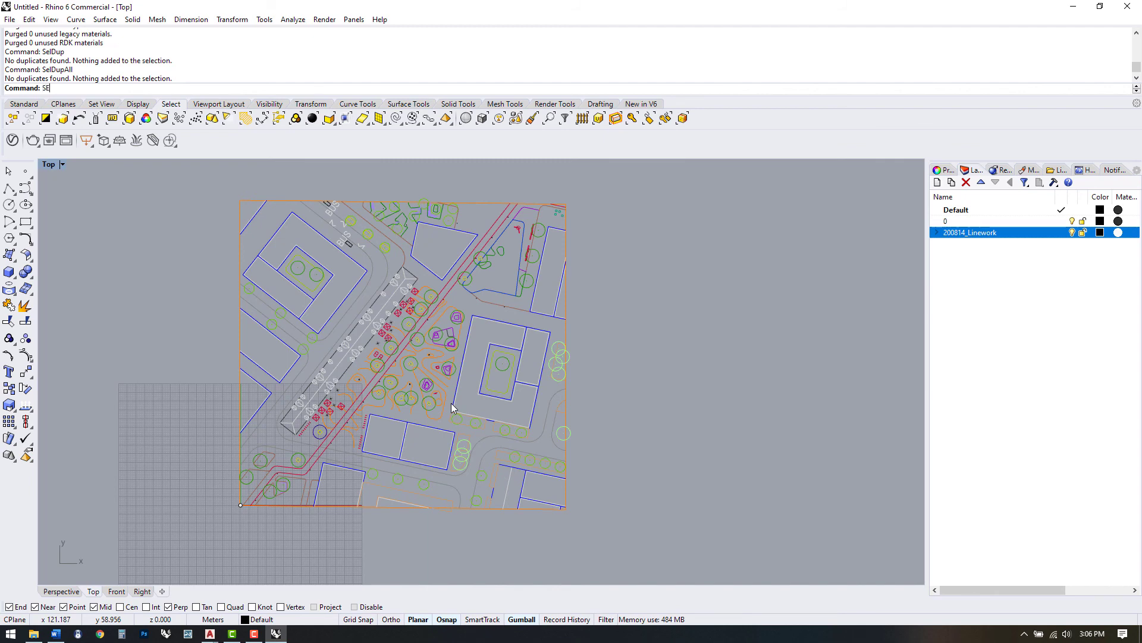
type("lBadObjects")
key("Return")
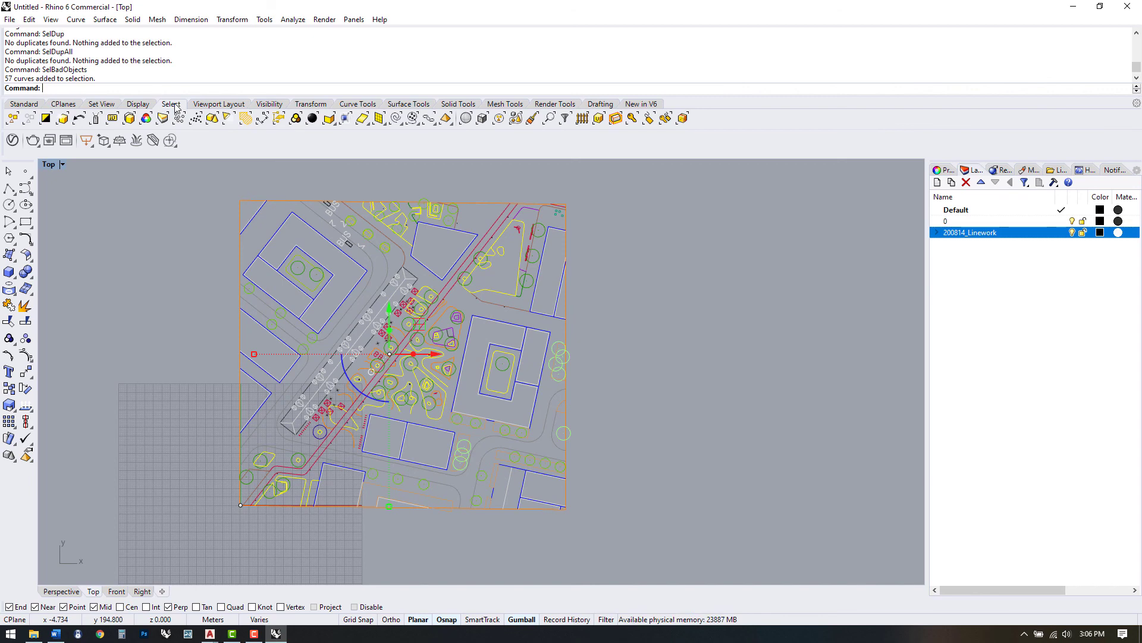
- Invert the selection and hide everything except the 57 bad curves
left_click(46, 118)
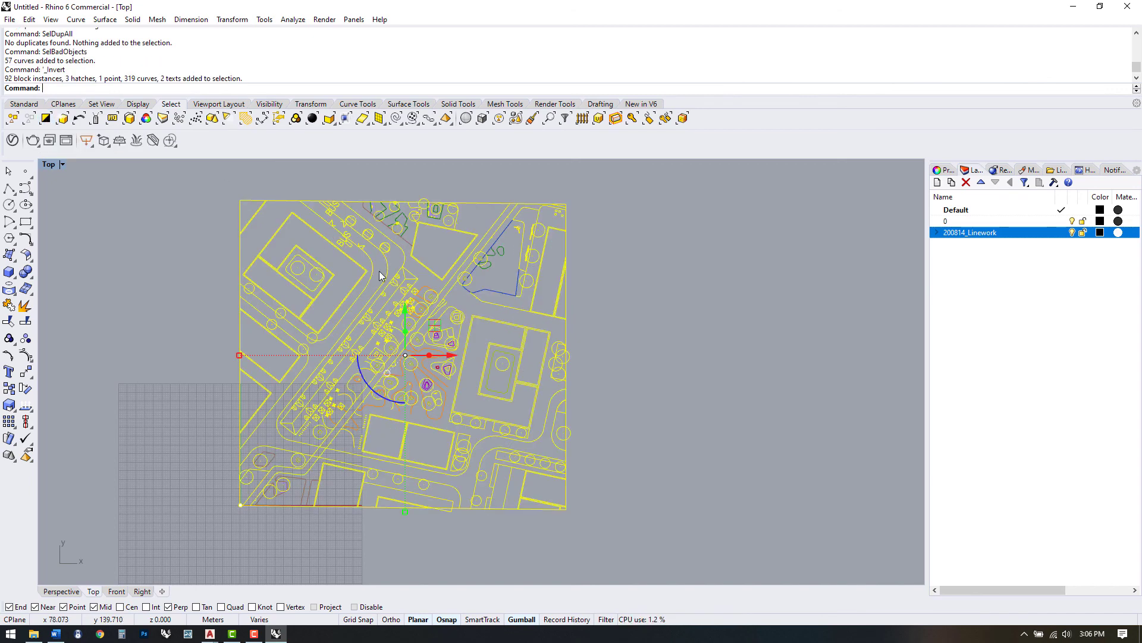
middle_click(397, 268)
left_click(396, 262)
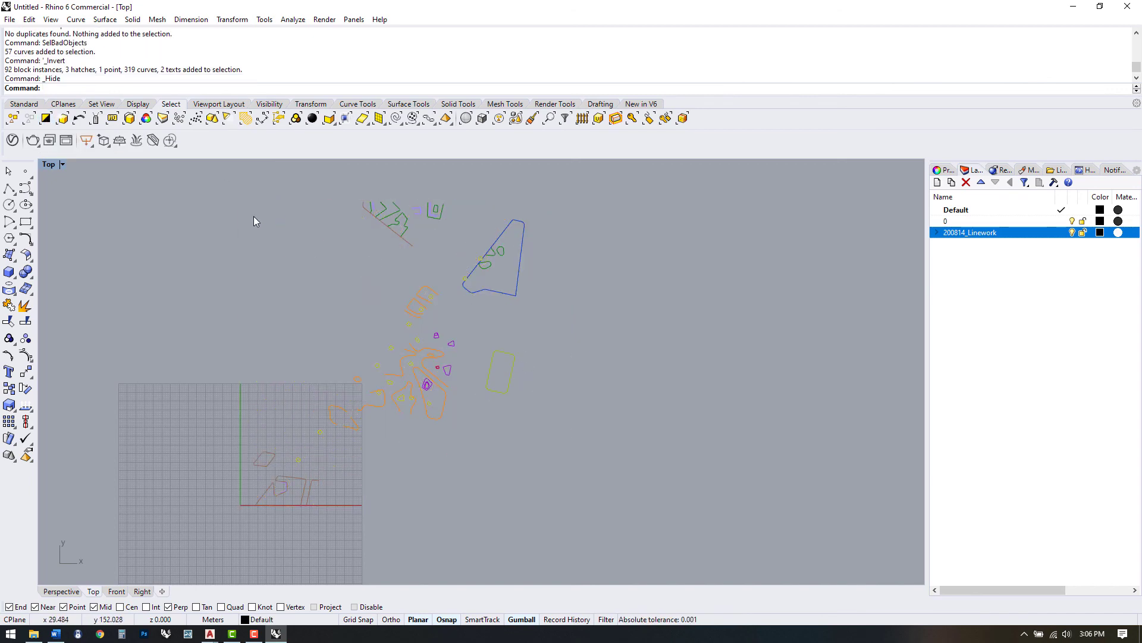
left_click_drag(208, 184, 671, 511)
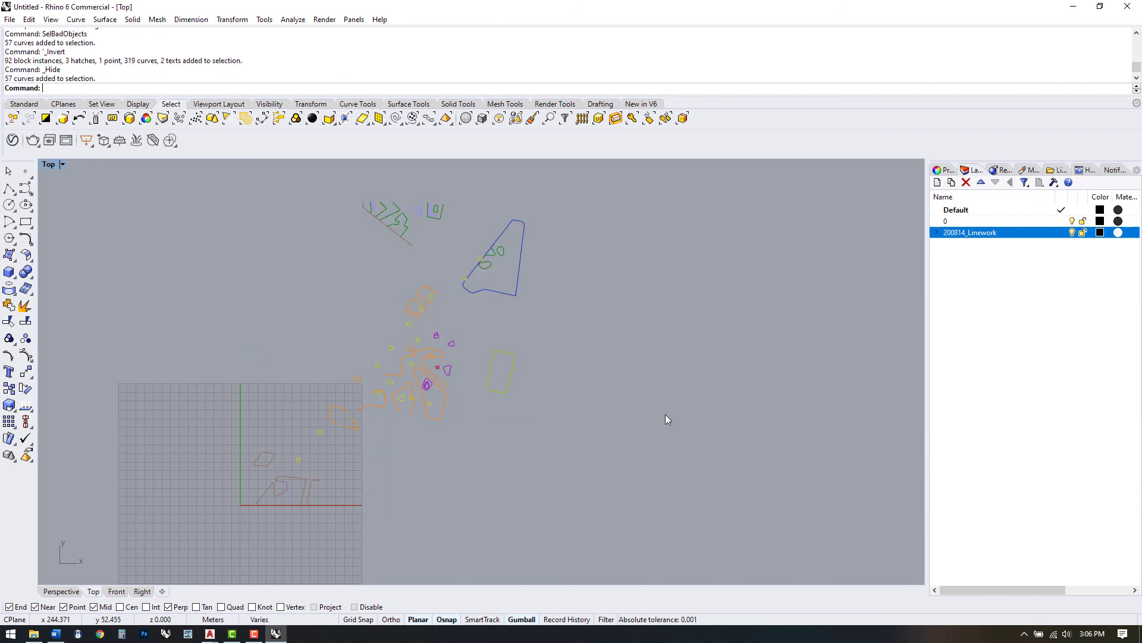
key("Escape")
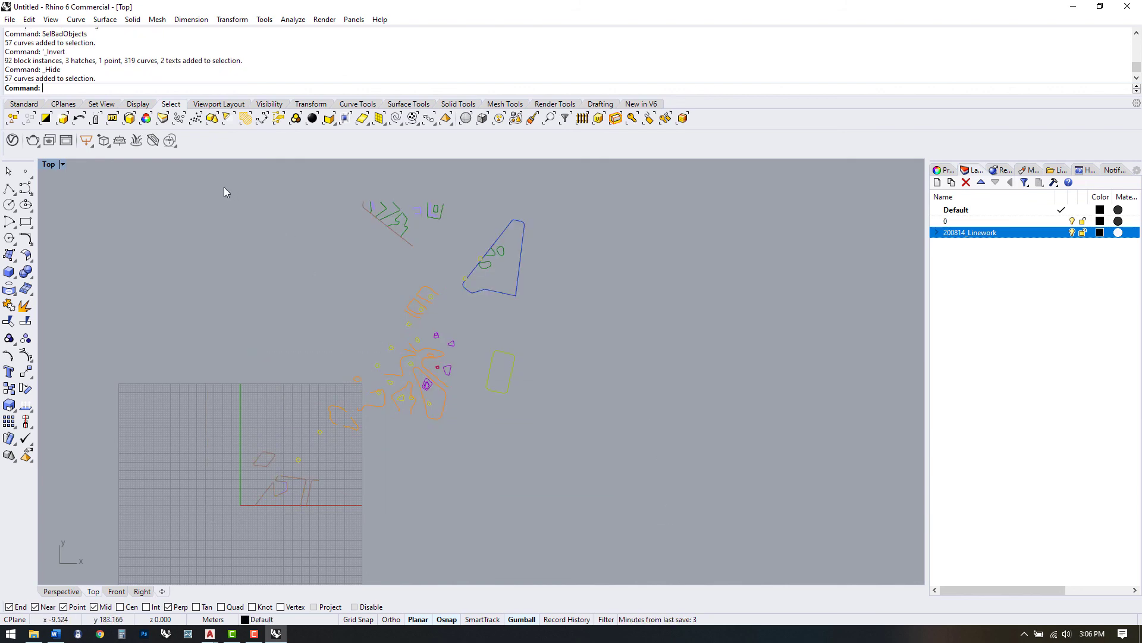
- Explode the bad curves and rejoin them into 35 closed and 21 open curves
left_click_drag(219, 176, 594, 523)
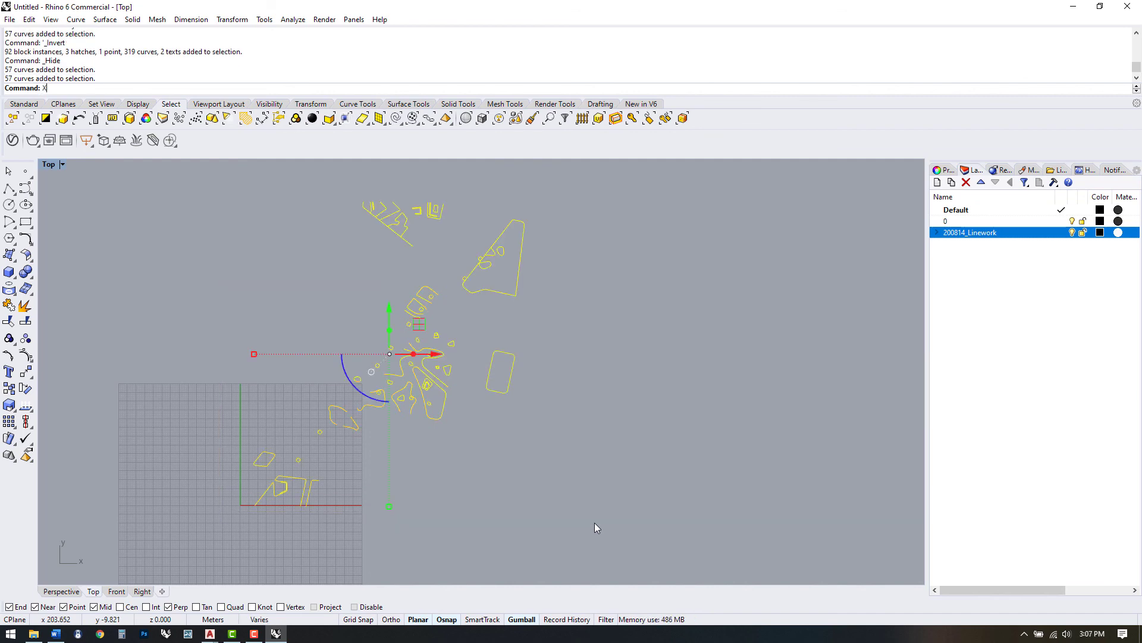
type("X")
key("Return")
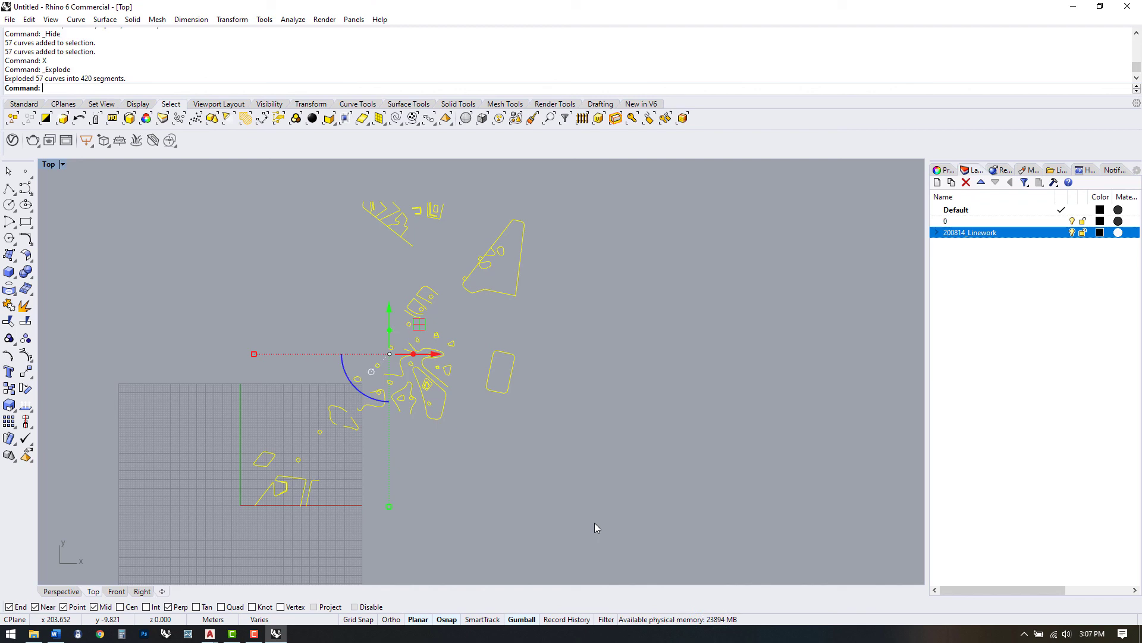
type("J")
key("Return")
- Run SelBadObjects again to confirm no bad objects remain
left_click(594, 527)
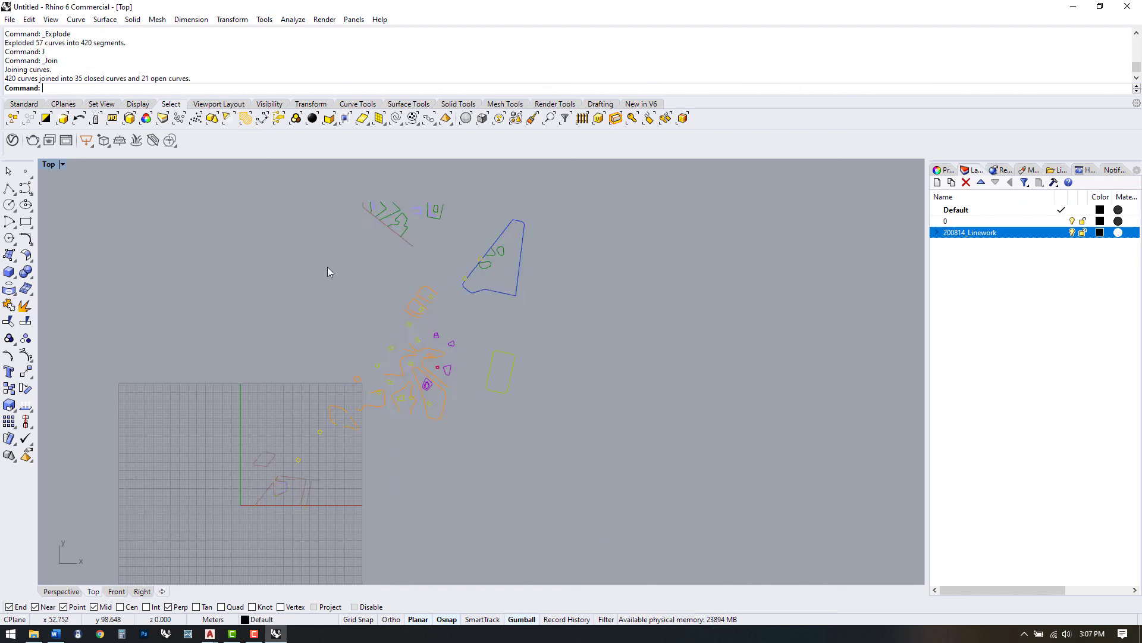
left_click_drag(214, 177, 679, 501)
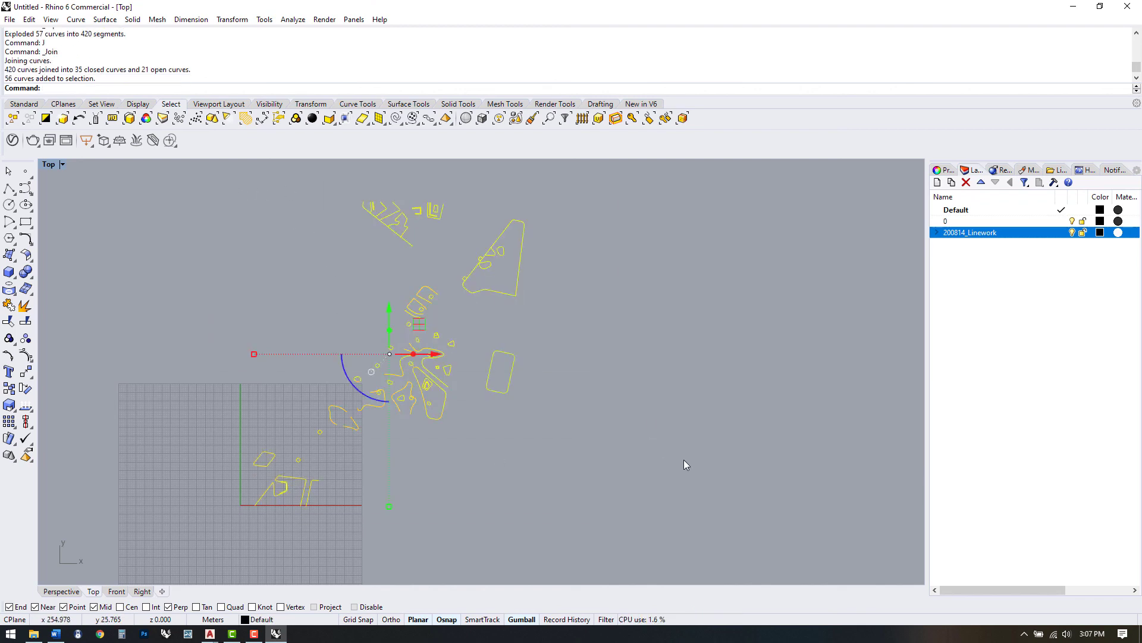
left_click(684, 459)
type("SelBadObjects")
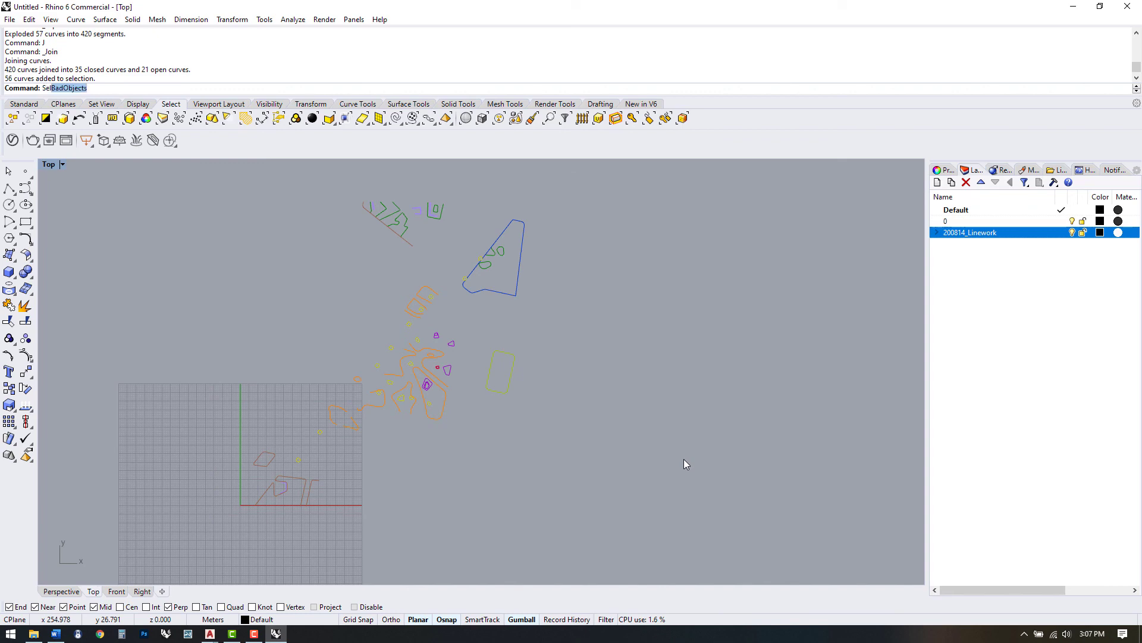
key("Return")
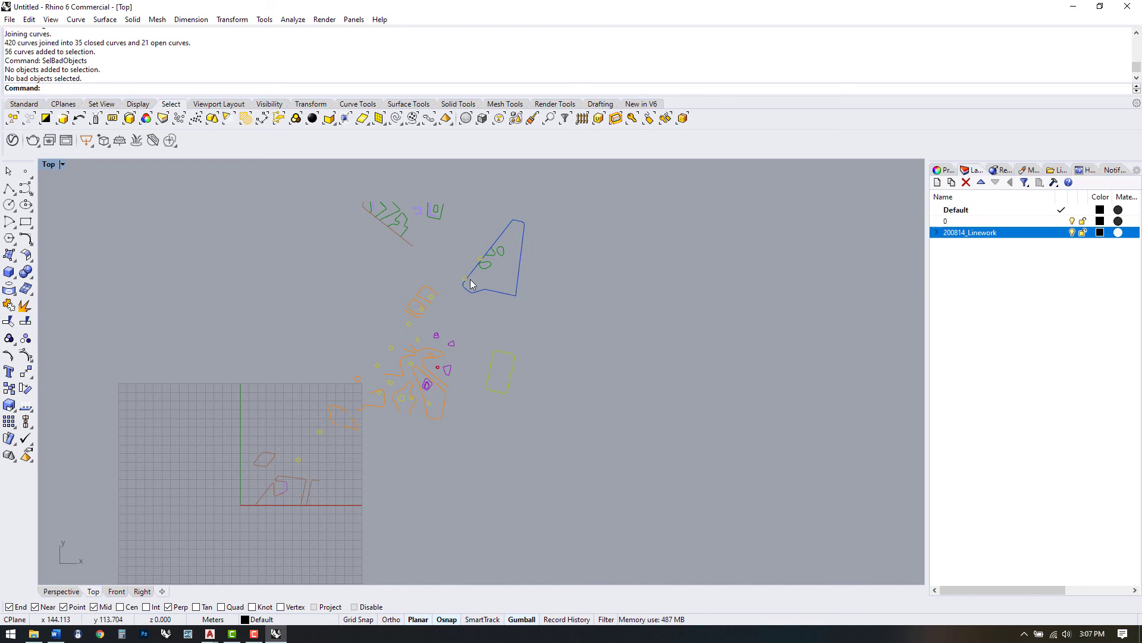
middle_click(228, 223)
- Reveal the hidden site plan linework using Show Selected on a window selection
left_click(206, 215)
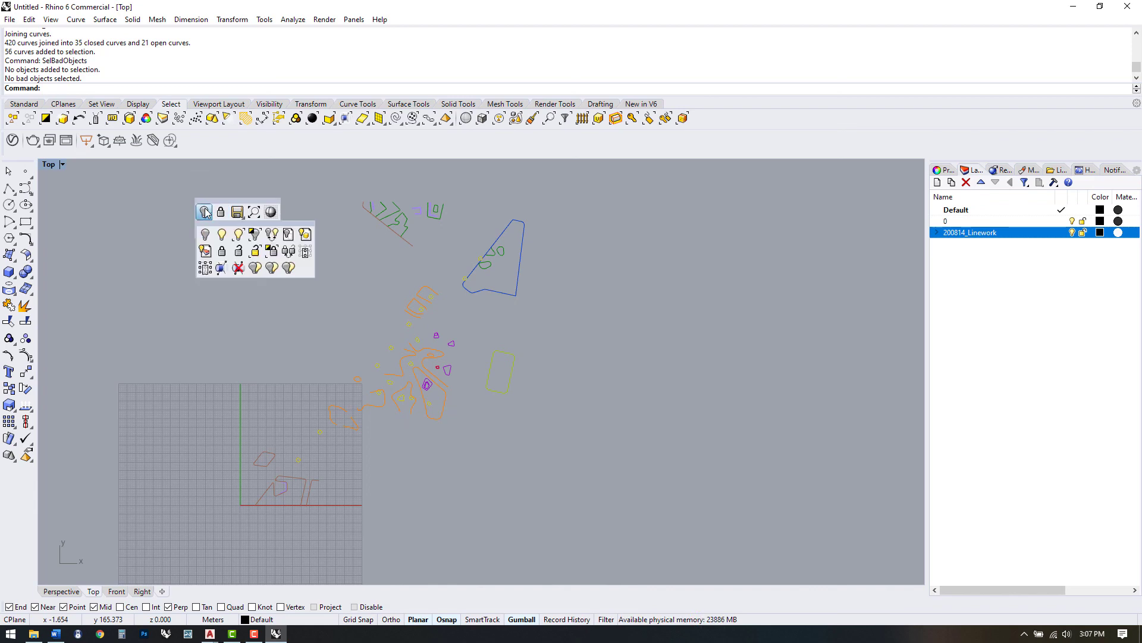
left_click(253, 235)
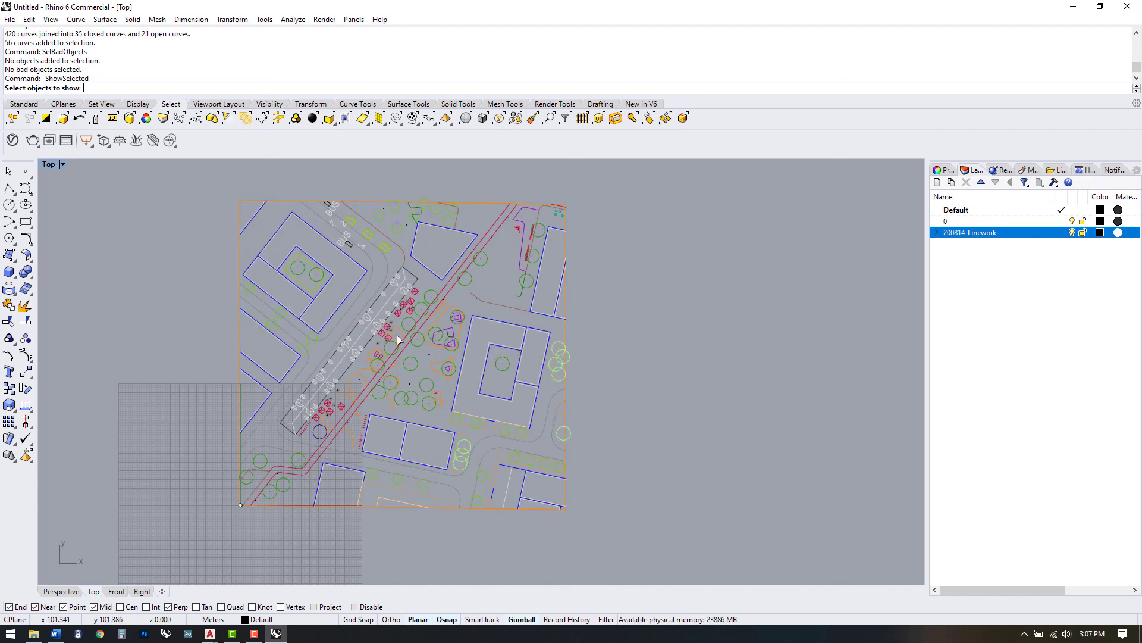
left_click_drag(214, 183, 638, 514)
key("Return")
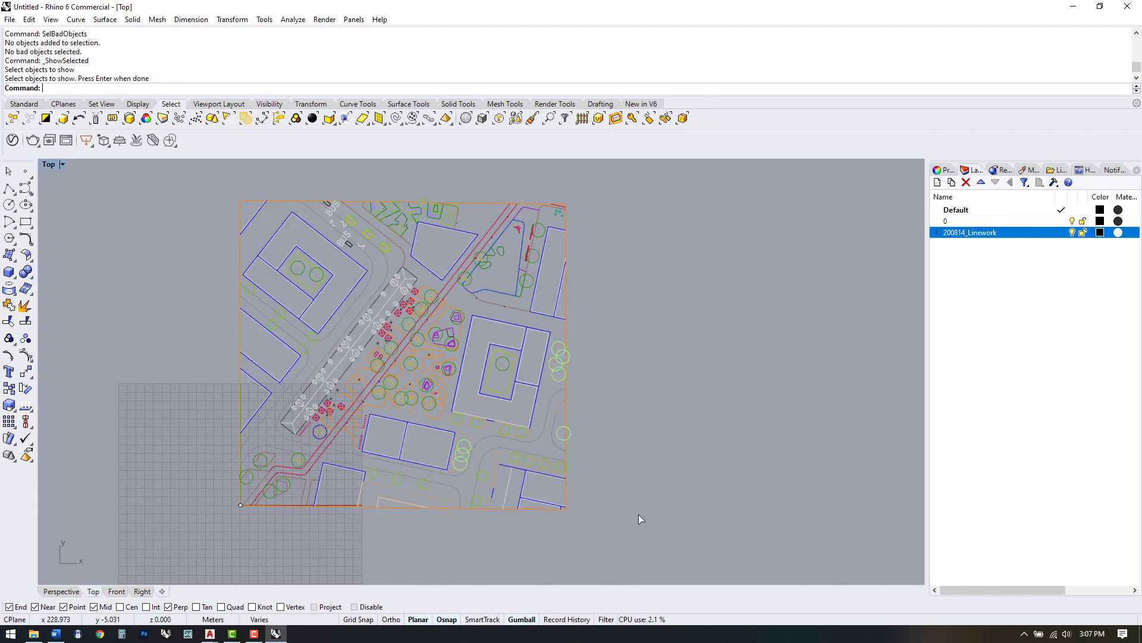